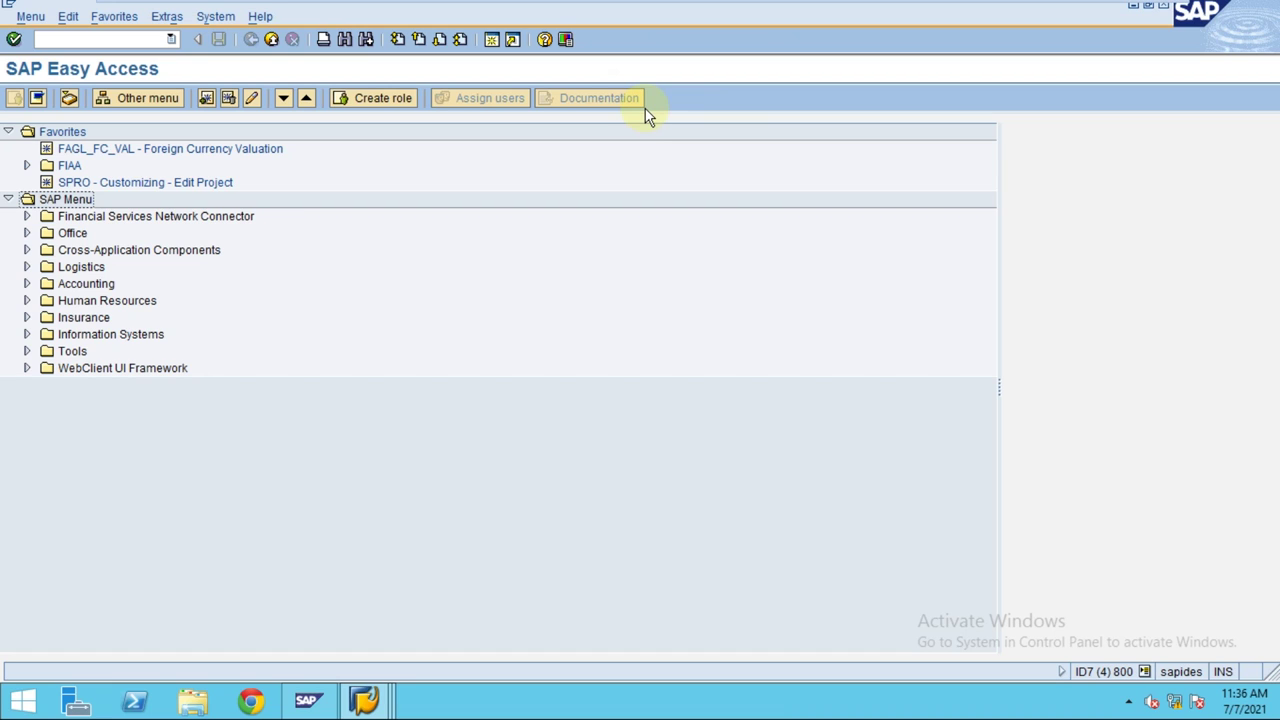
Step: In the SAP Easy Access session, expand Accounting > Financial Accounting > Fixed Assets > Posting > Retirement > Retirement w/Revenue
left_click(366, 702)
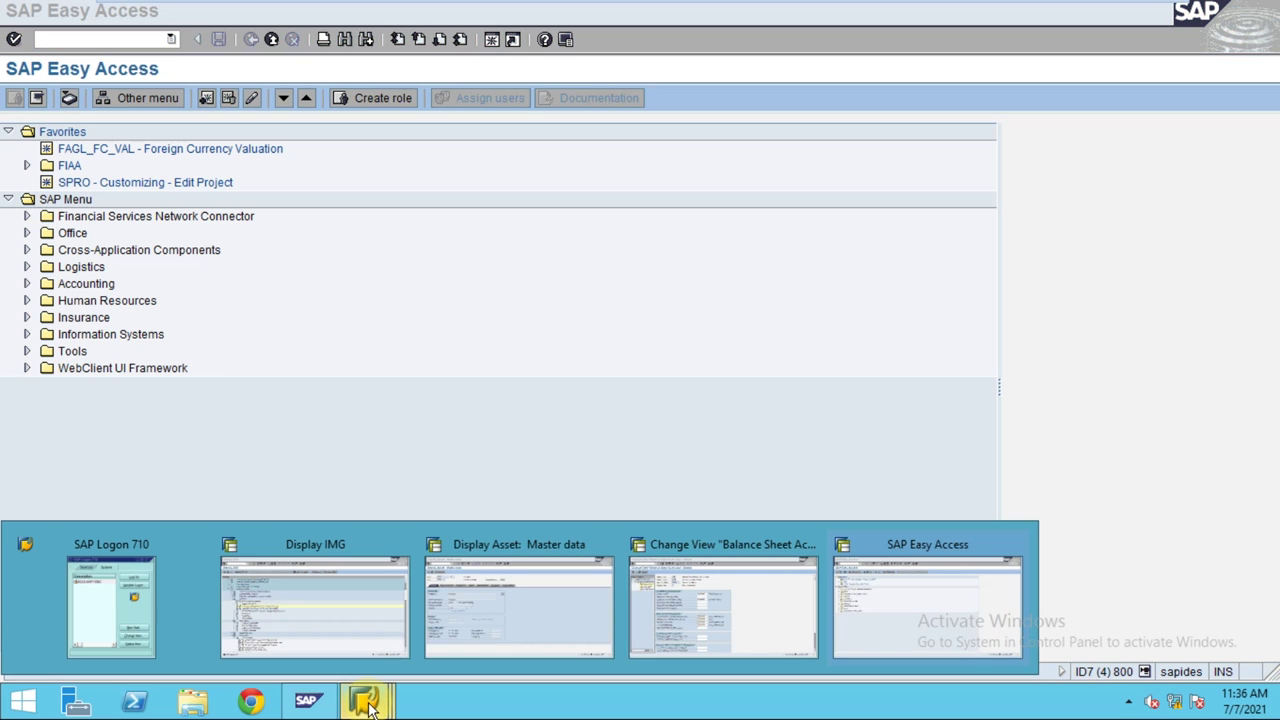
left_click(980, 611)
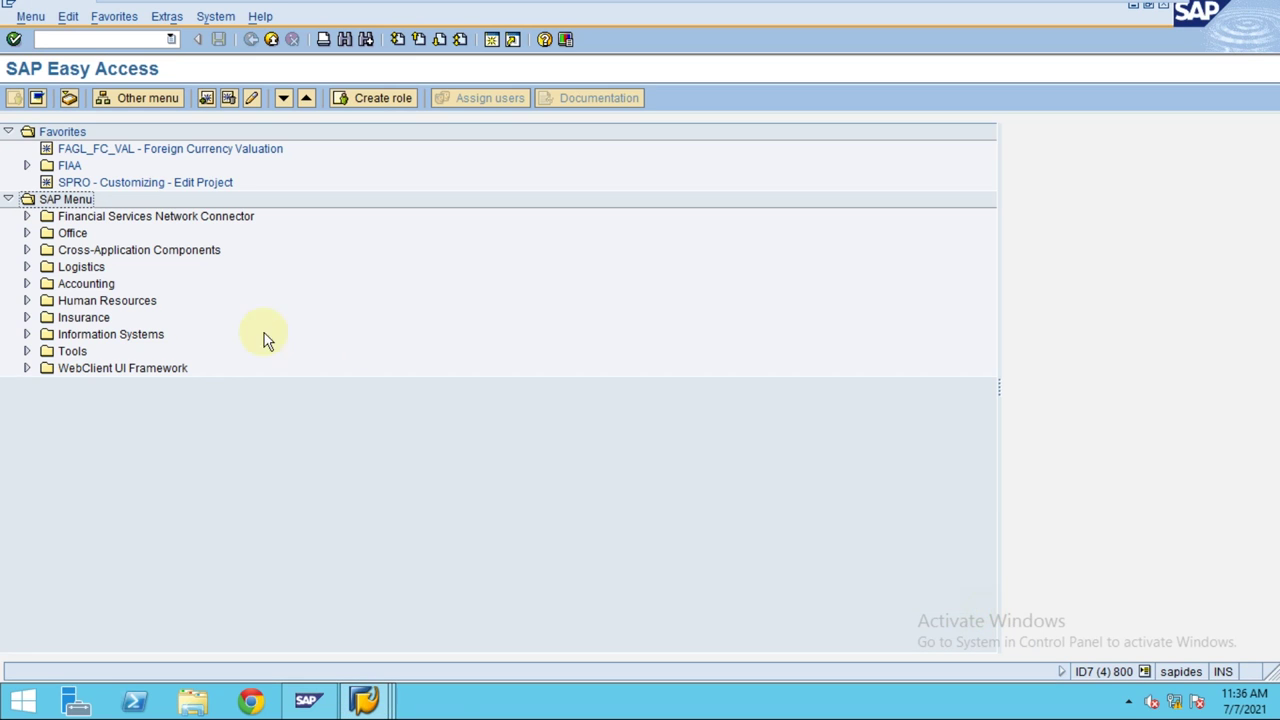
left_click(27, 284)
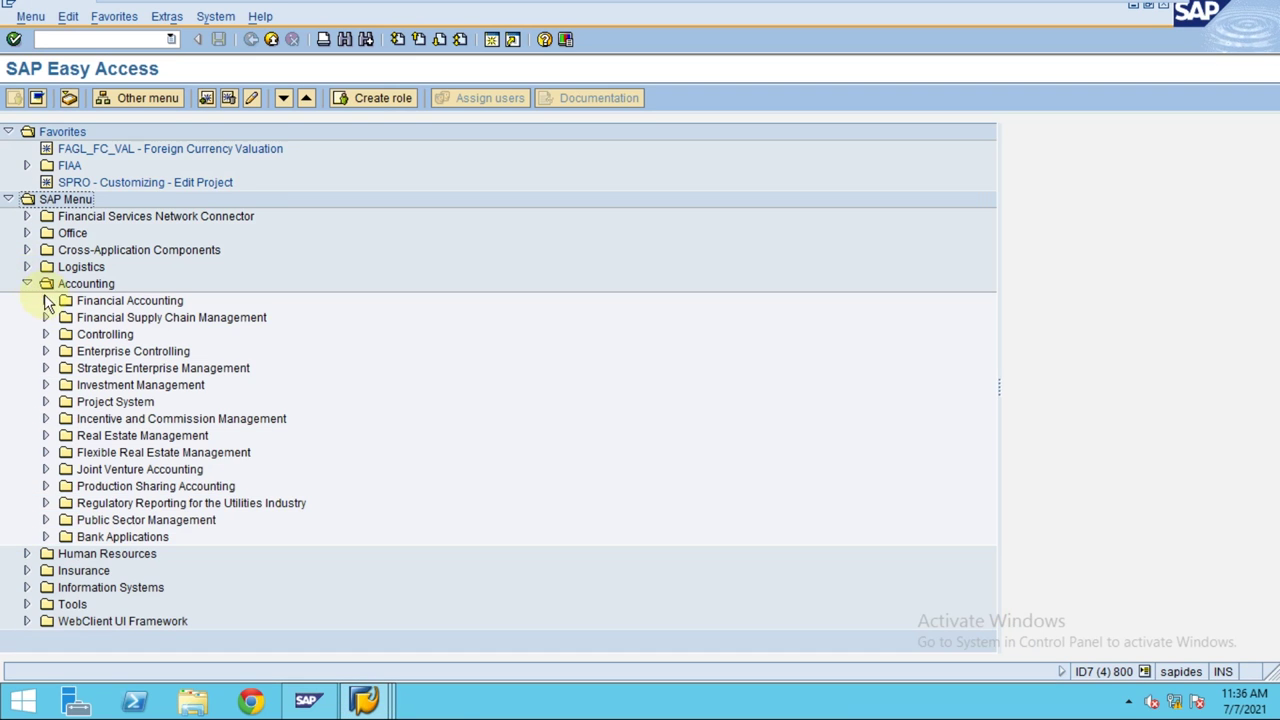
left_click(46, 301)
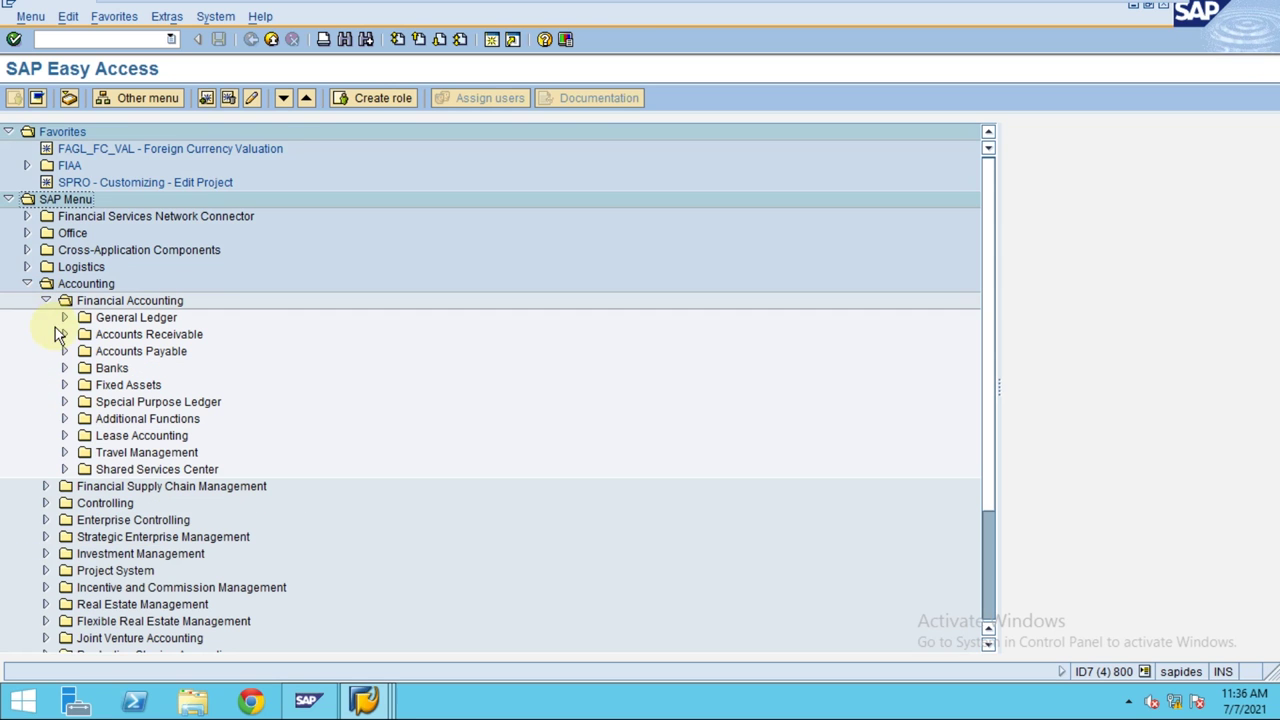
left_click(64, 385)
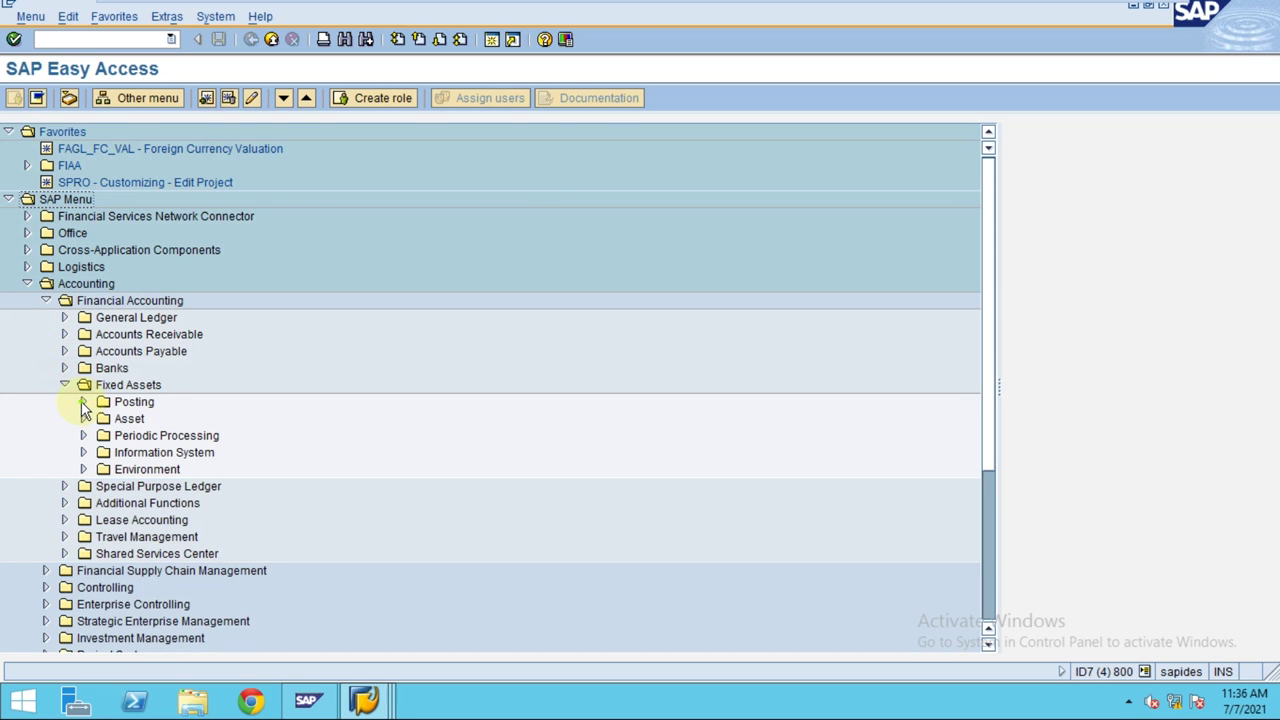
left_click(83, 401)
left_click(102, 469)
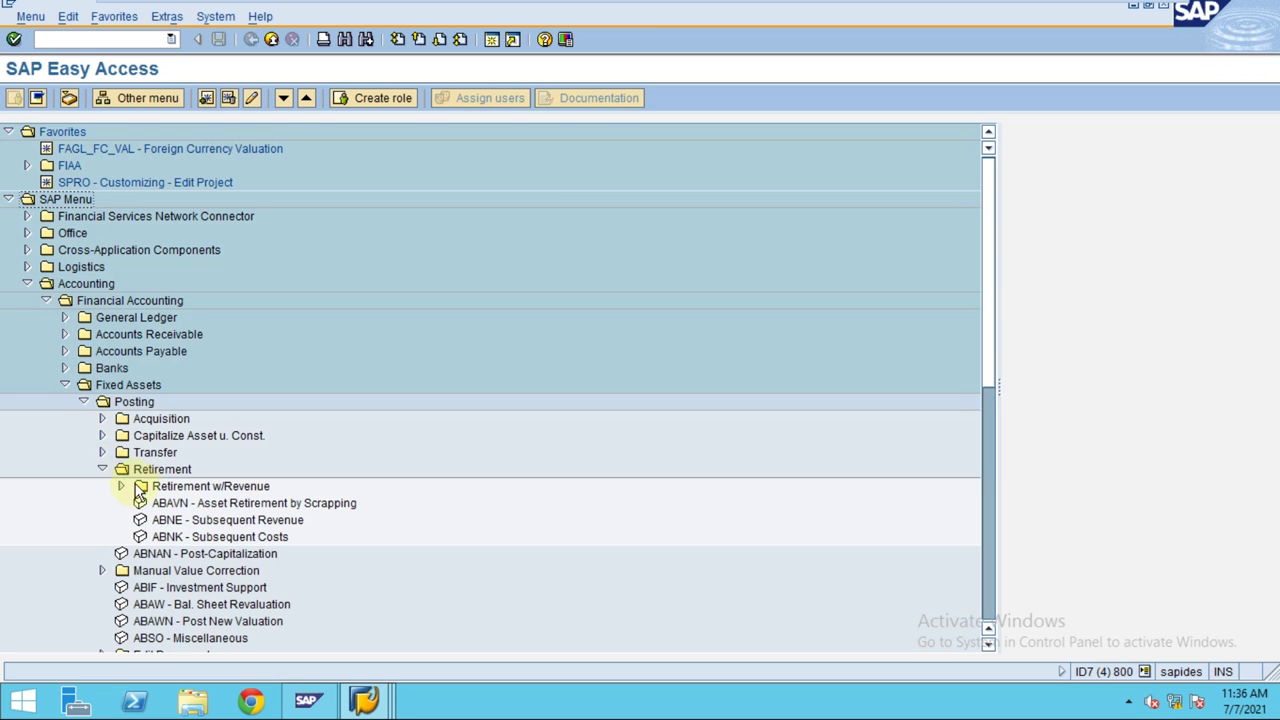
left_click(157, 493)
left_click(120, 489)
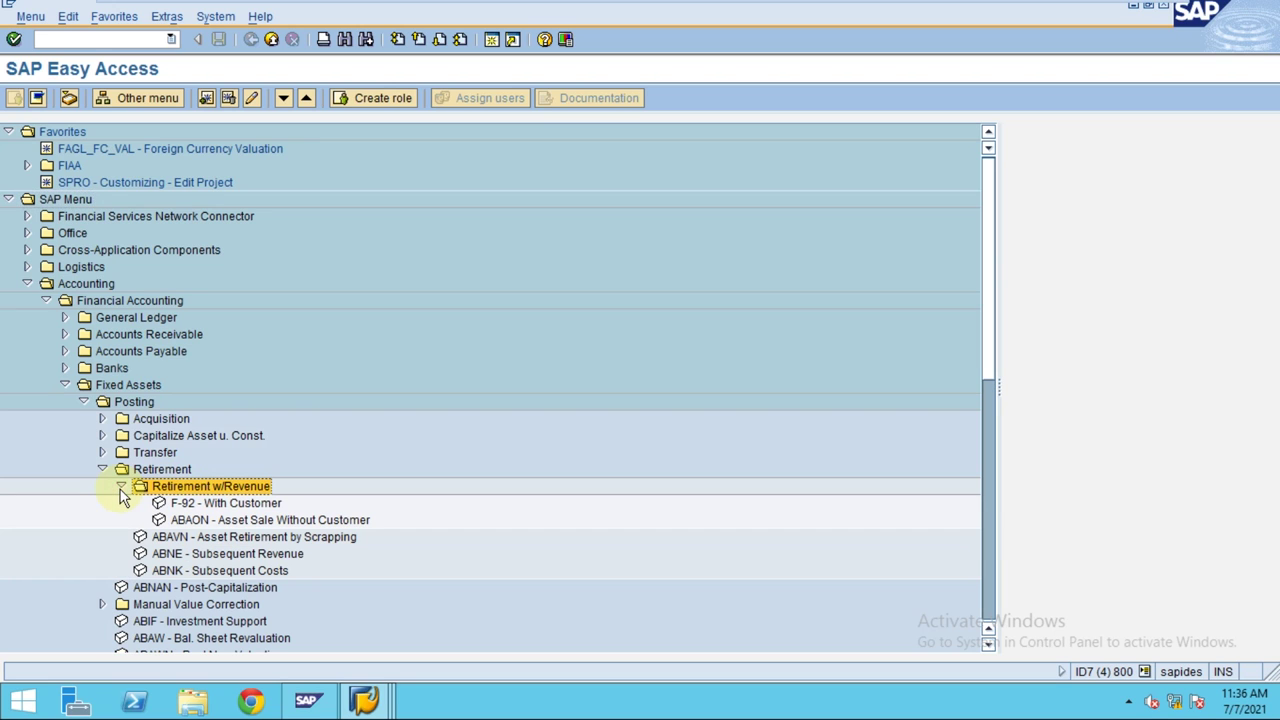
Step: Review the asset retirement transactions F-92, ABAON, ABAVN, ABNE and ABNK, ending with F-92 - With Customer selected
left_click(190, 505)
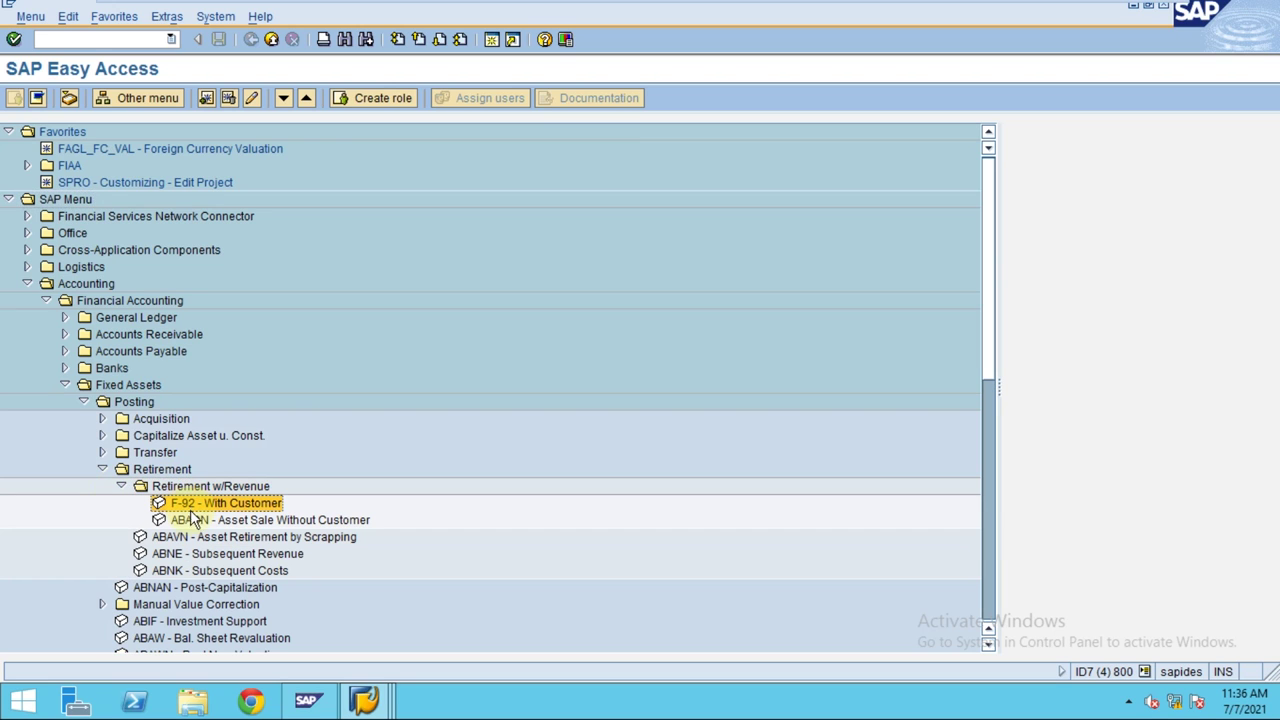
left_click(216, 519)
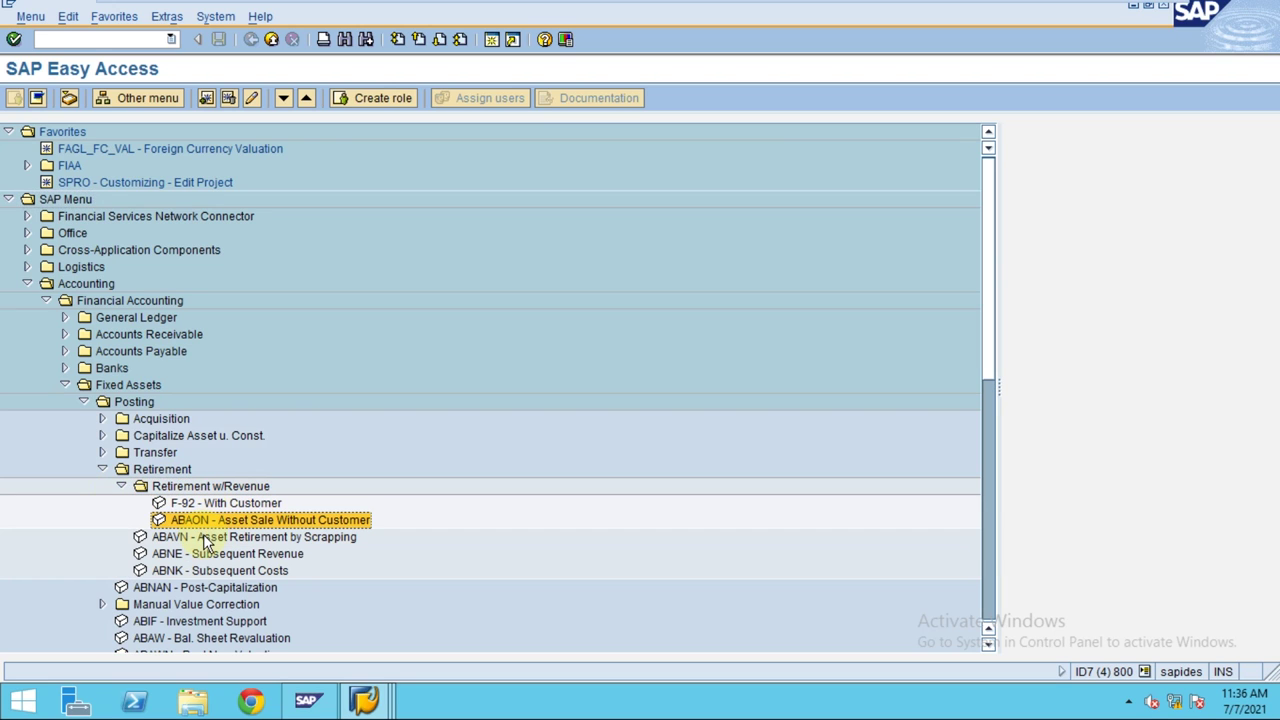
left_click(205, 538)
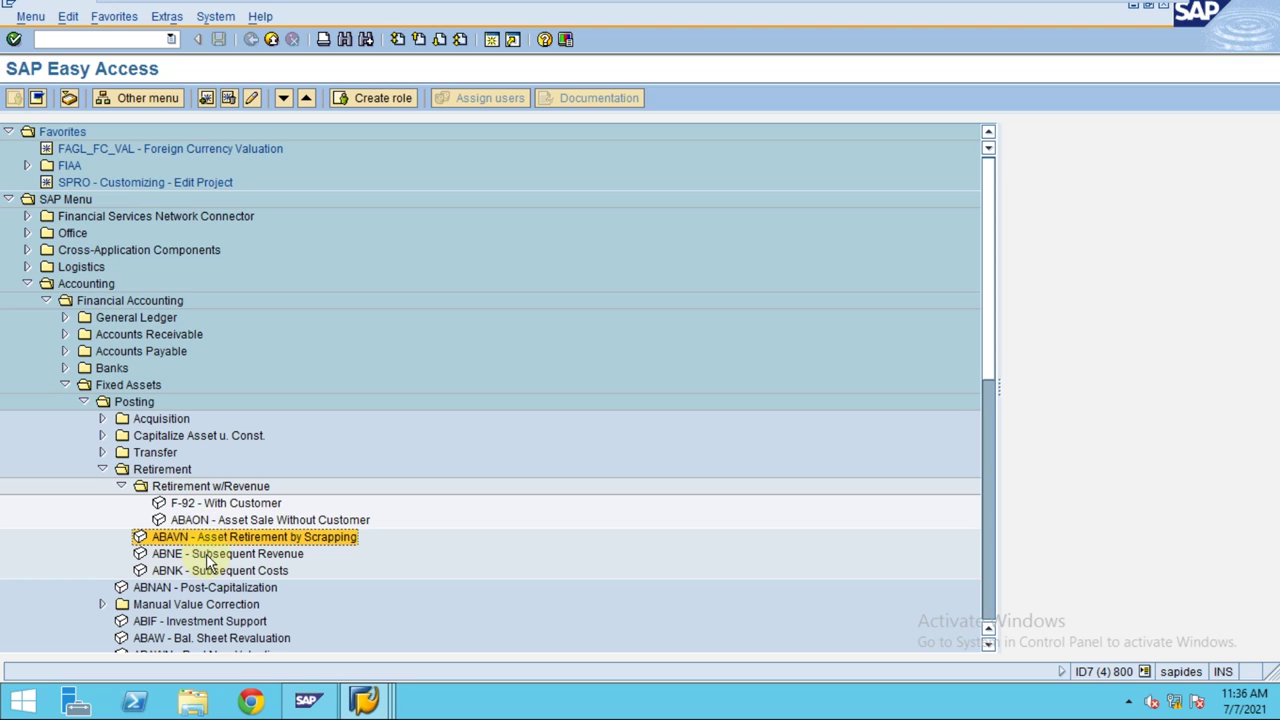
left_click(208, 556)
left_click(214, 540)
left_click(212, 556)
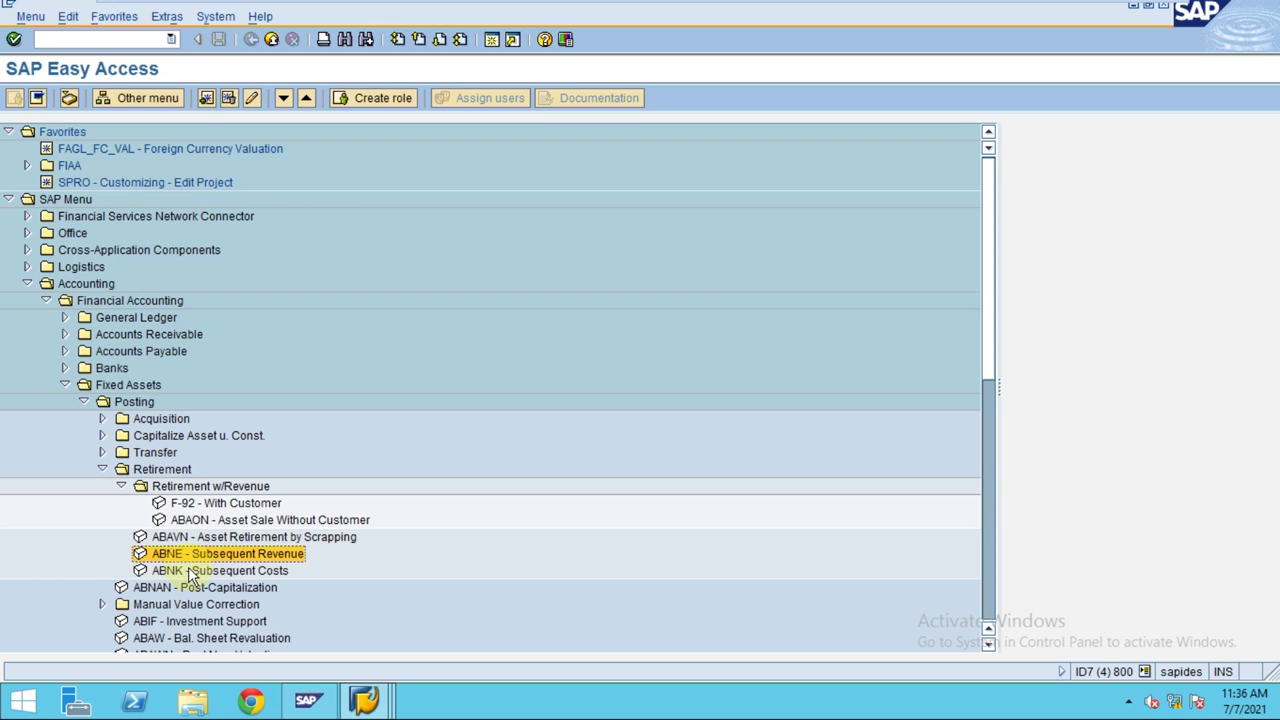
left_click(191, 574)
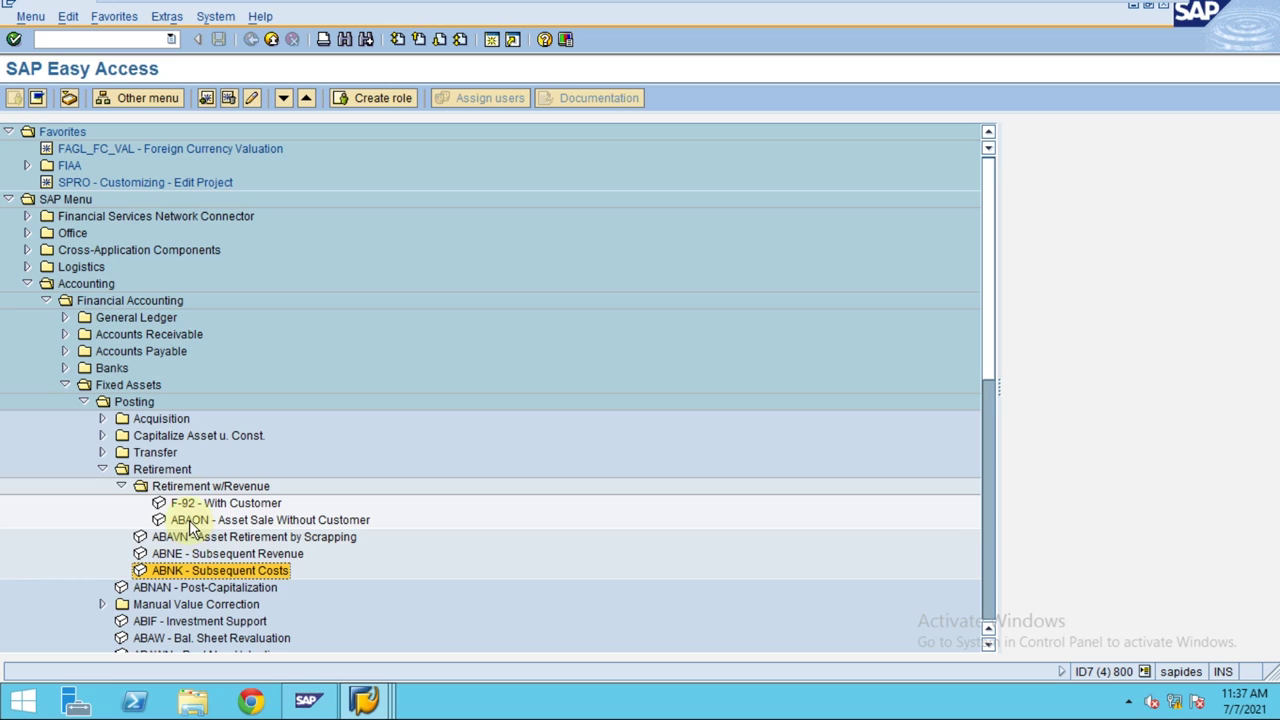
mouse_move(446, 6)
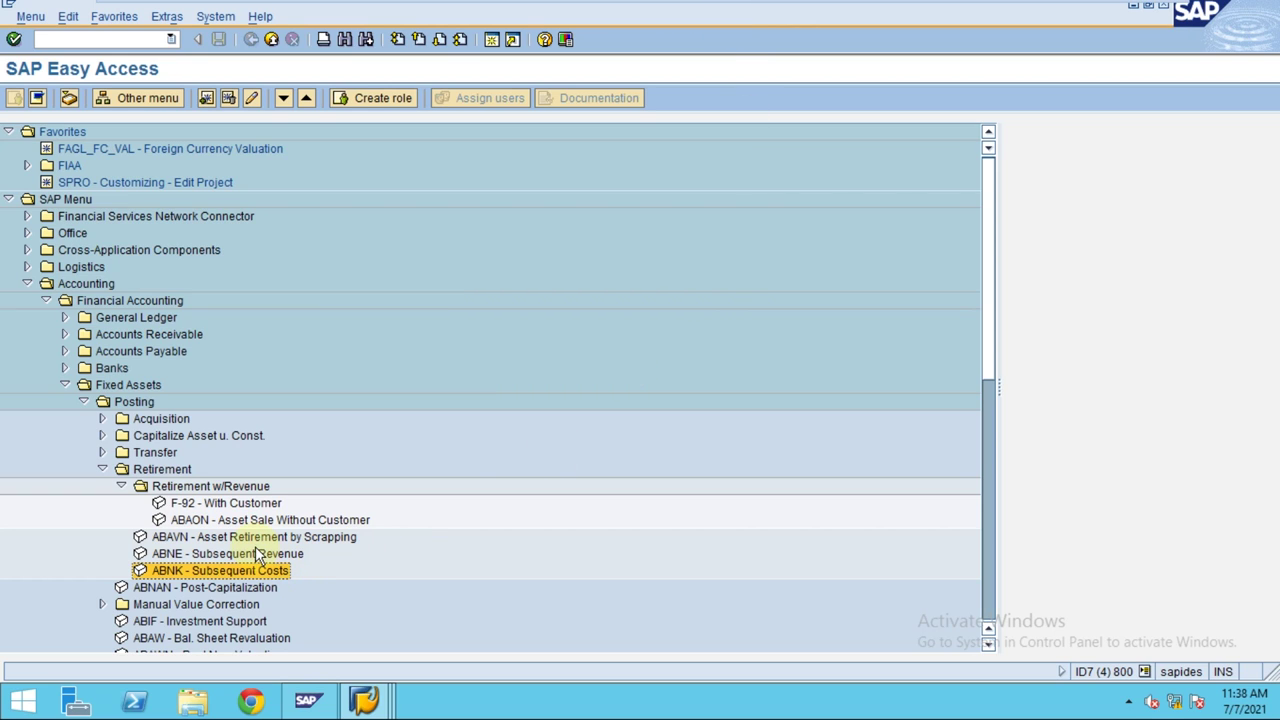
left_click(217, 505)
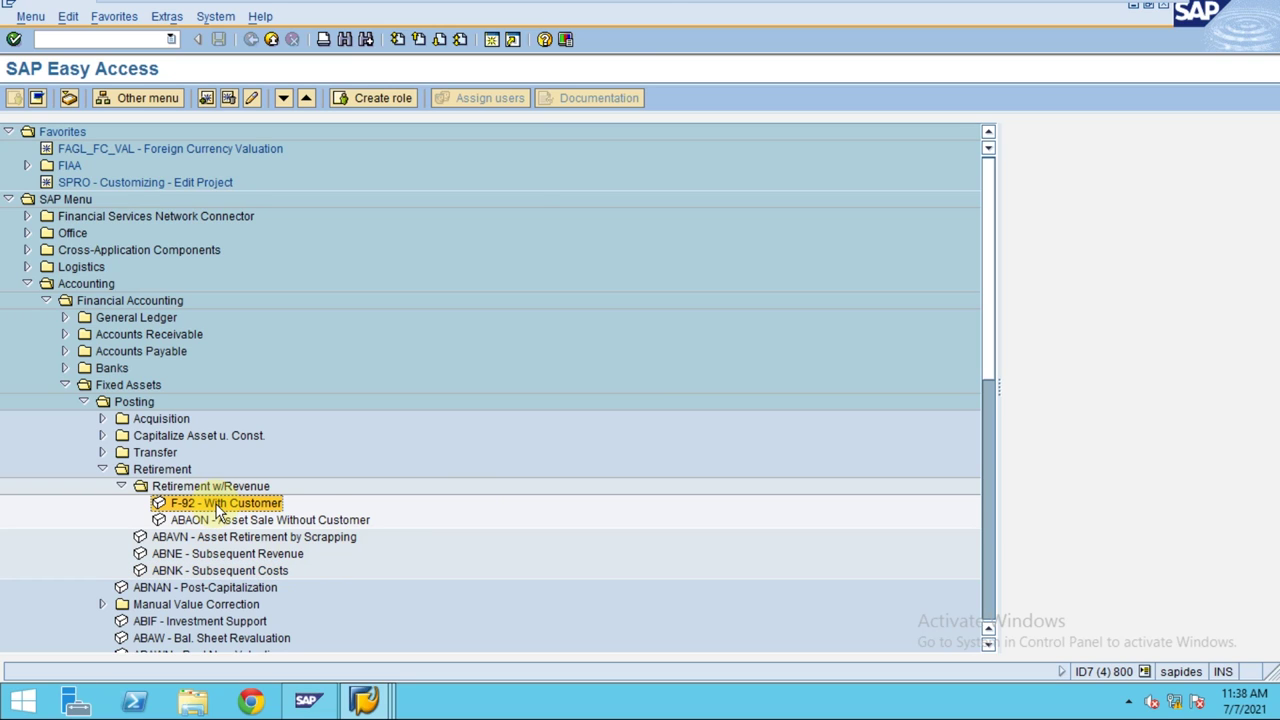
mouse_move(690, 8)
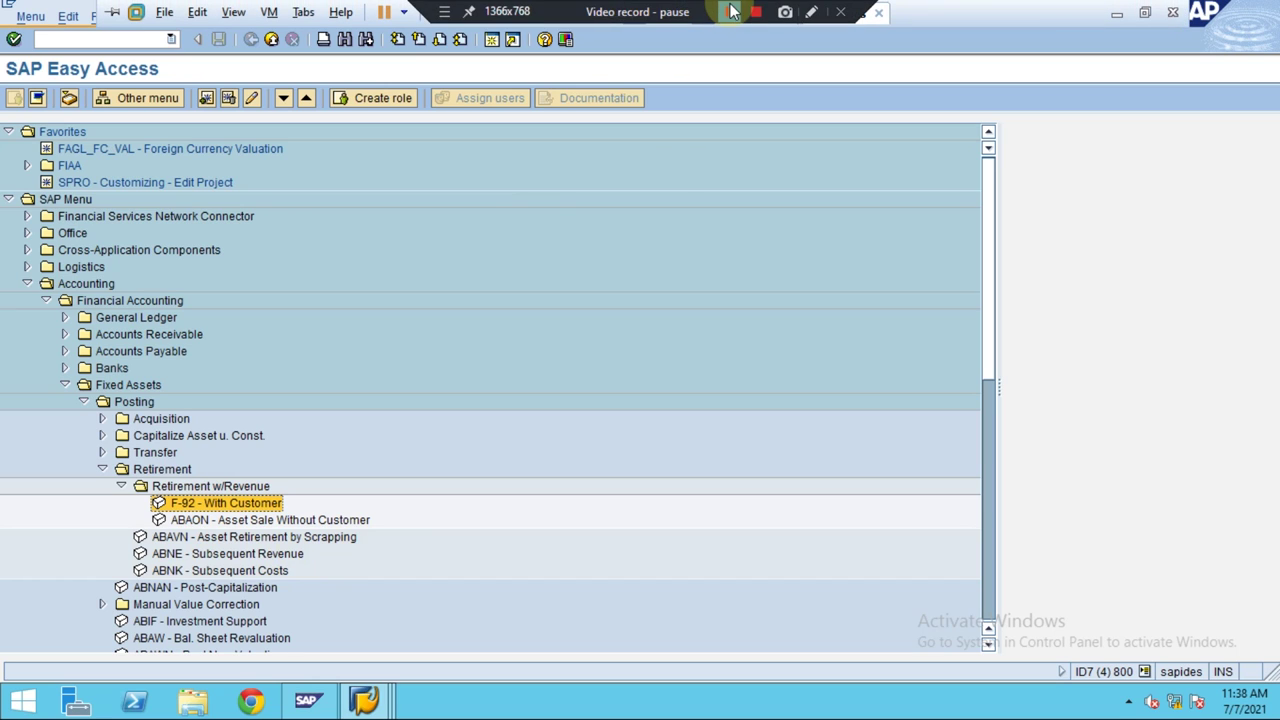
left_click(733, 11)
mouse_move(675, 8)
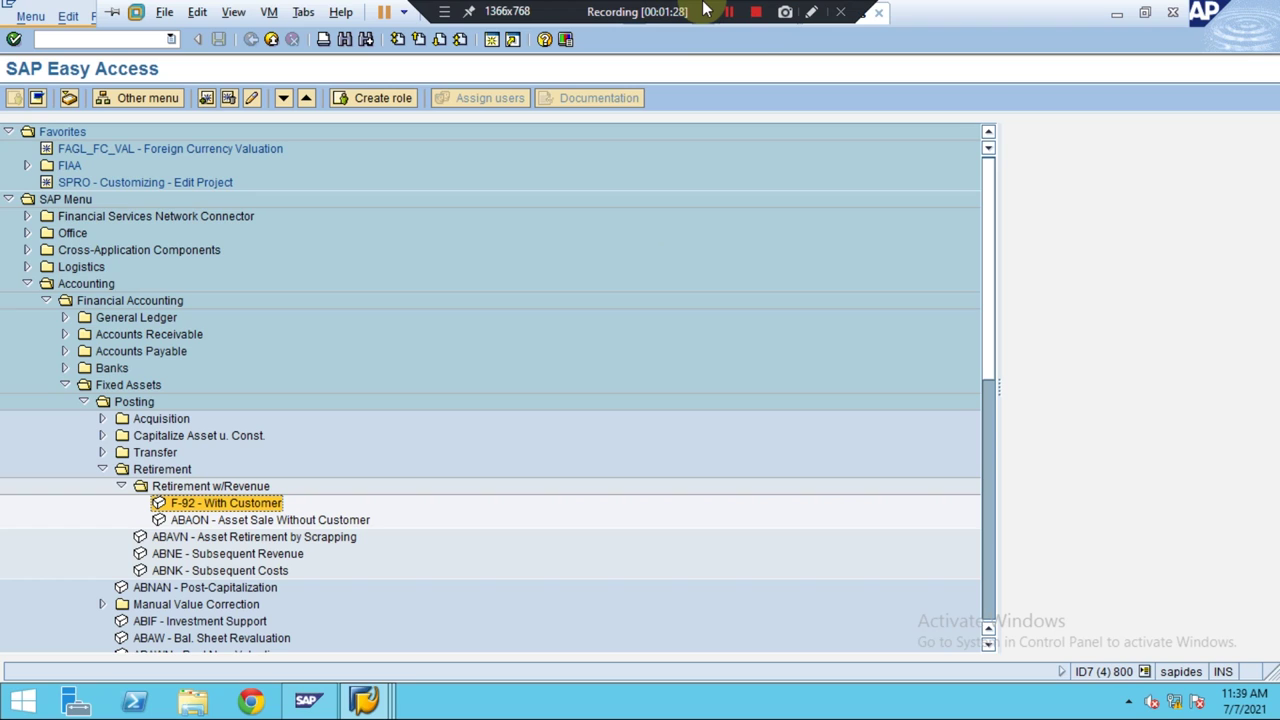
left_click(733, 13)
left_click(732, 15)
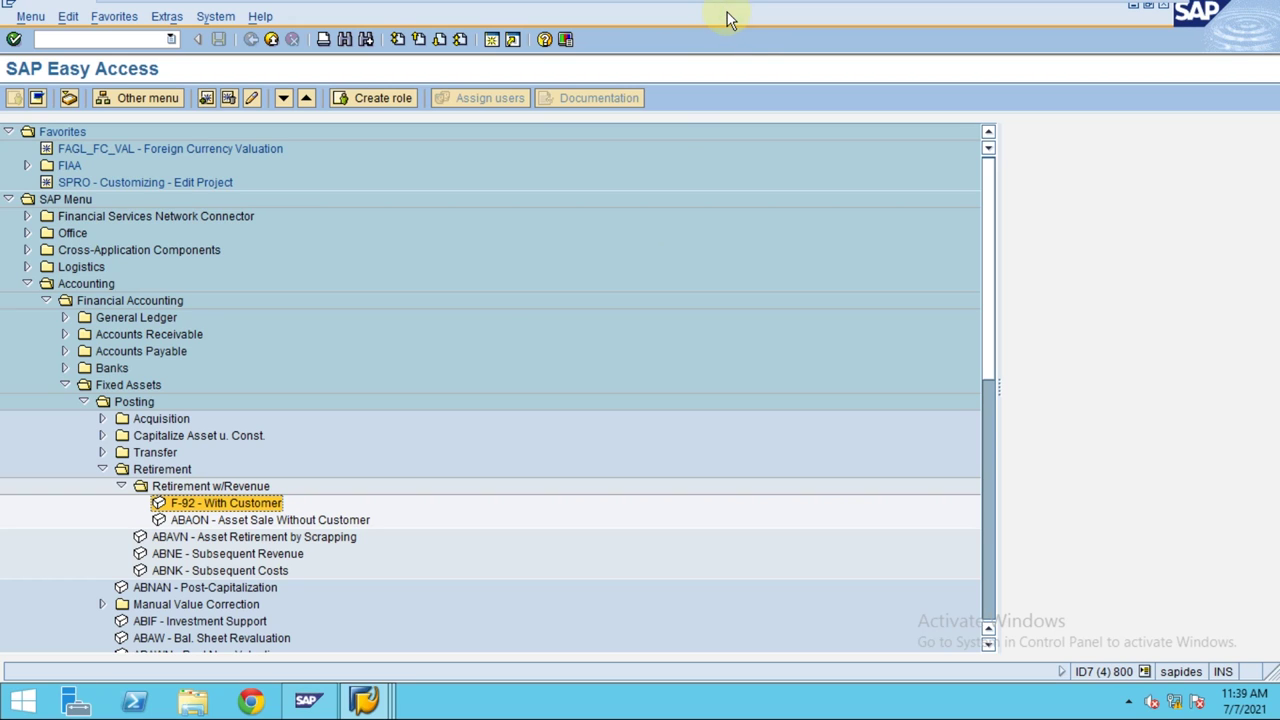
Step: Open transaction F-92 for asset retirement from a sale with customer
double_click(190, 504)
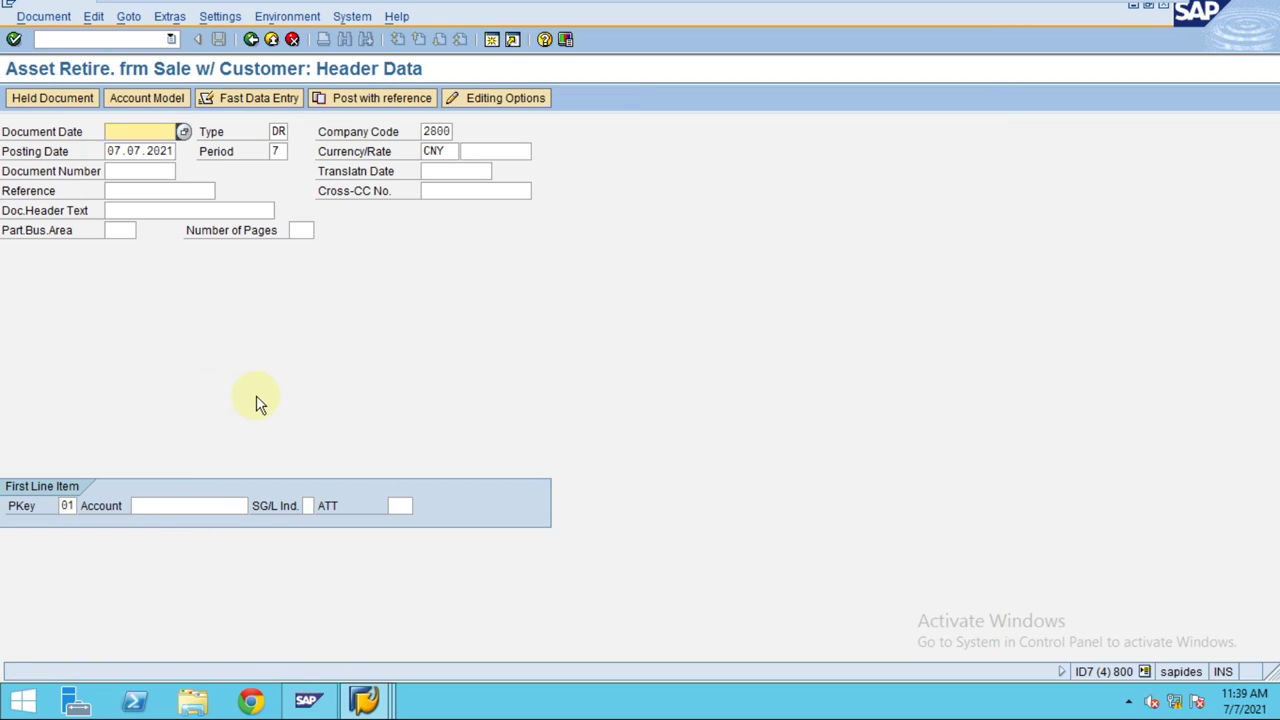
Step: Switch to the Display Asset session, return to Asset Explorer and examine asset 3007's planned values and acquisition transaction
left_click(366, 704)
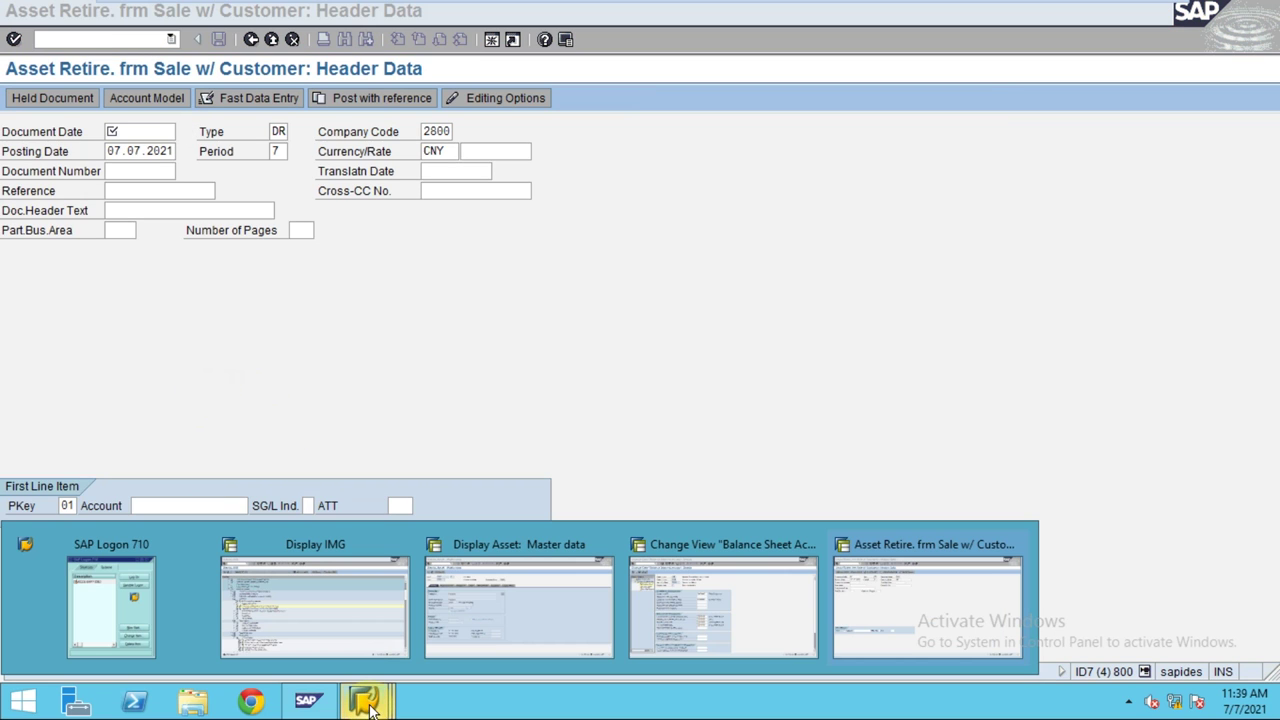
left_click(463, 588)
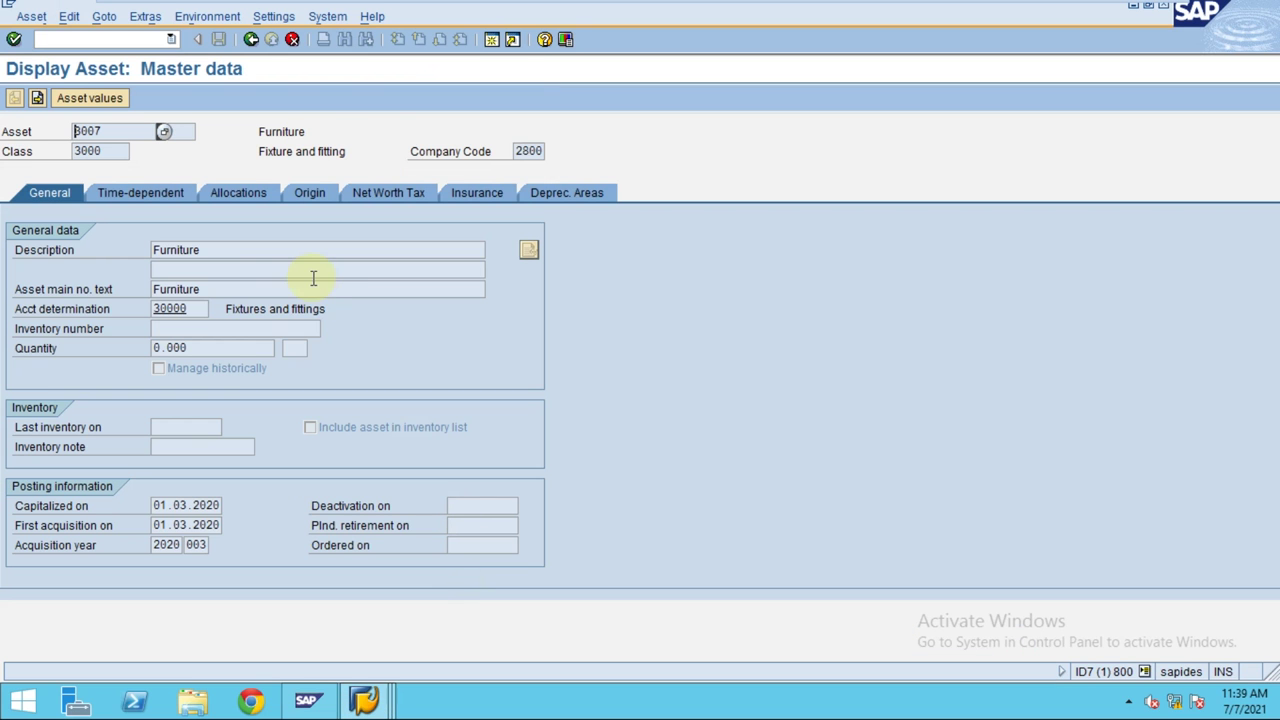
left_click(250, 39)
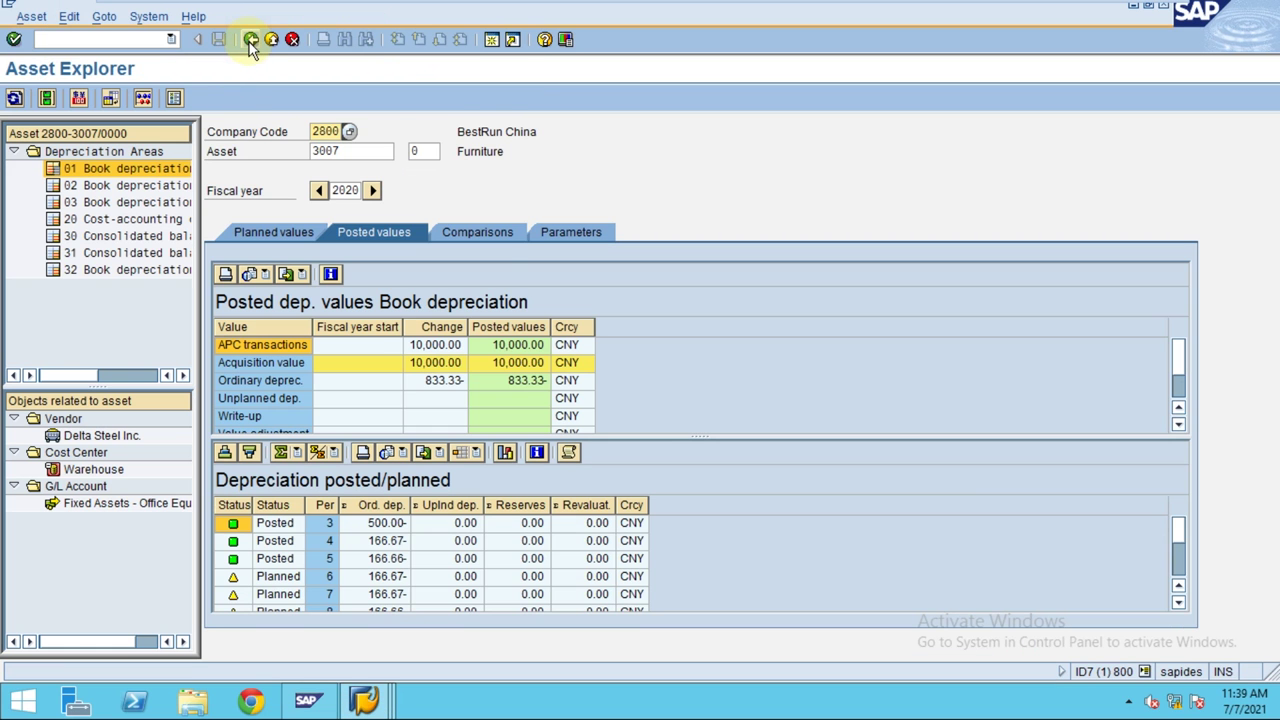
double_click(322, 151)
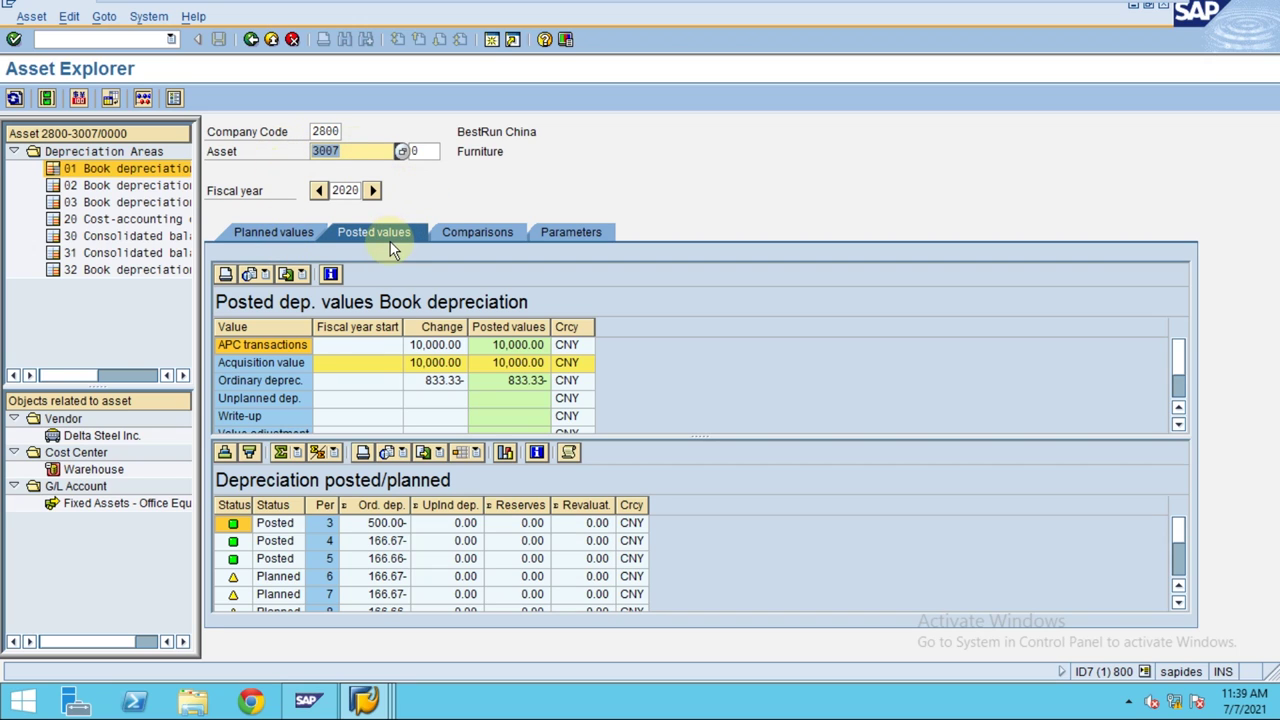
mouse_move(646, 8)
left_click(295, 232)
left_click(243, 525)
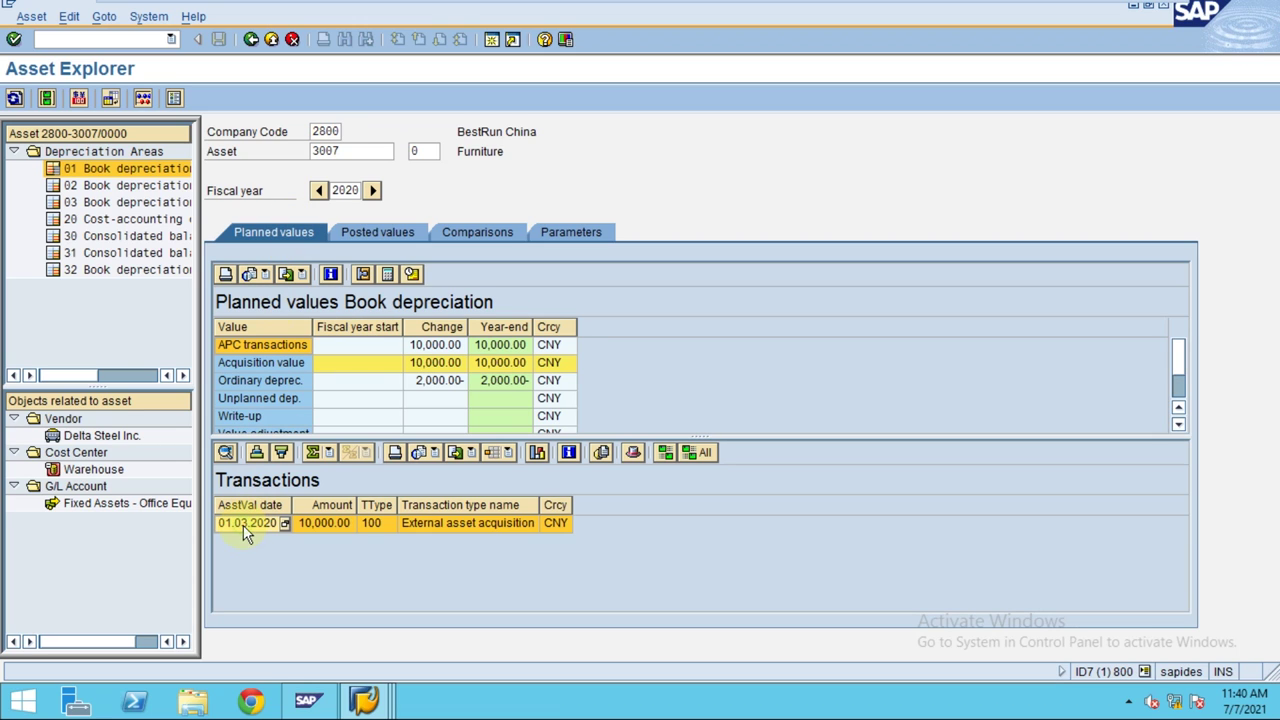
Step: Display asset 3007's posted values and examine the depreciation posted for periods 3, 4 and 5
left_click(363, 232)
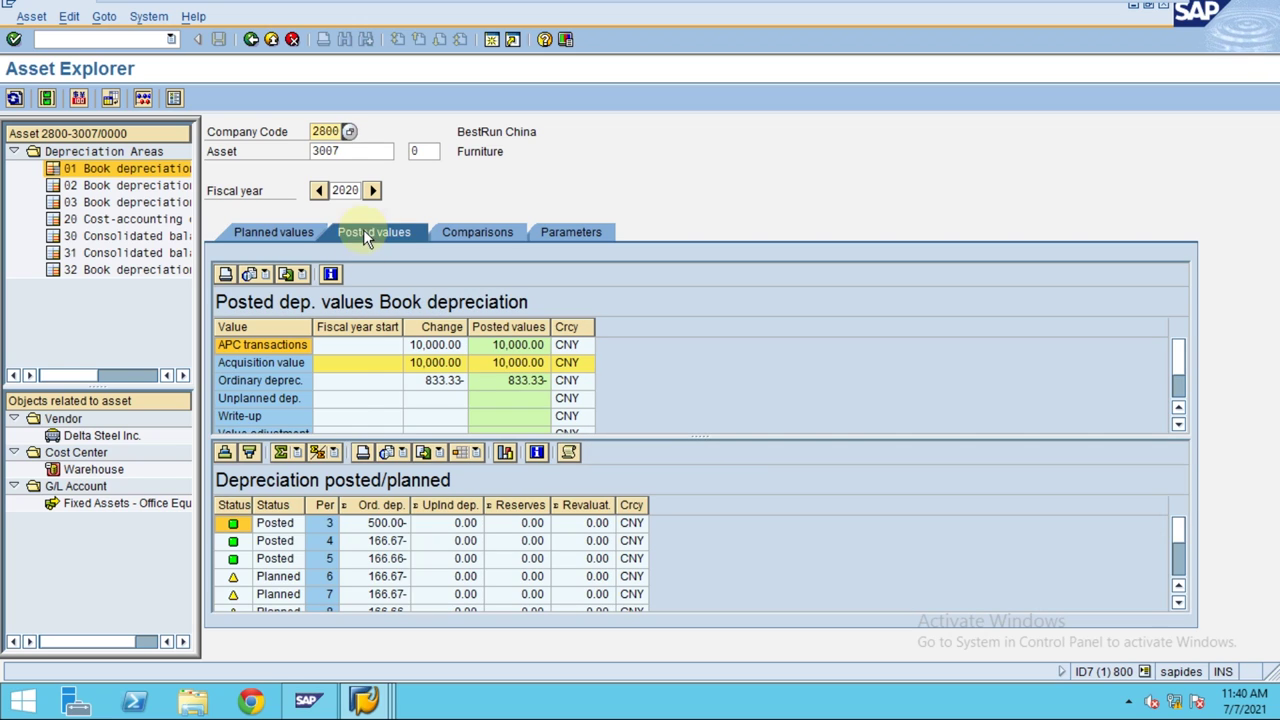
left_click(350, 524)
left_click(350, 542)
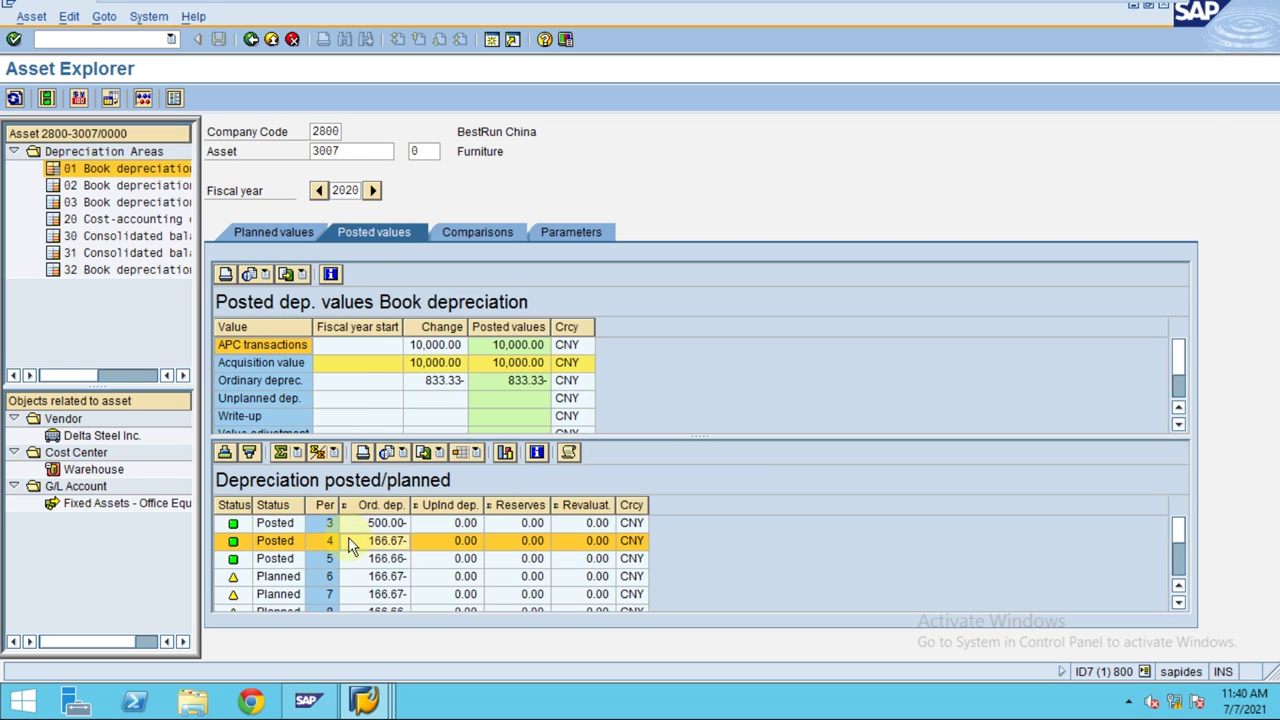
left_click(344, 556)
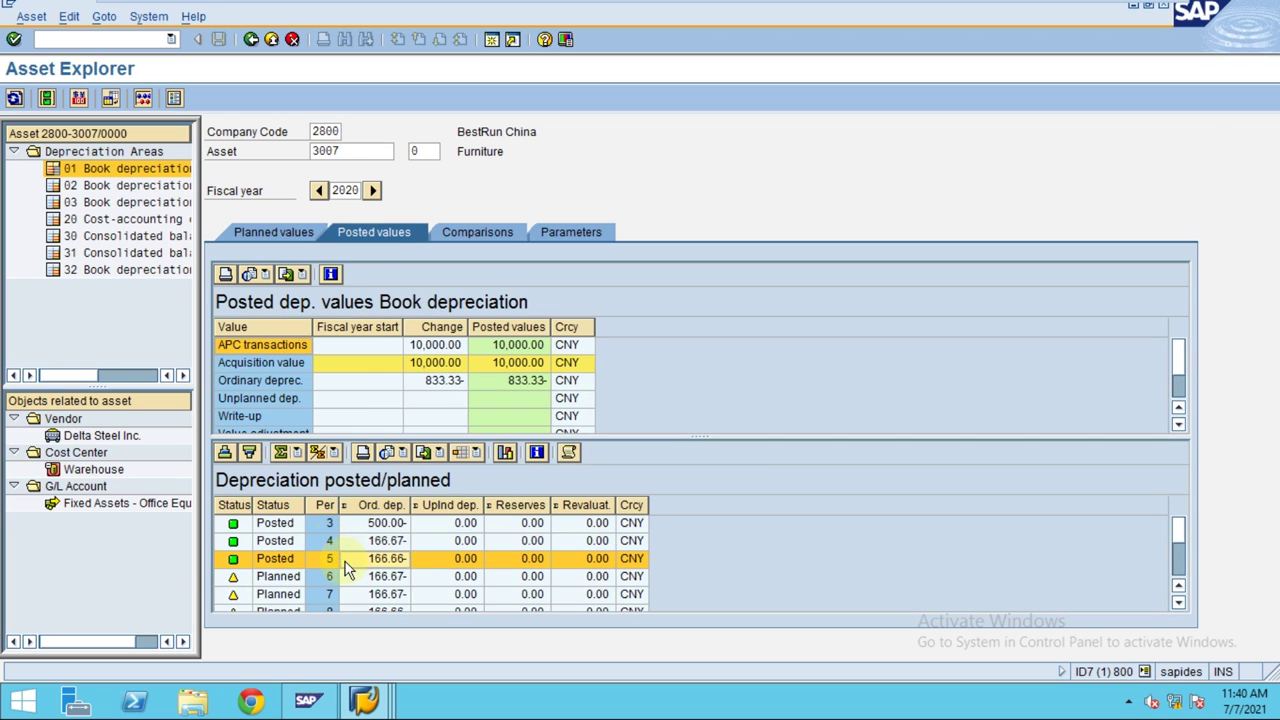
Step: Subtotal the posted/planned depreciation list by status, using the status symbol column, and select the posted subtotal row
left_click(272, 505)
left_click(316, 453)
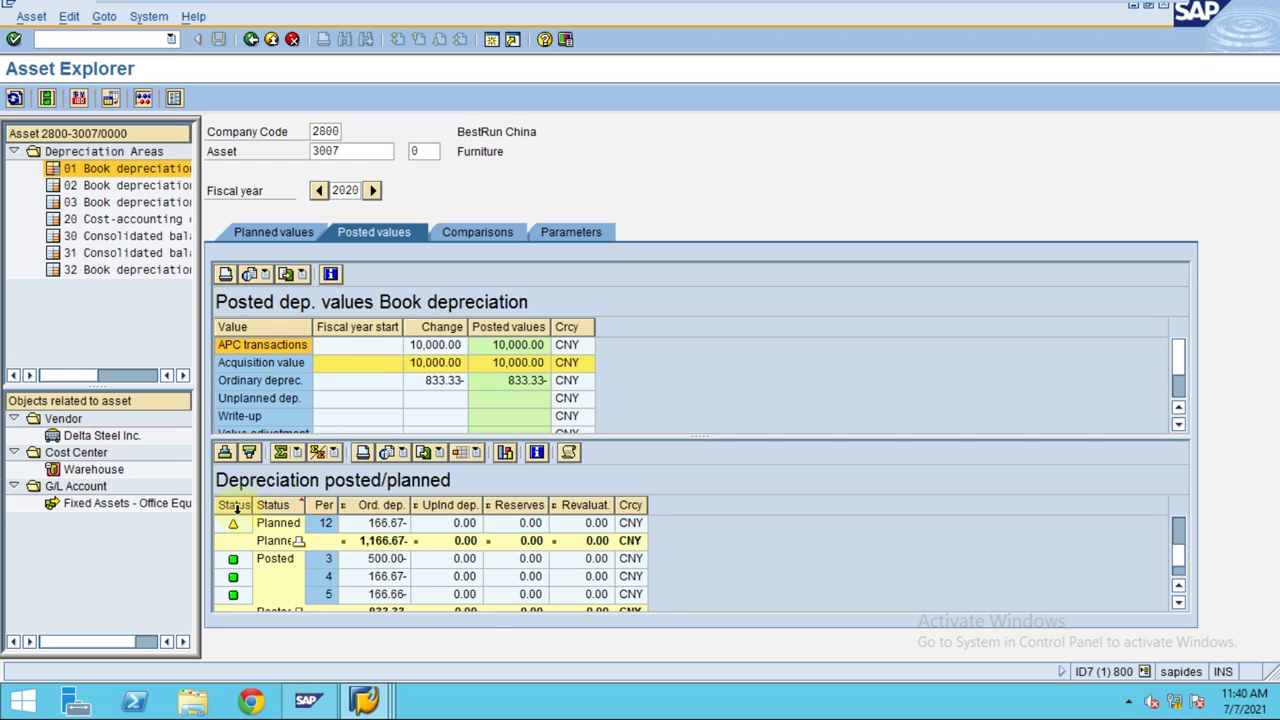
left_click(320, 451)
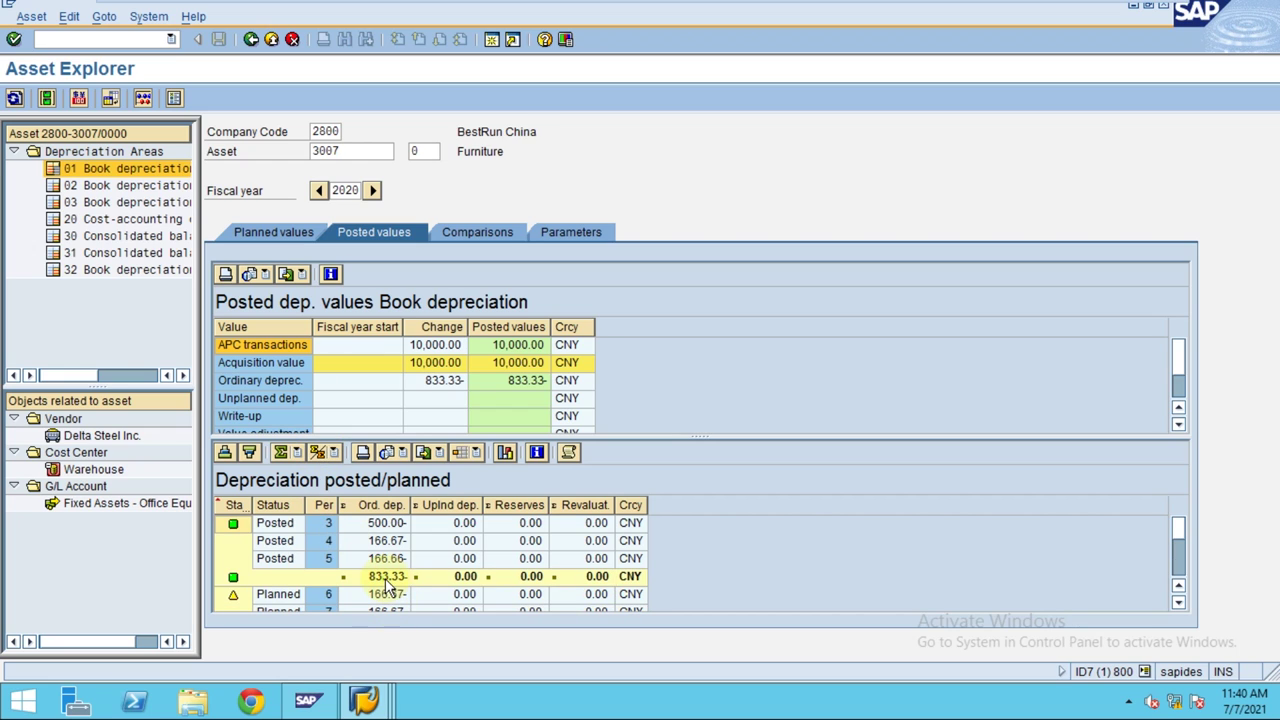
left_click(388, 580)
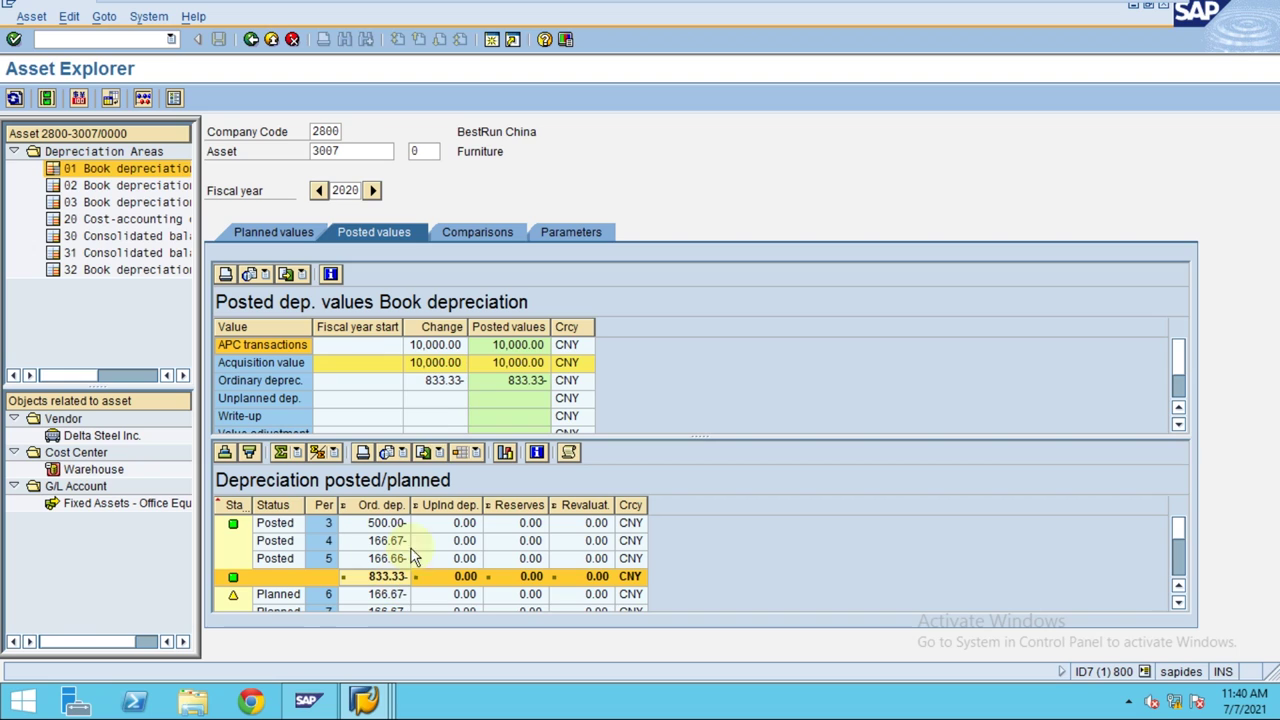
Step: Examine the posted acquisition value, ordinary depreciation and net book value of asset 3007 in book depreciation
left_click(427, 363)
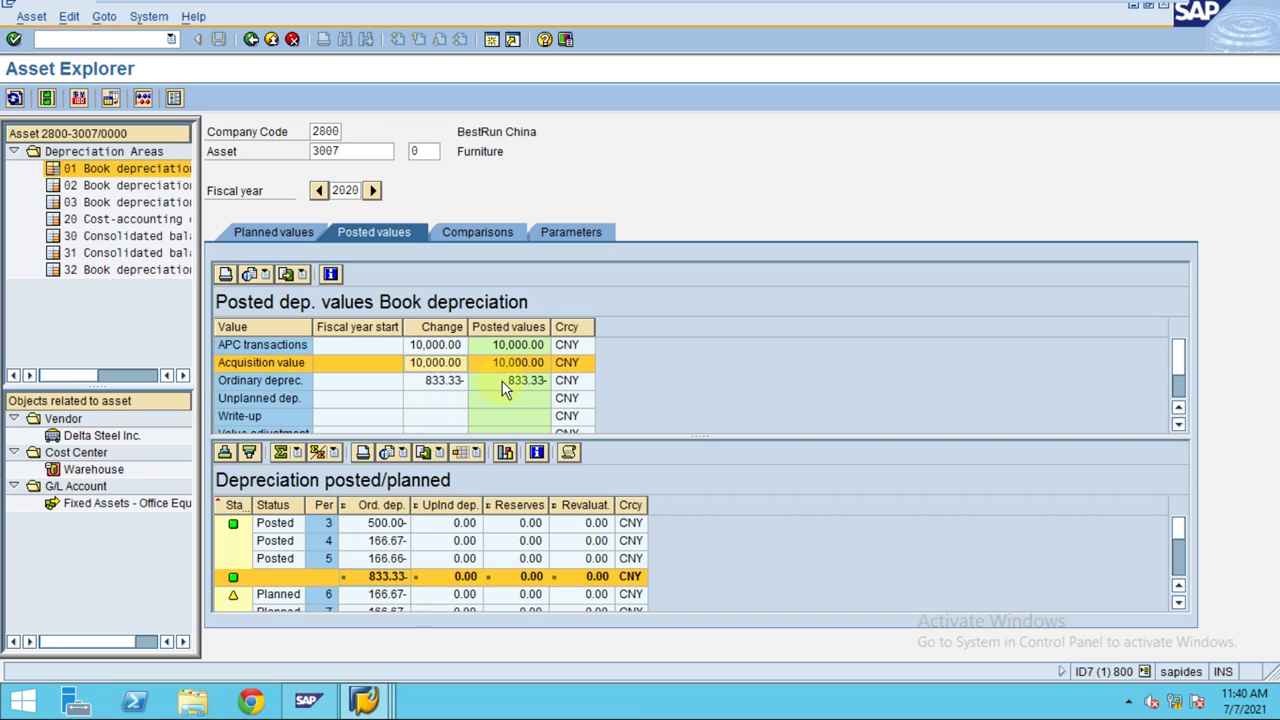
scroll(505, 390, "down", 1)
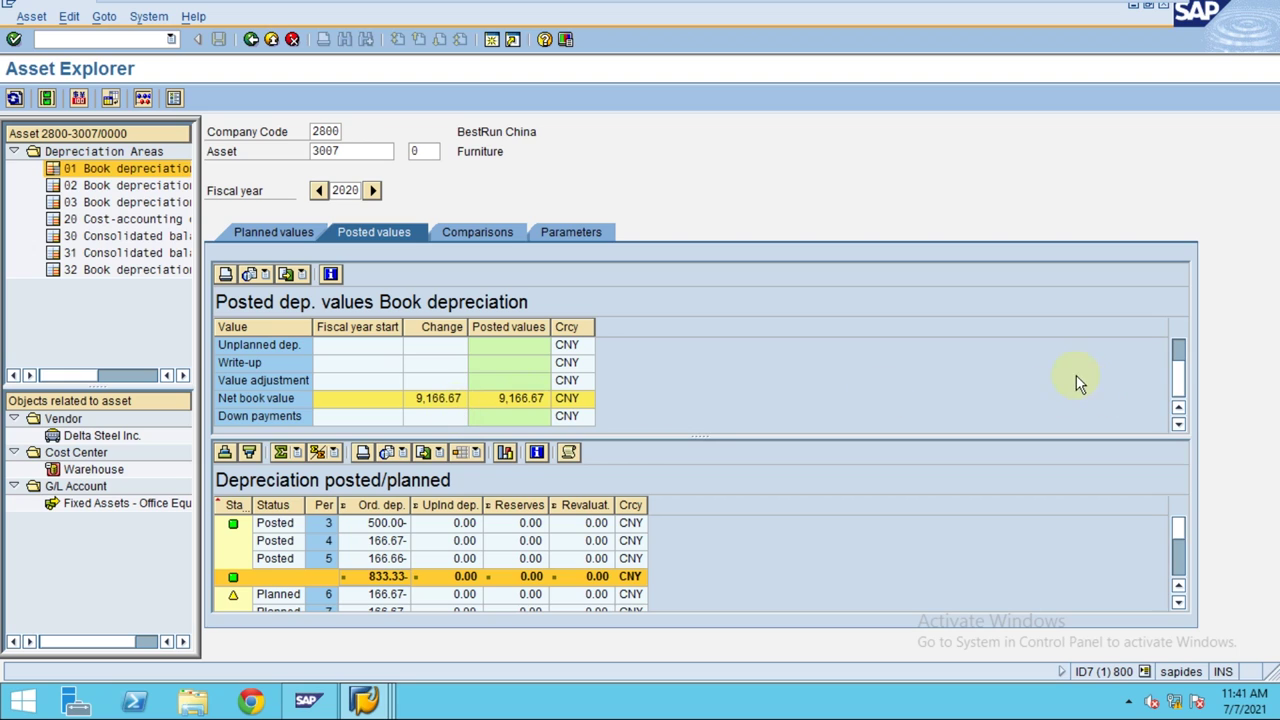
scroll(530, 388, "up", 1)
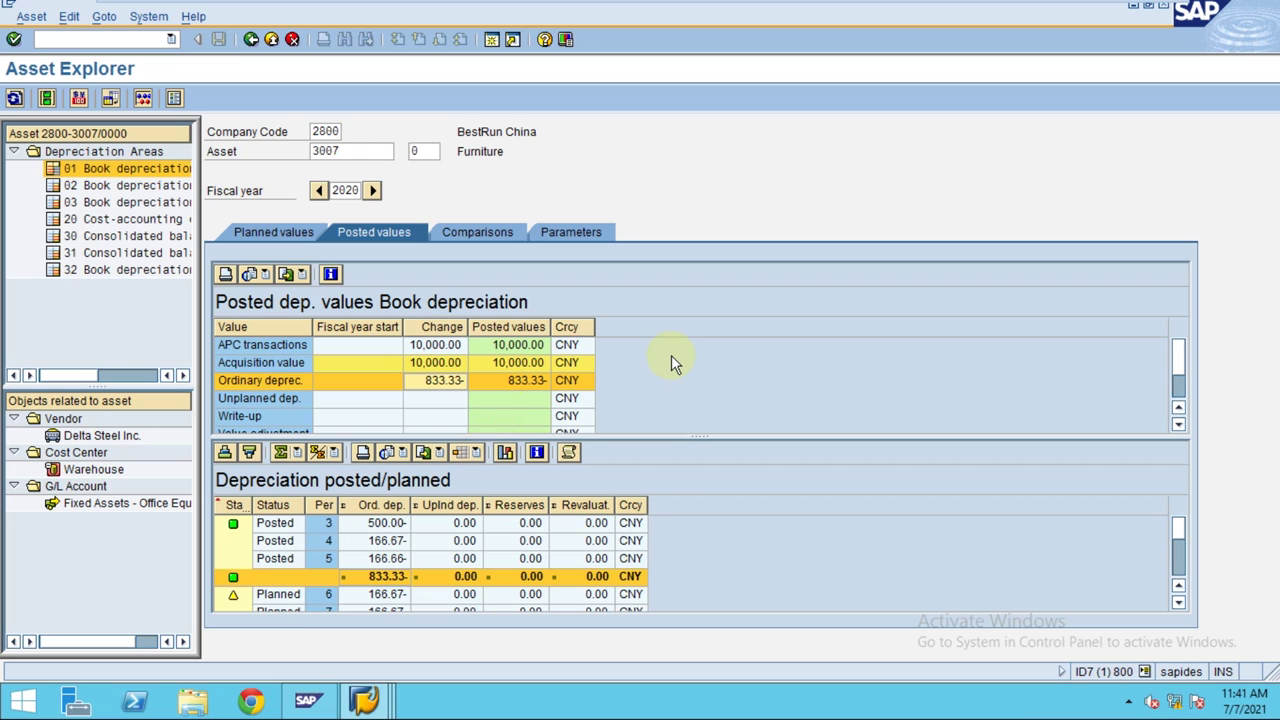
scroll(671, 355, "down", 1)
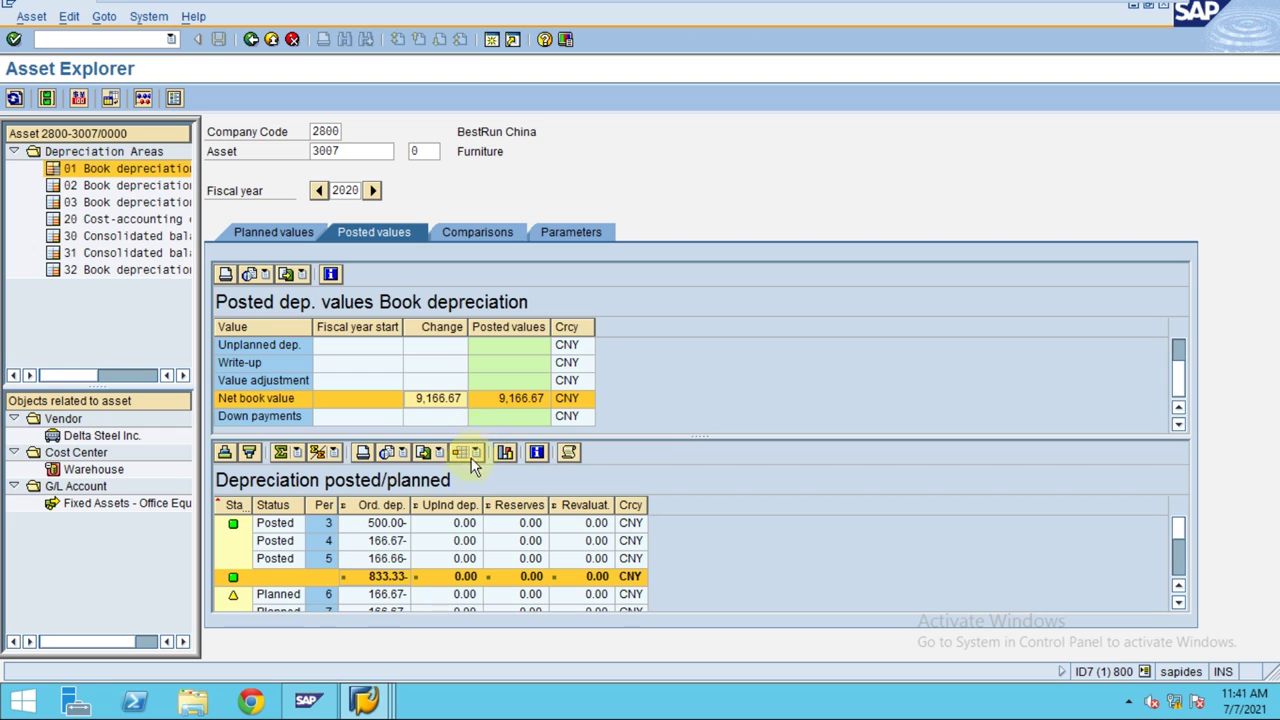
Step: Switch to the Balance Sheet Accounts details session to view the retirement account assignments for account determination 30000
left_click(366, 702)
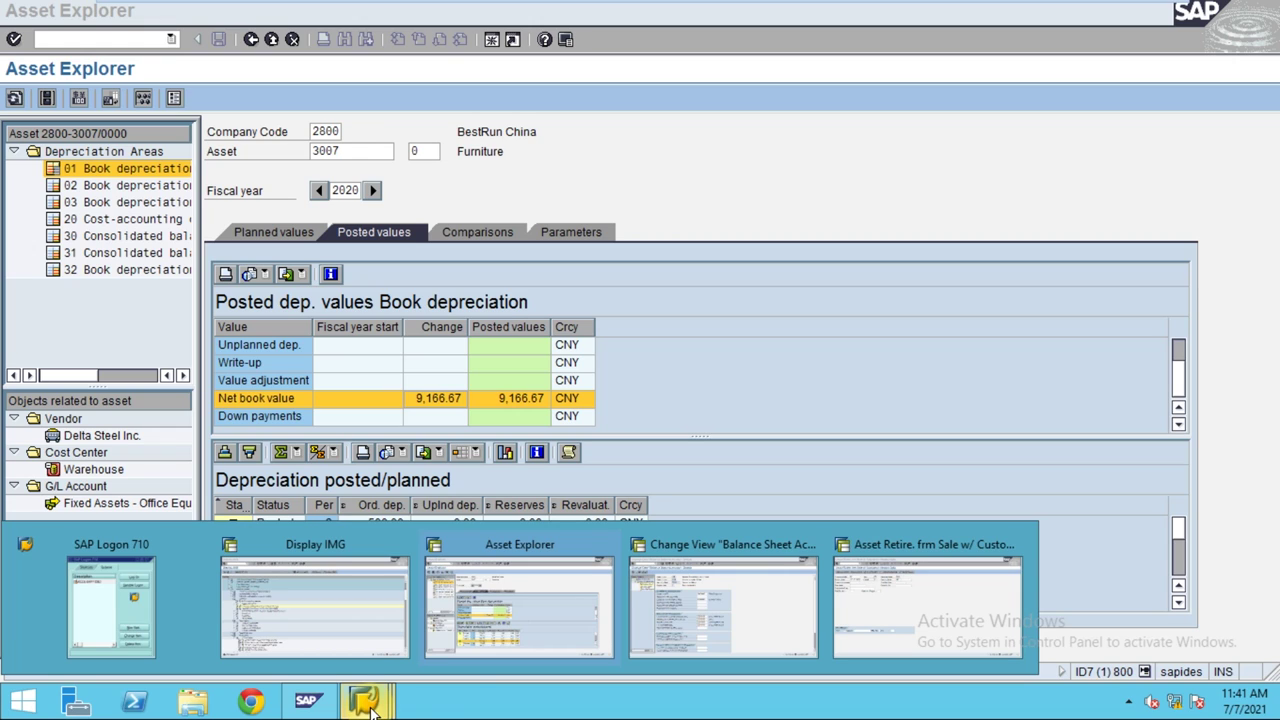
left_click(648, 625)
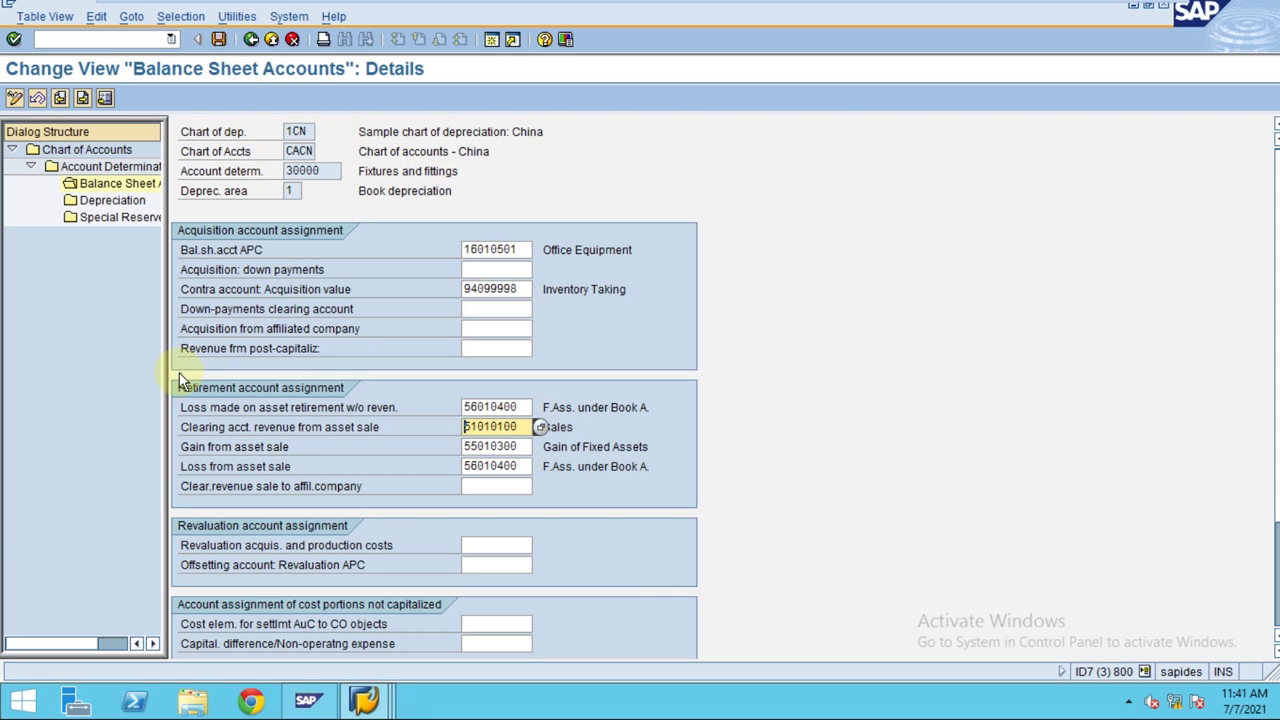
Step: Widen the dialog structure pane, return to the Account Determination overview and select the row 30000 Fixtures and fittings
left_click_drag(166, 377, 317, 375)
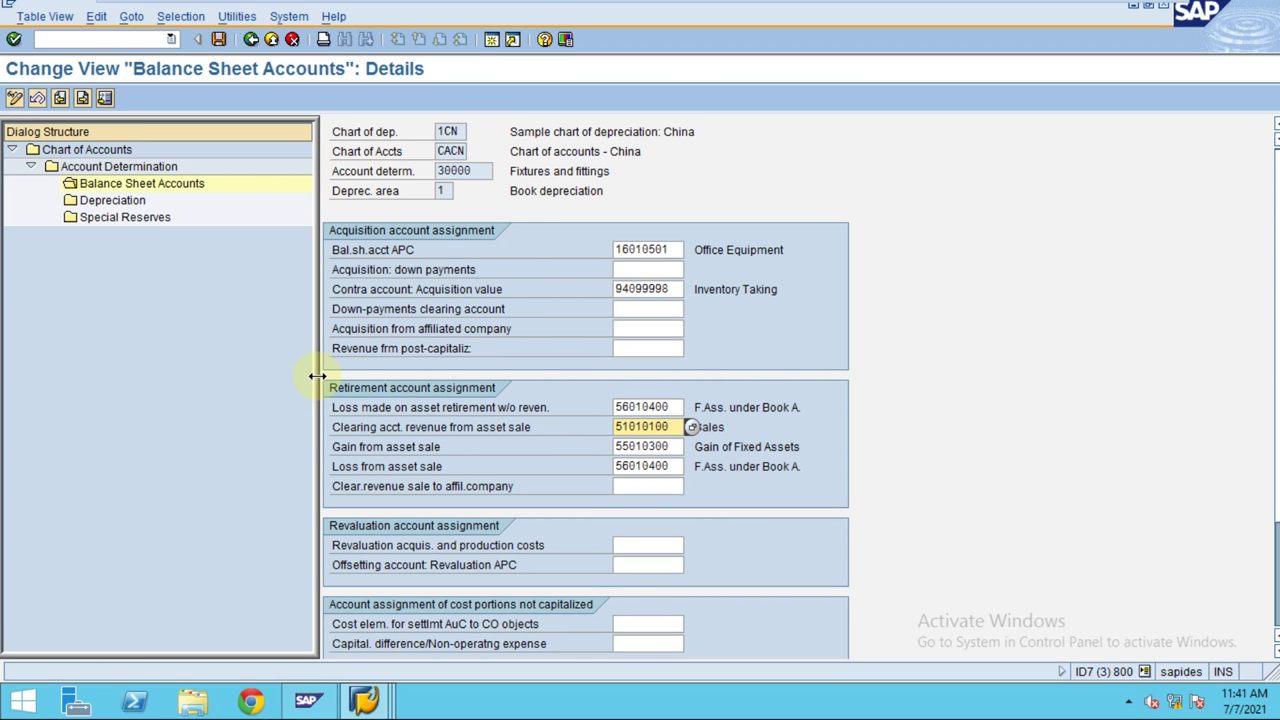
left_click(251, 39)
left_click(251, 39)
left_click(251, 39)
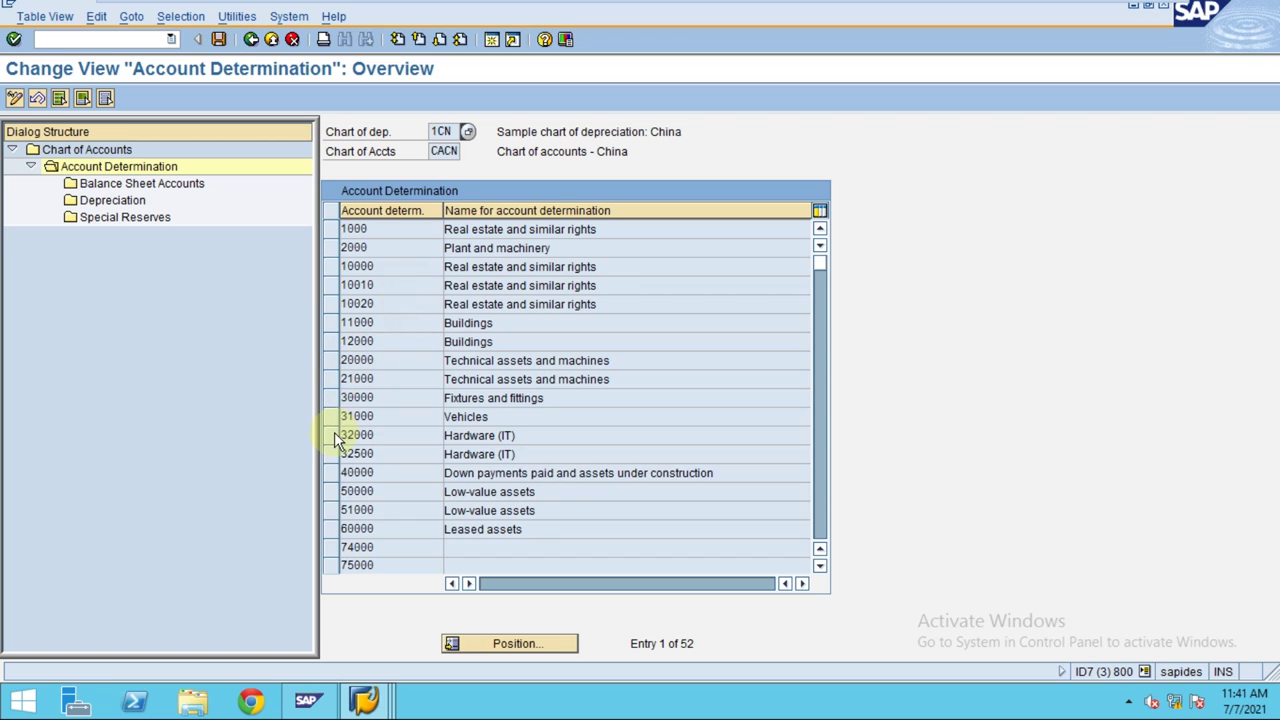
left_click(333, 397)
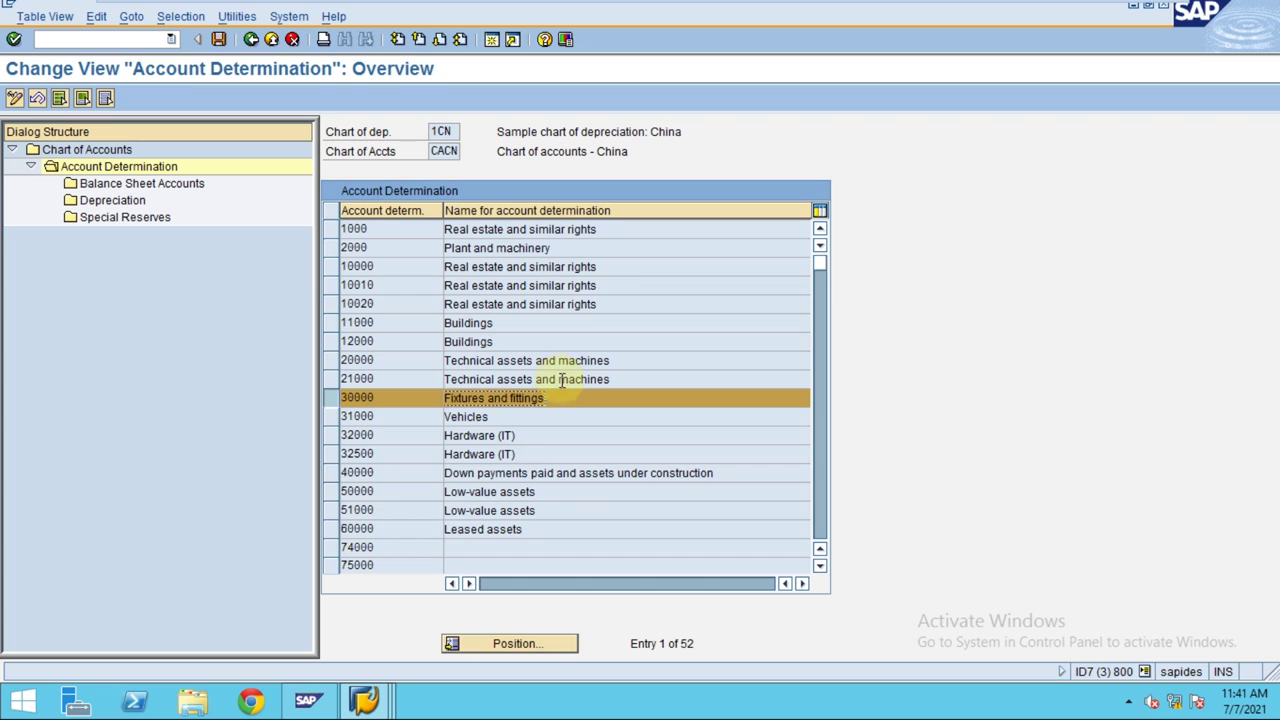
Step: Check which account determination is assigned in the general master data of asset 3007 from the Asset Explorer session
left_click(370, 702)
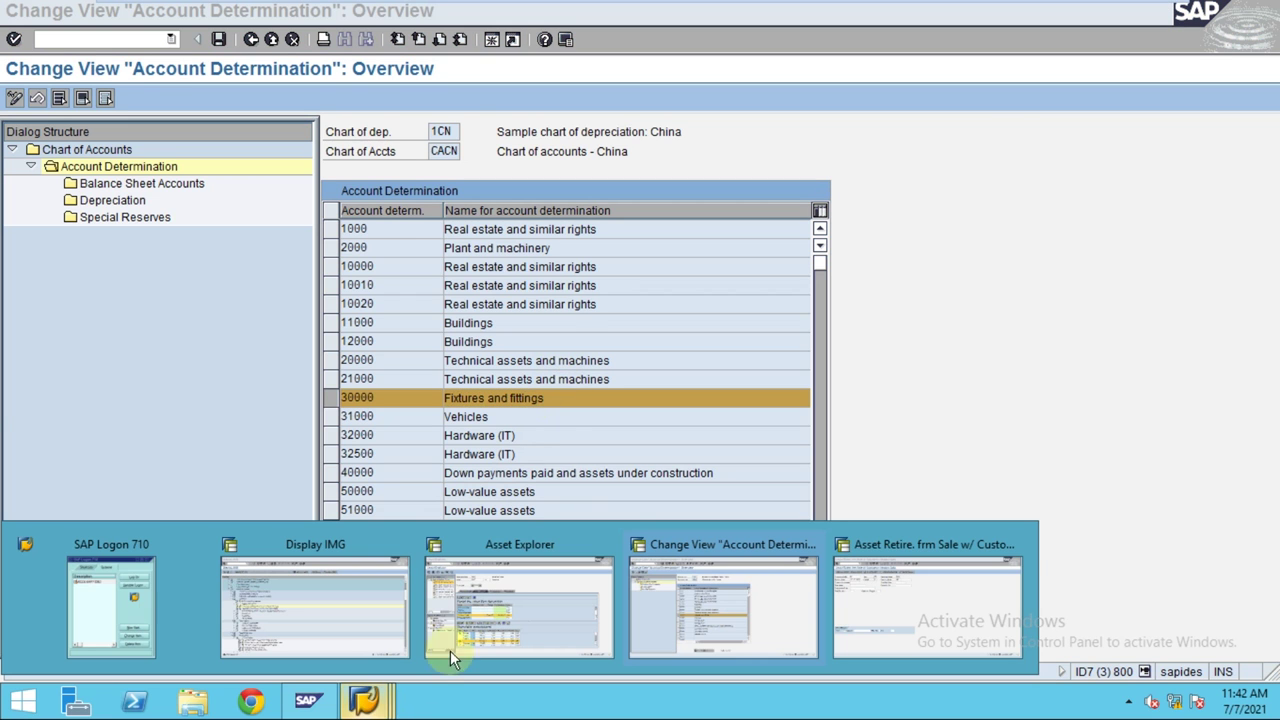
left_click(455, 620)
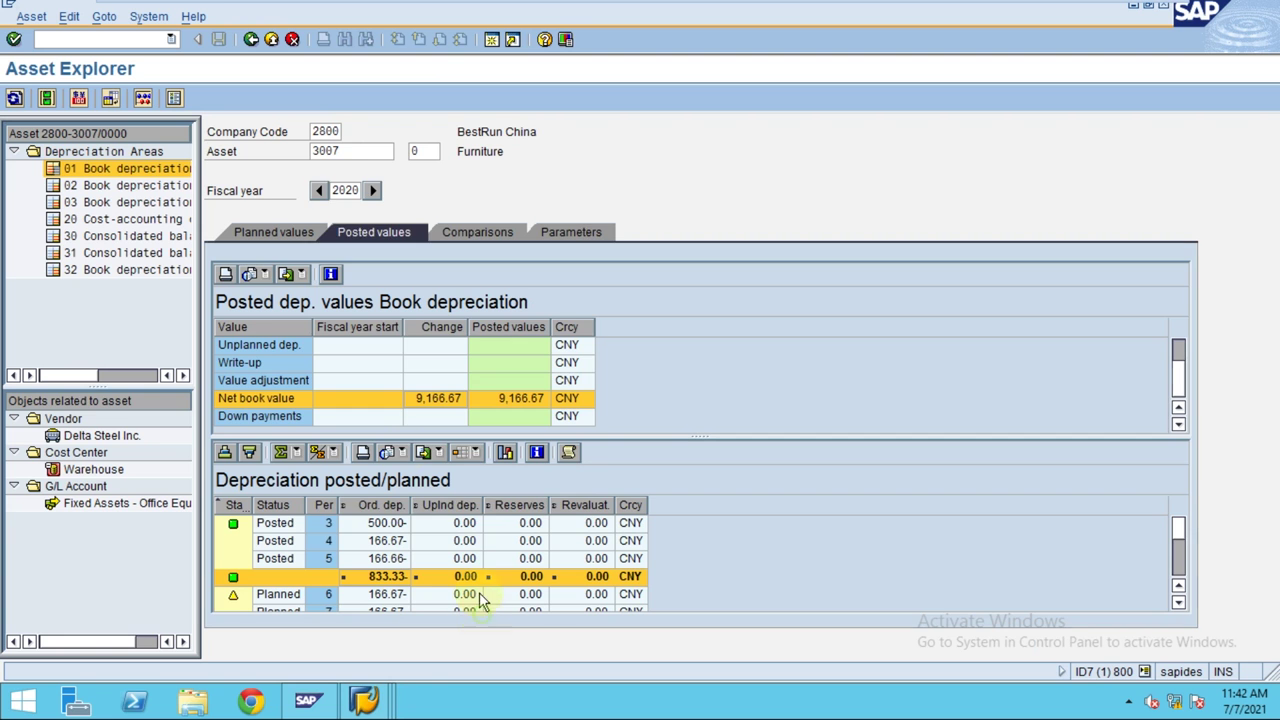
left_click(46, 98)
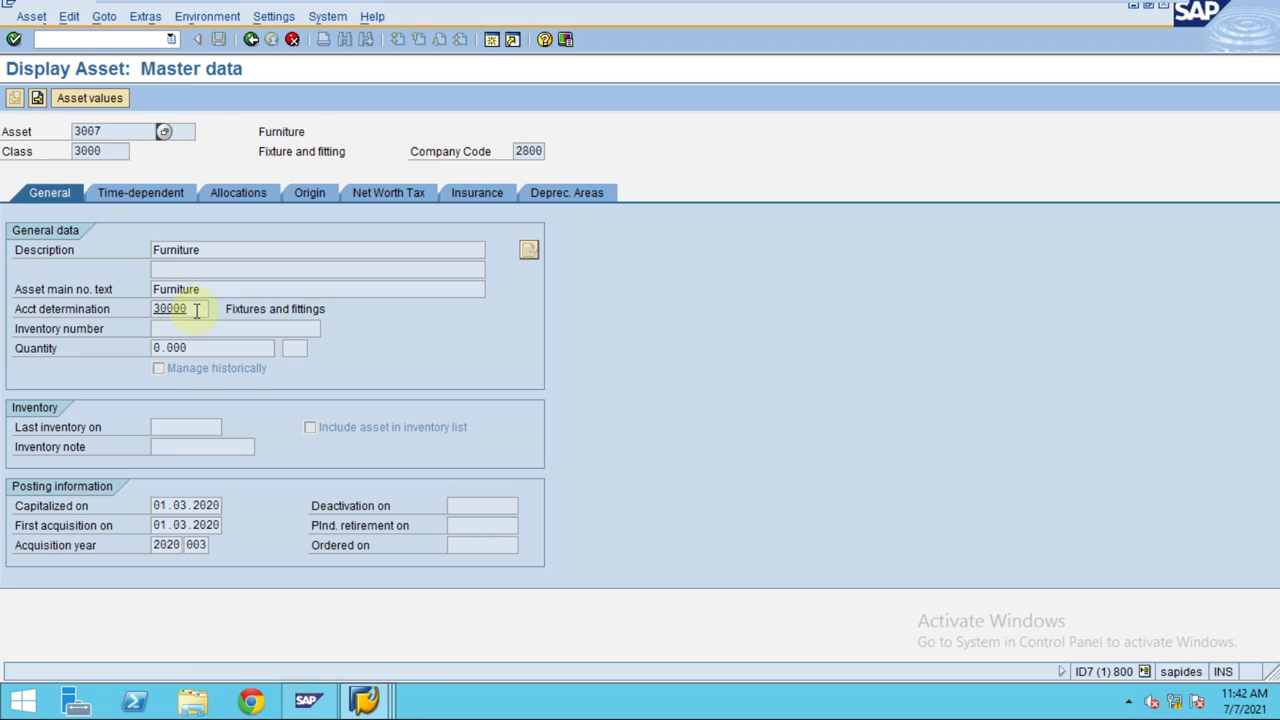
left_click_drag(192, 309, 148, 309)
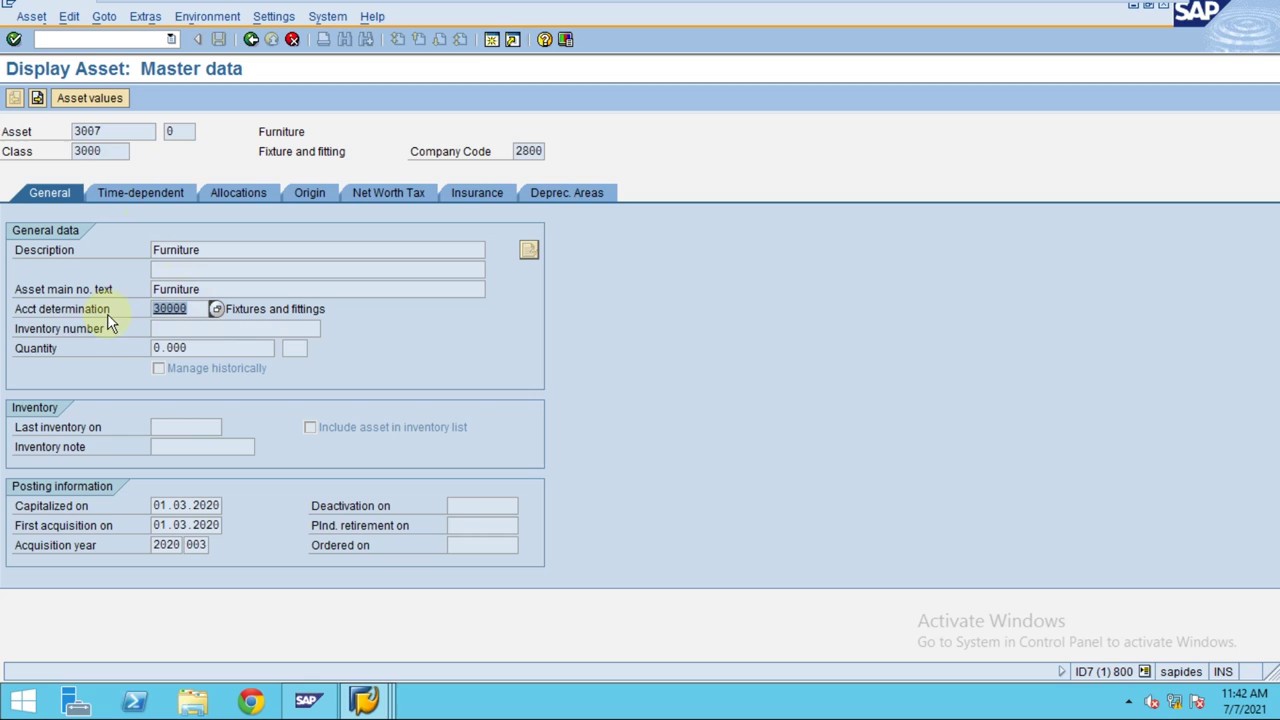
left_click(183, 310)
left_click(251, 40)
Step: Open the balance sheet accounts of account determination 30000 and examine the clearing account for revenue from asset sale
mouse_move(363, 700)
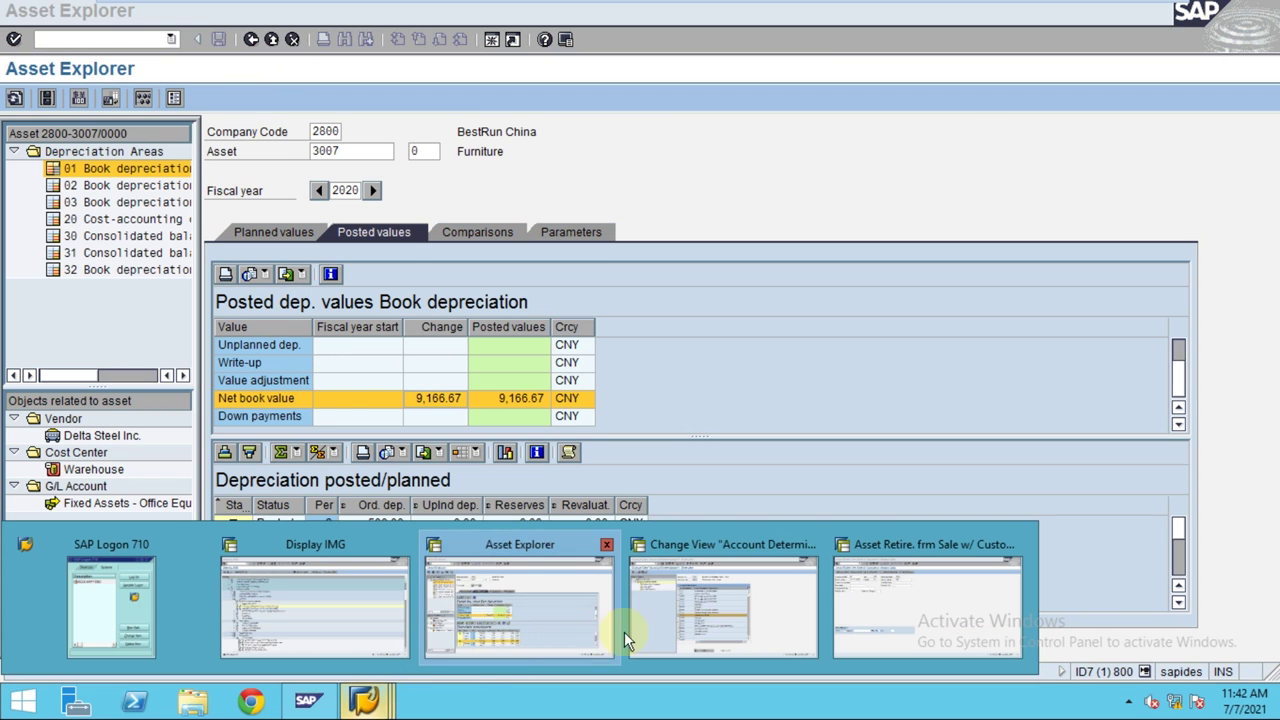
left_click(760, 620)
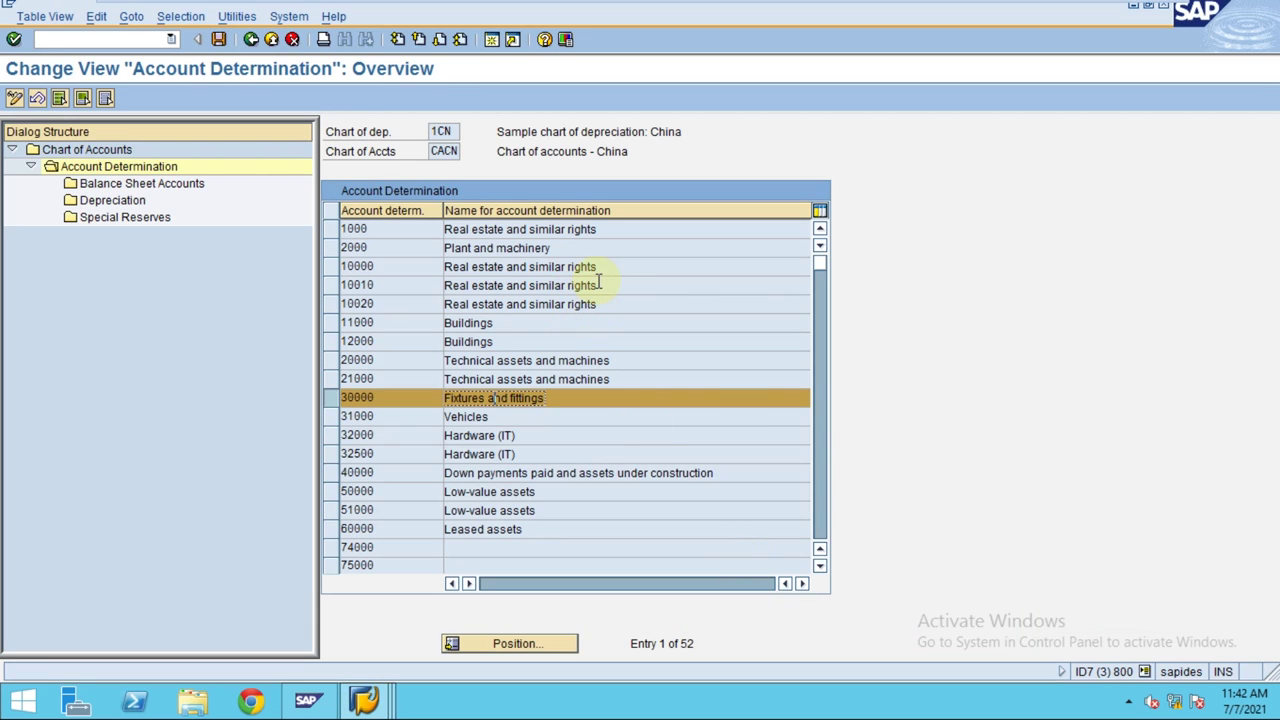
left_click(331, 398)
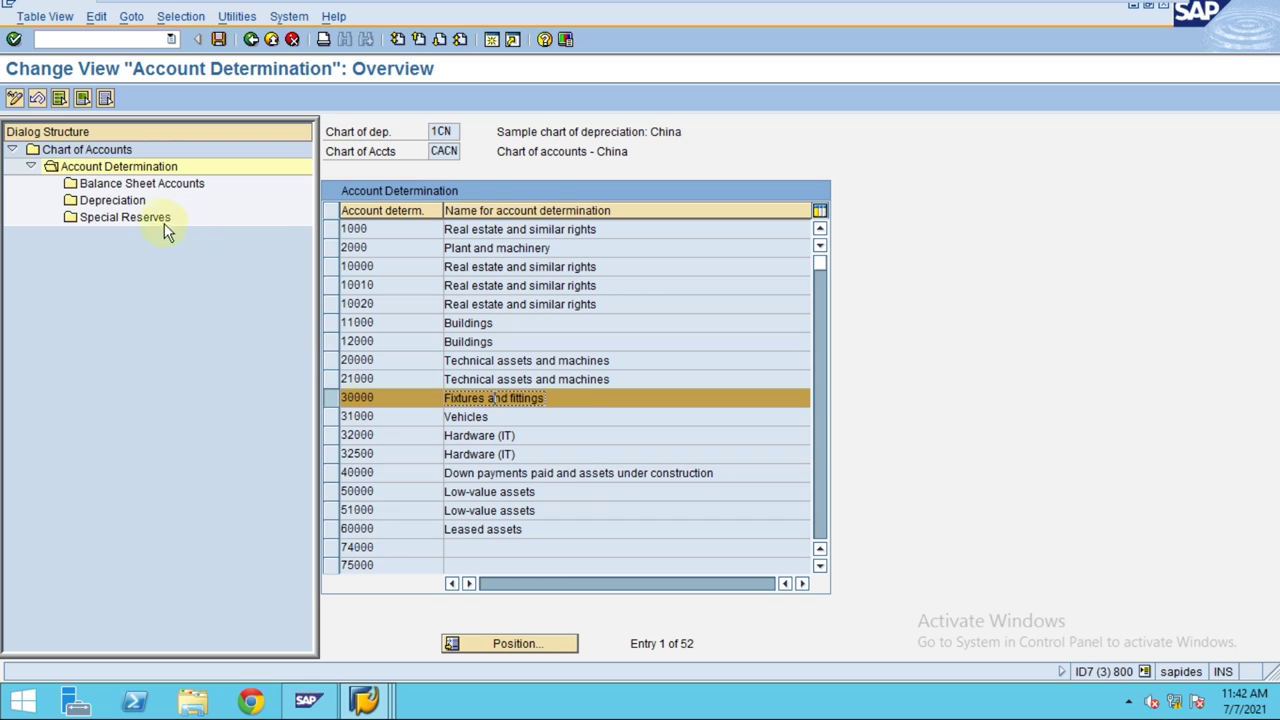
double_click(128, 185)
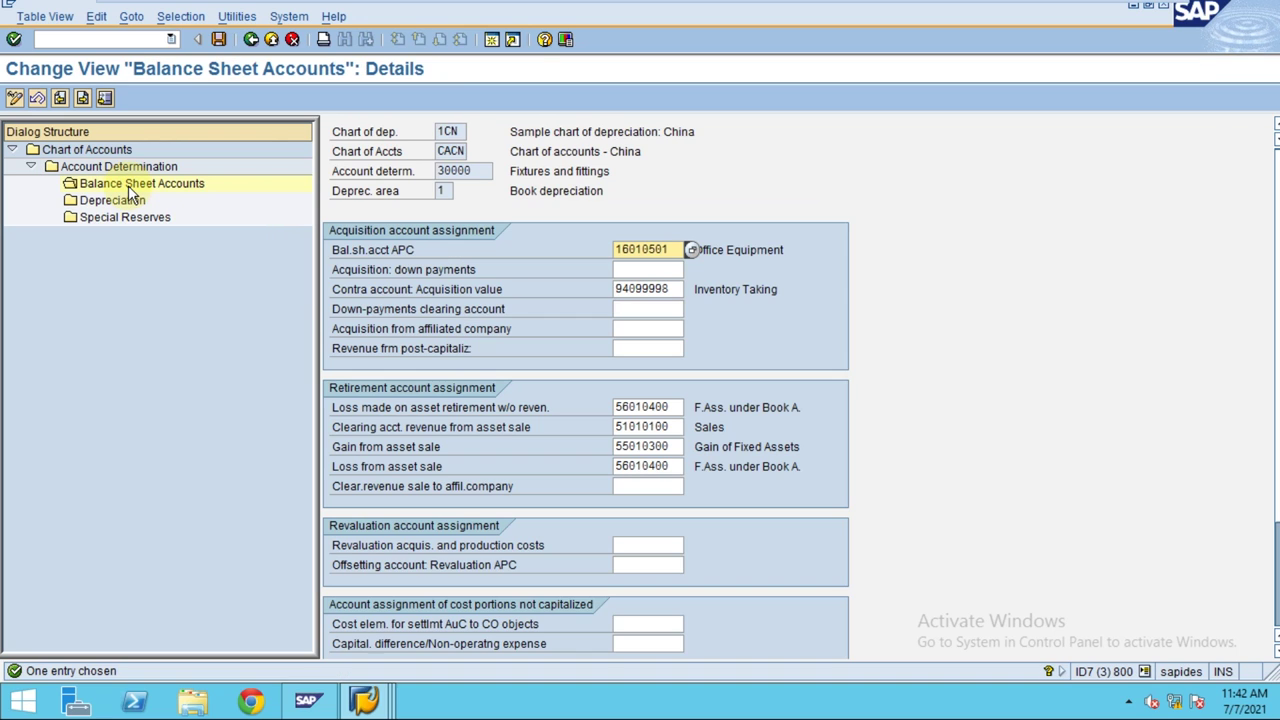
left_click(678, 427)
left_click_drag(678, 427, 612, 428)
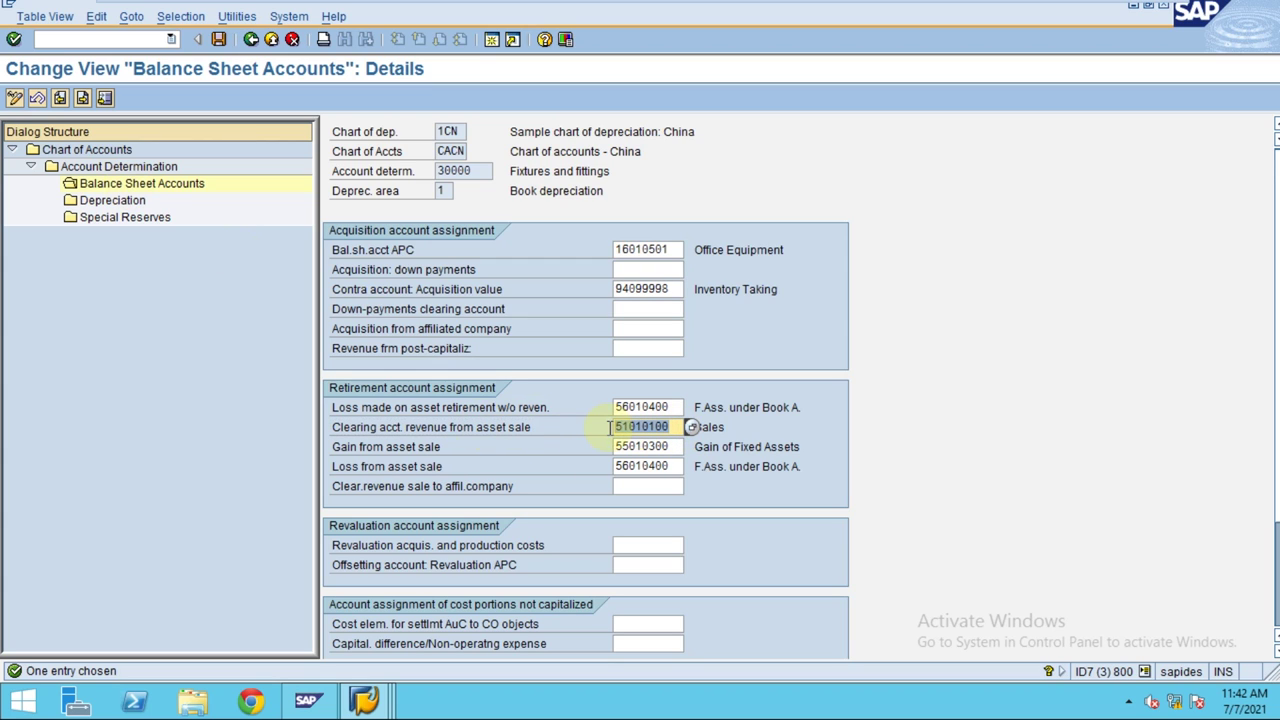
left_click(710, 428)
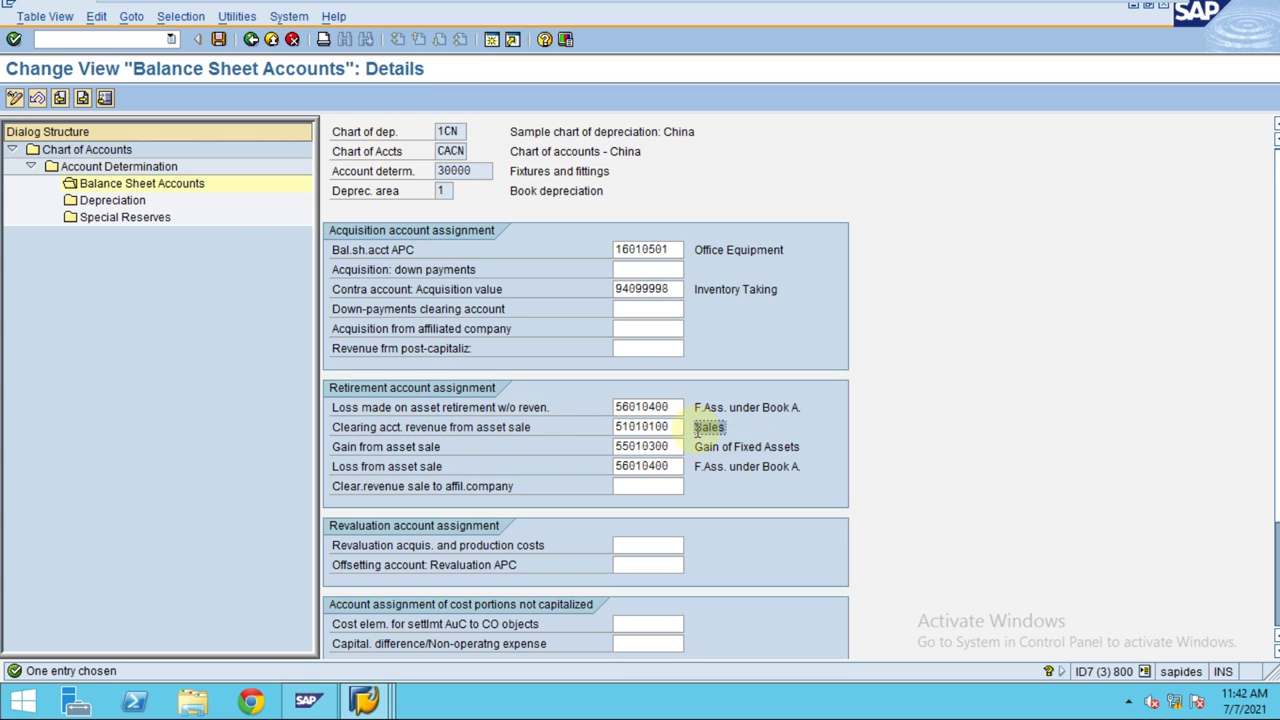
left_click_drag(682, 427, 606, 432)
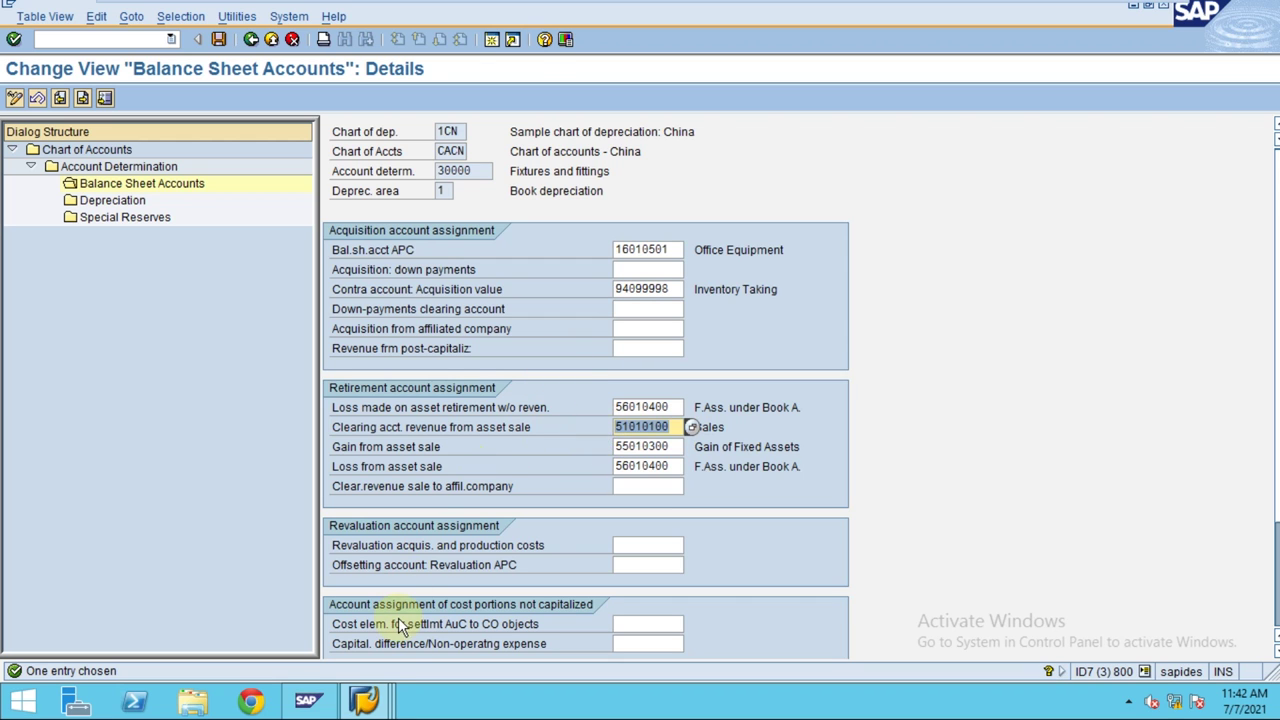
Step: Switch to the Asset Explorer session and examine the planned ordinary depreciation of asset 3007 for period 6
left_click(376, 708)
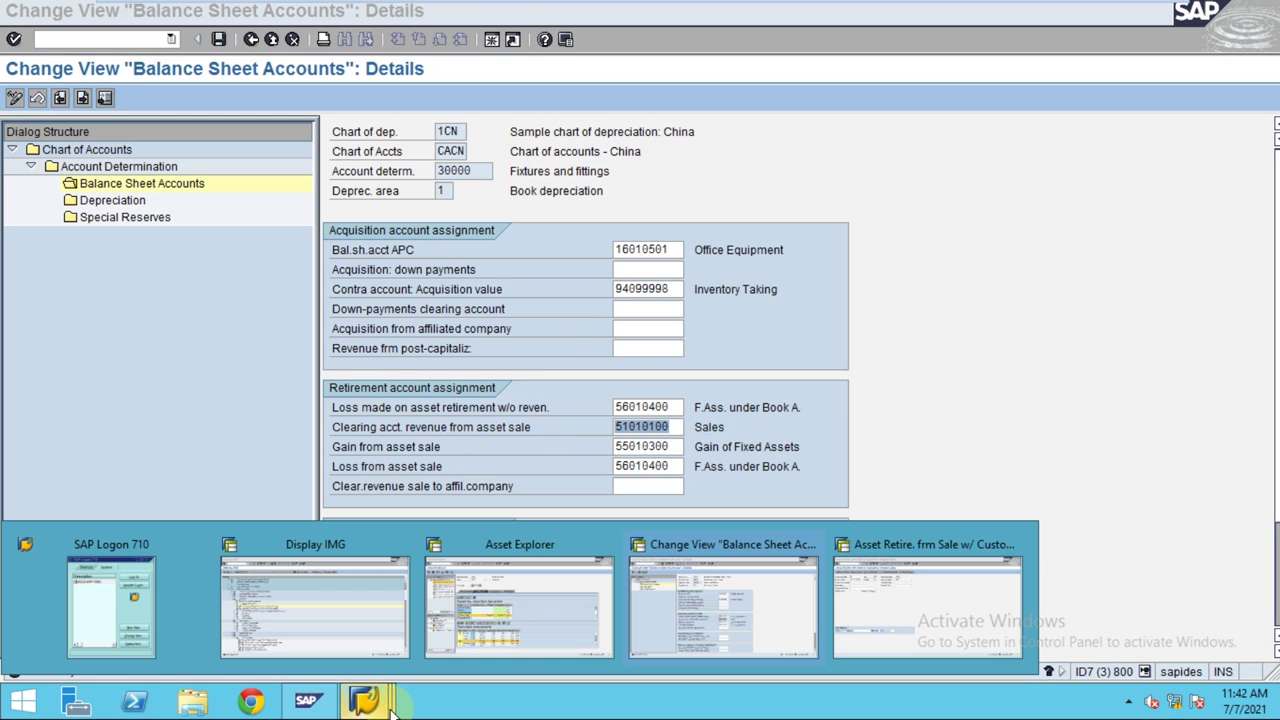
left_click(559, 618)
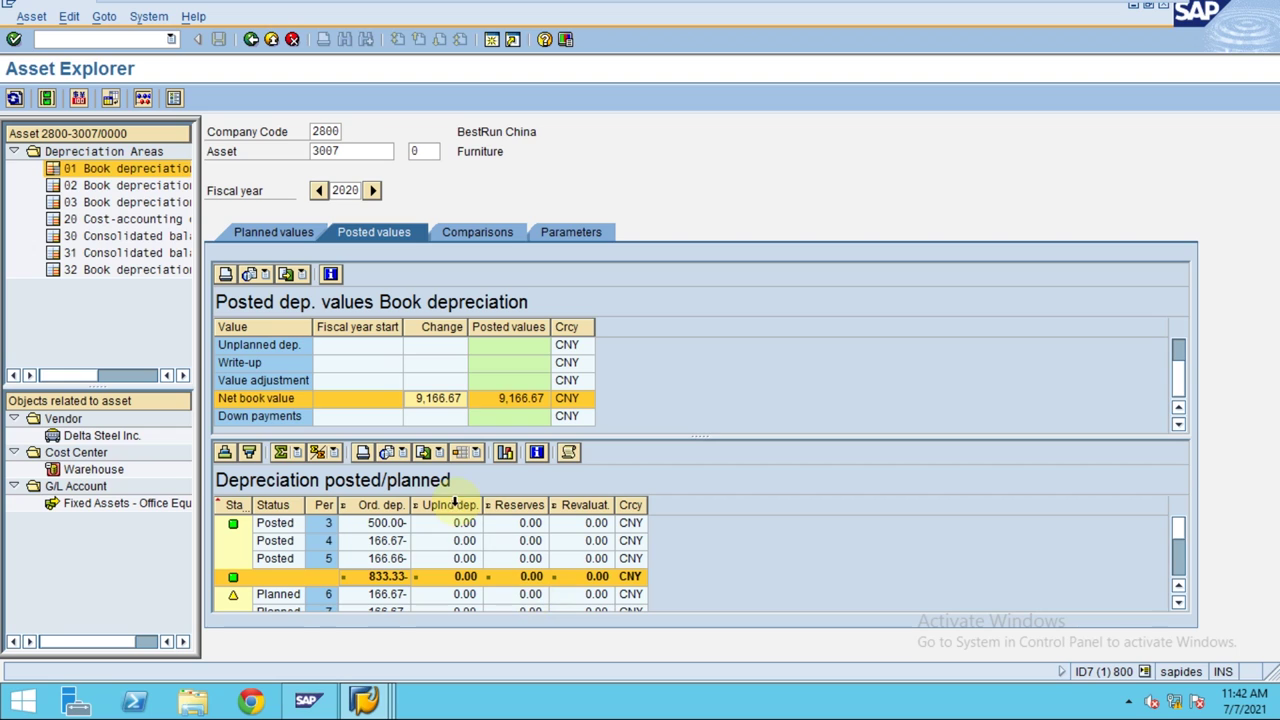
left_click(321, 594)
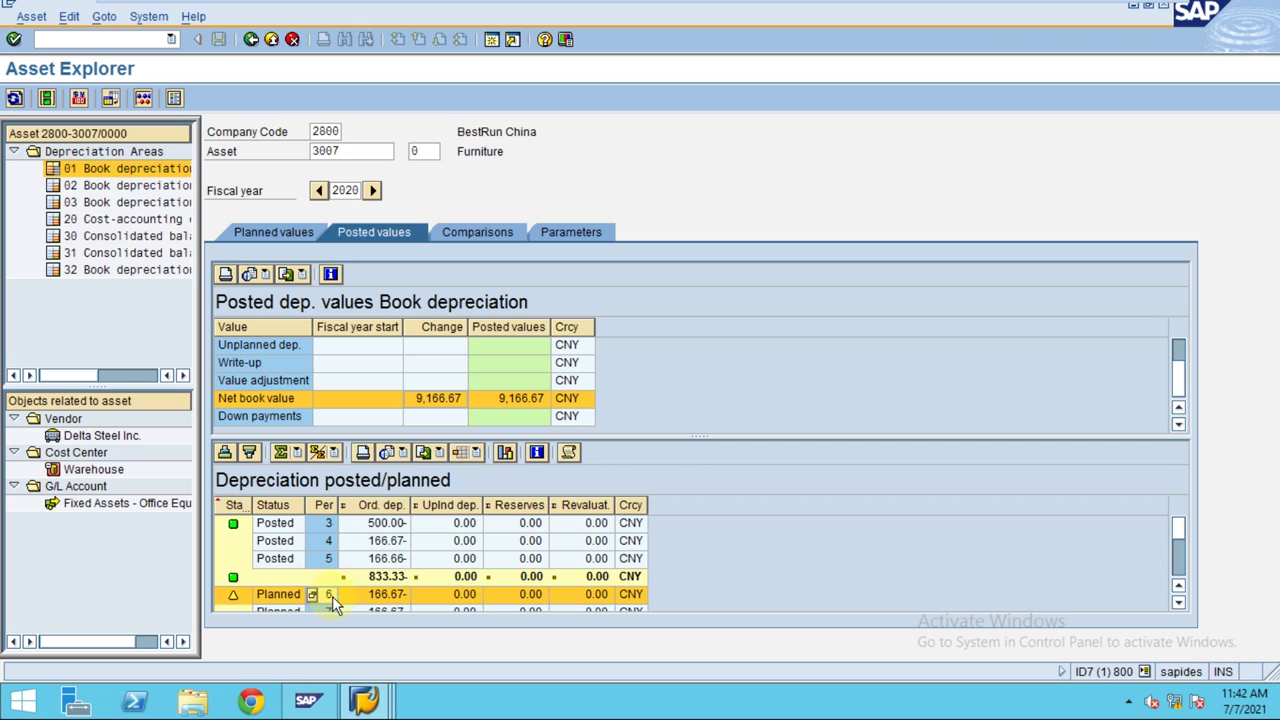
left_click(373, 596)
Step: Exit the open asset retirement entry without saving and restart F-92 - With Customer
left_click(364, 700)
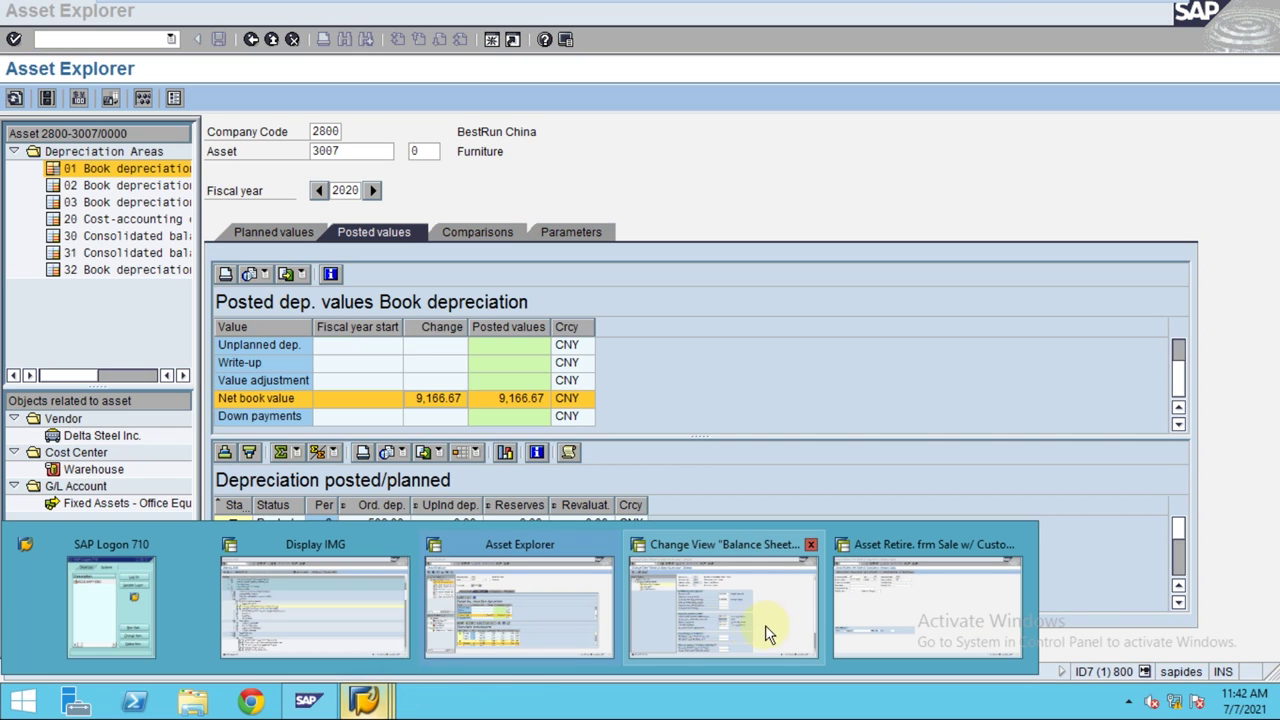
left_click(905, 620)
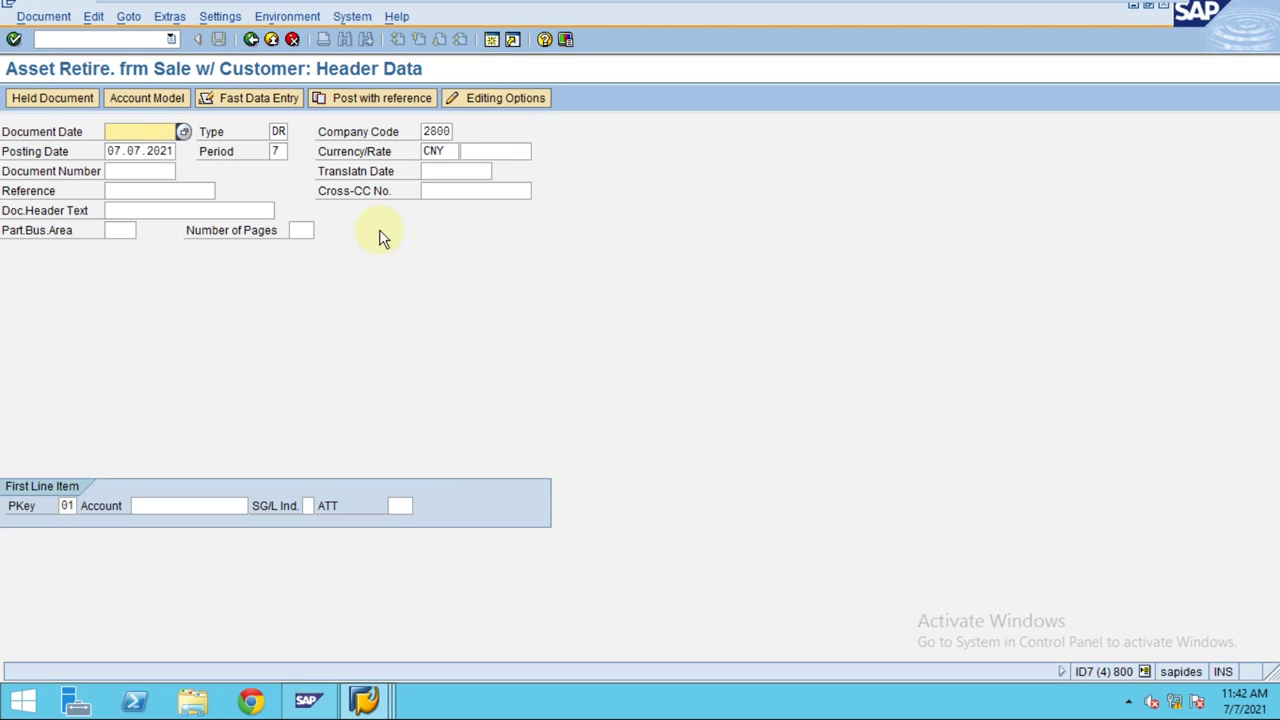
left_click(251, 39)
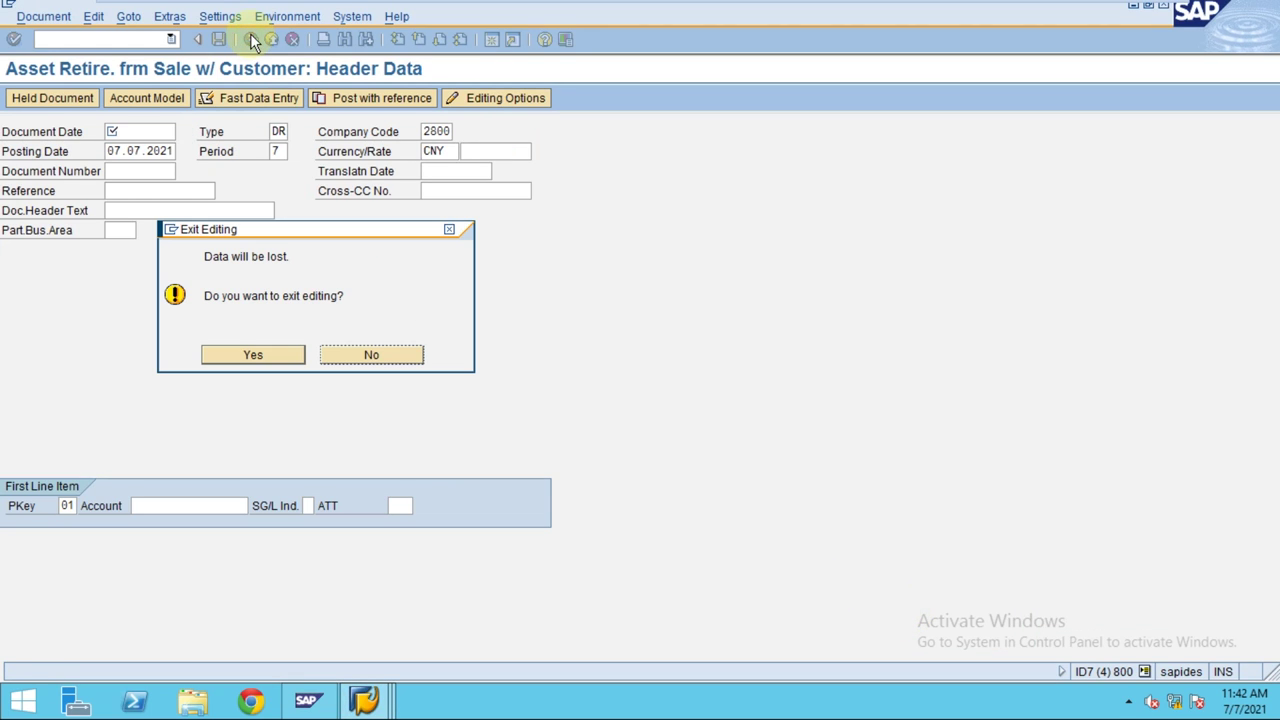
left_click(253, 357)
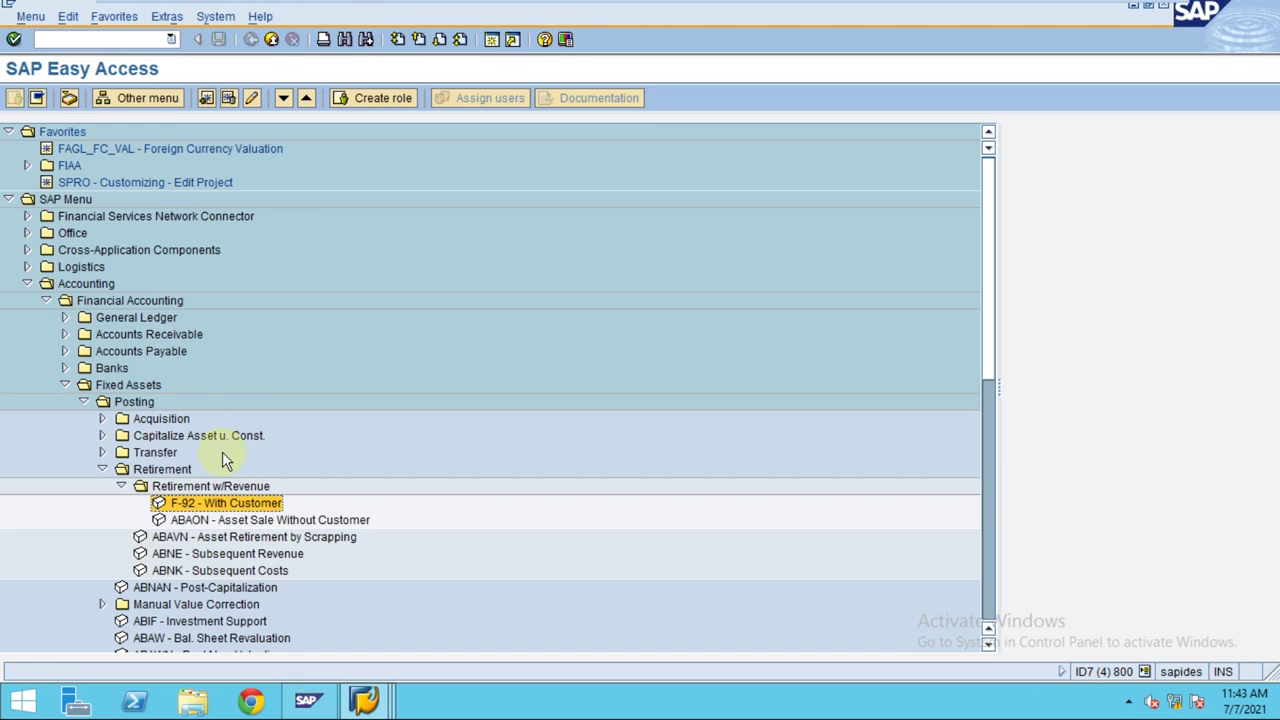
double_click(203, 505)
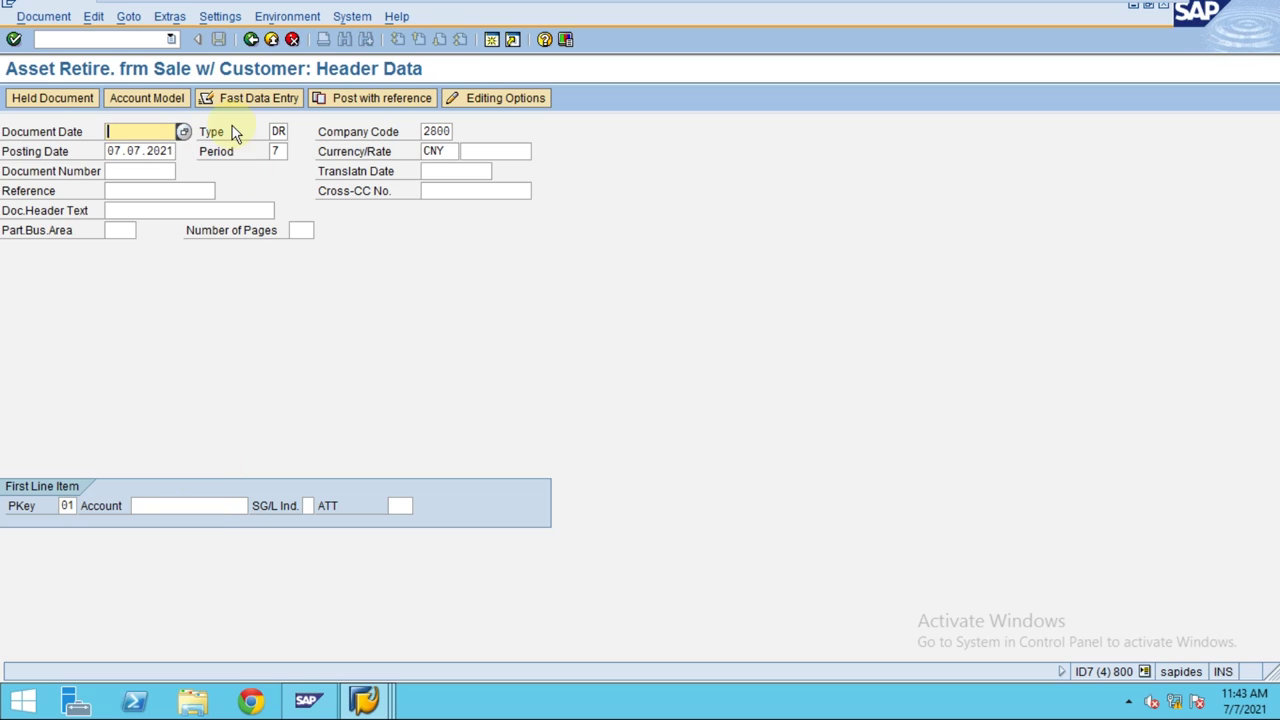
Step: Set the document date and posting date to 15062020 and enter "retire" as the reference
type("15062020")
key("Tab")
key("Tab")
key("Tab")
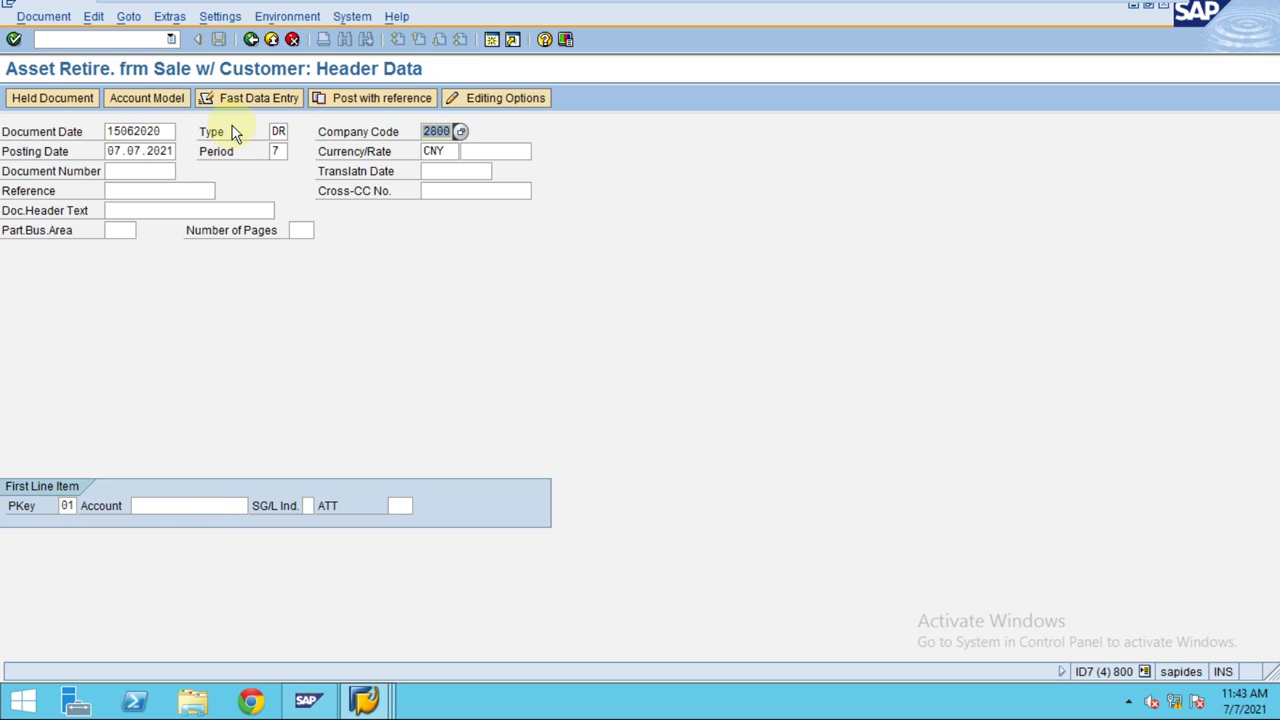
type("15062020")
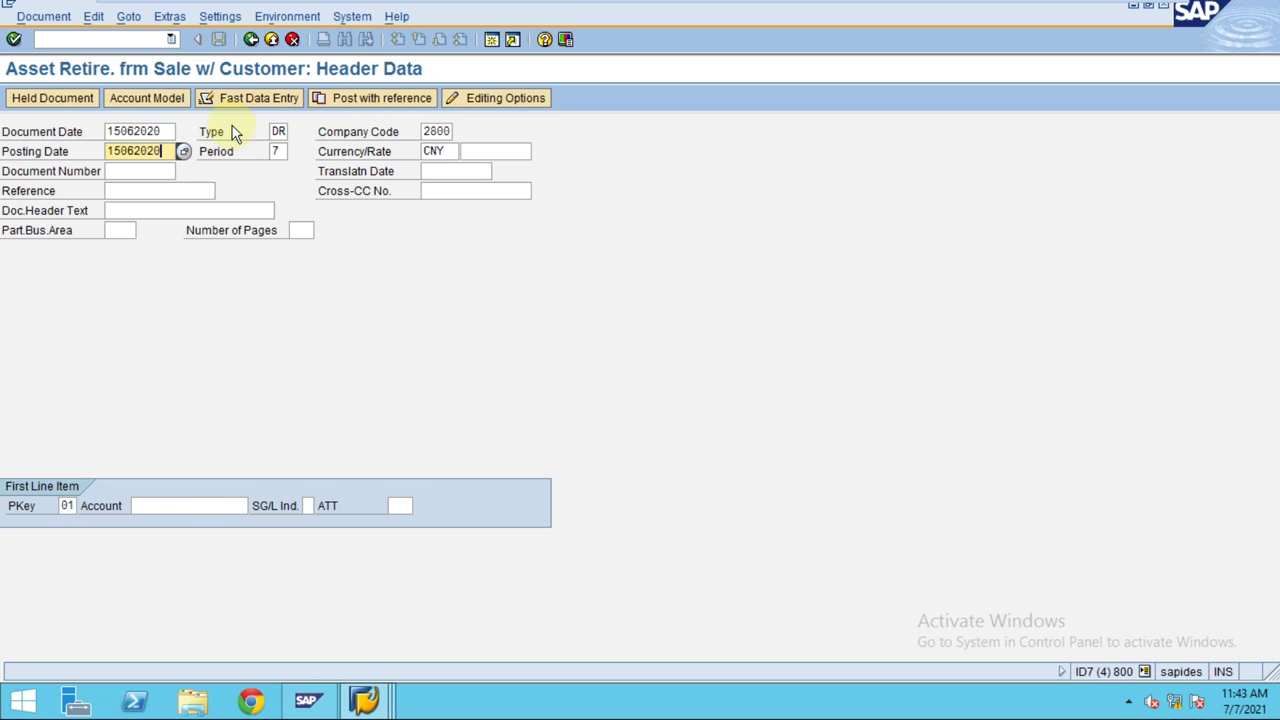
left_click(134, 195)
type("retire")
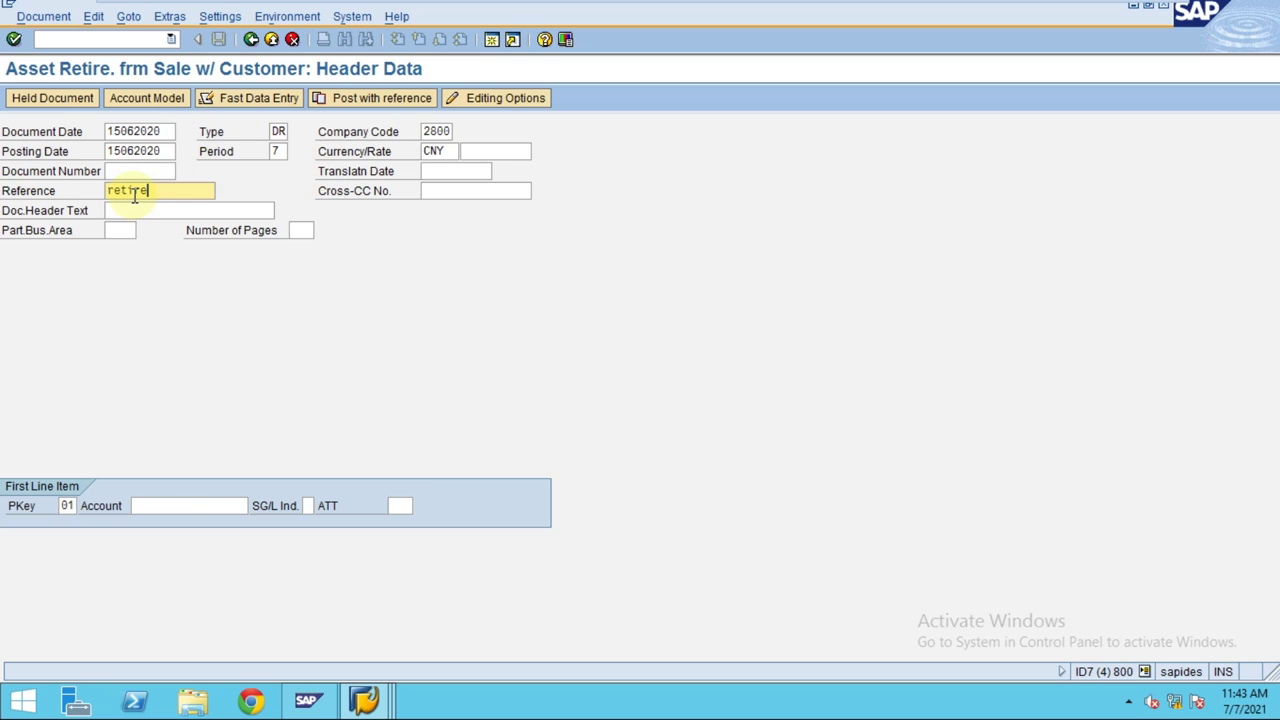
Step: Look up company code 2800's customers, choose 陕西公司 in 西安 as the first line item's account and proceed to its invoice item
left_click(171, 506)
left_click(256, 505)
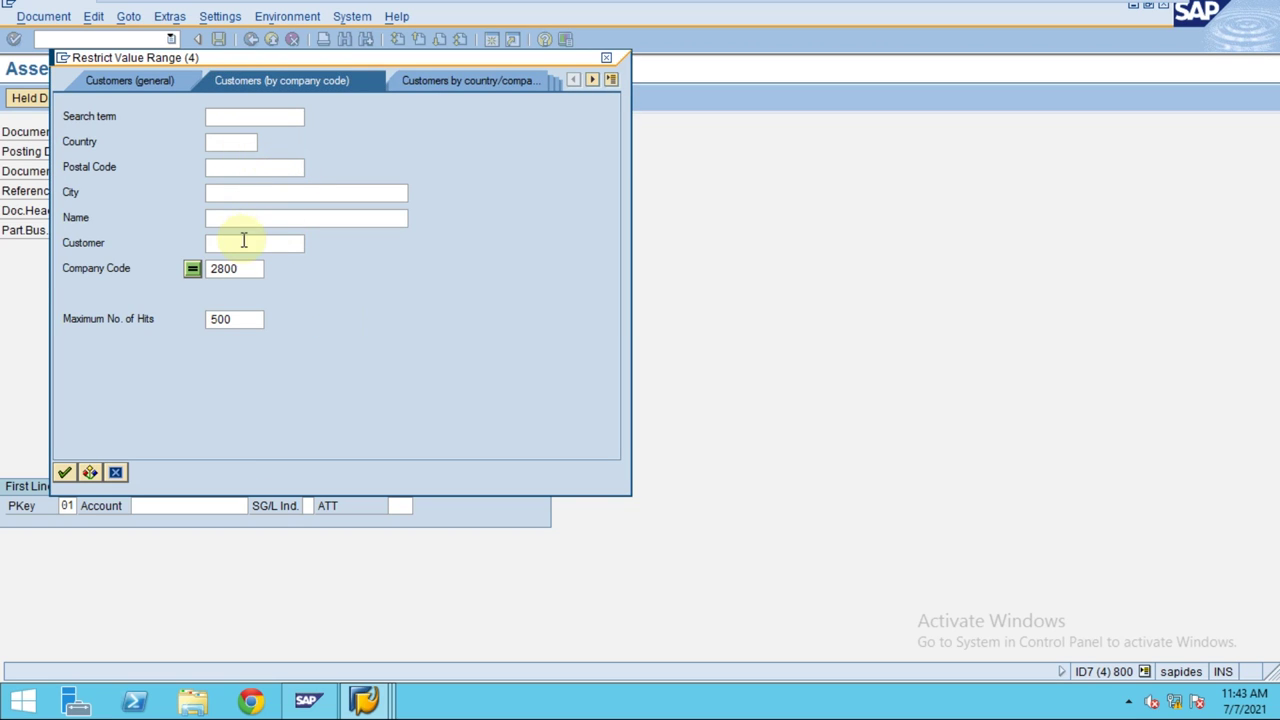
key("Return")
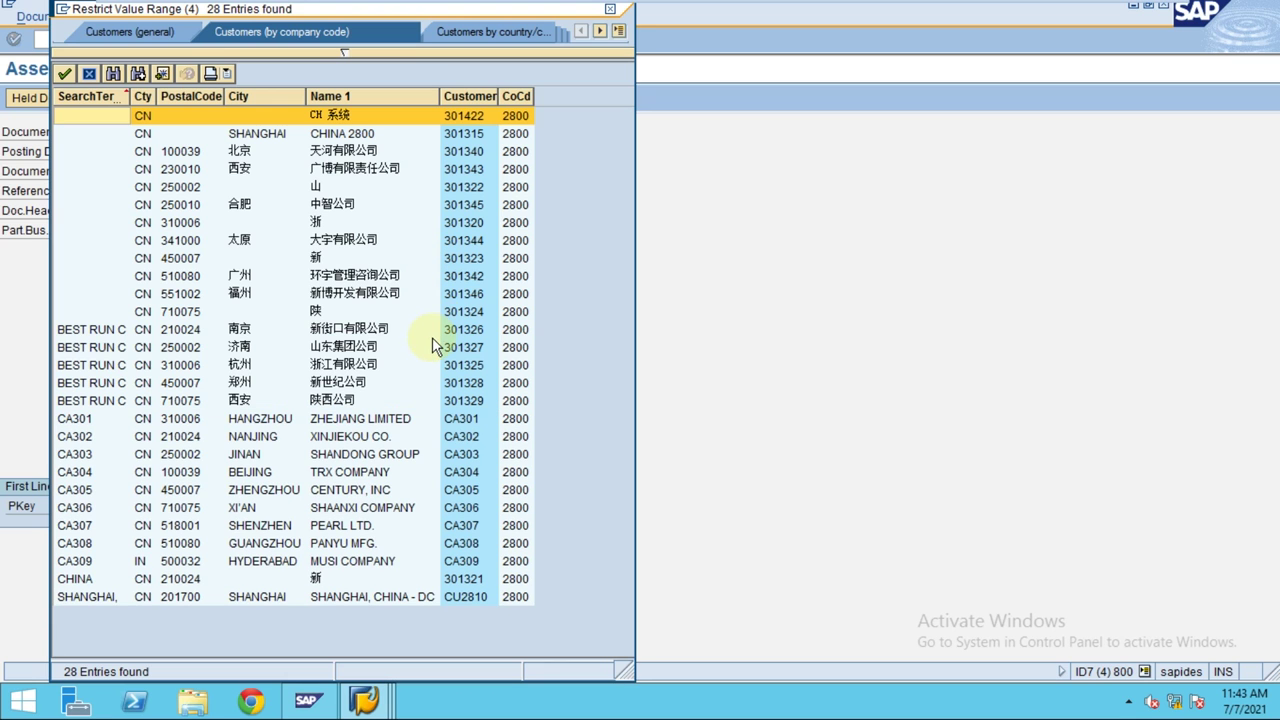
left_click(346, 400)
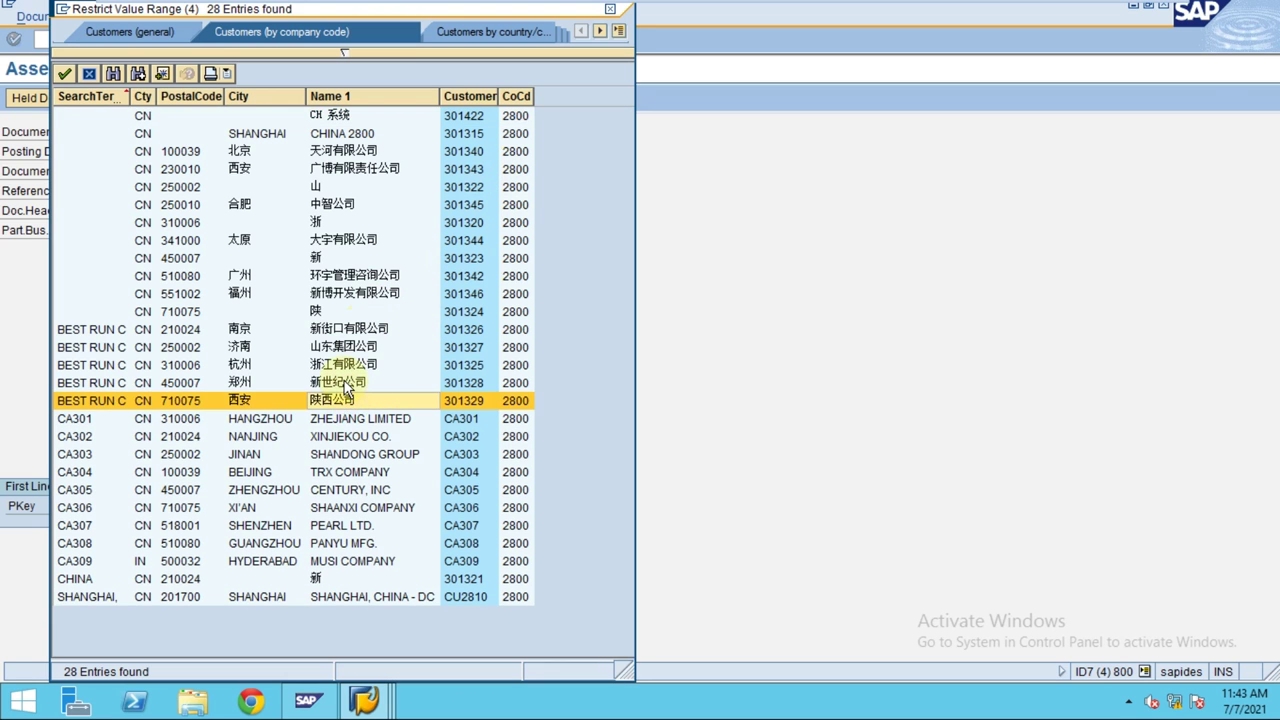
left_click(468, 401)
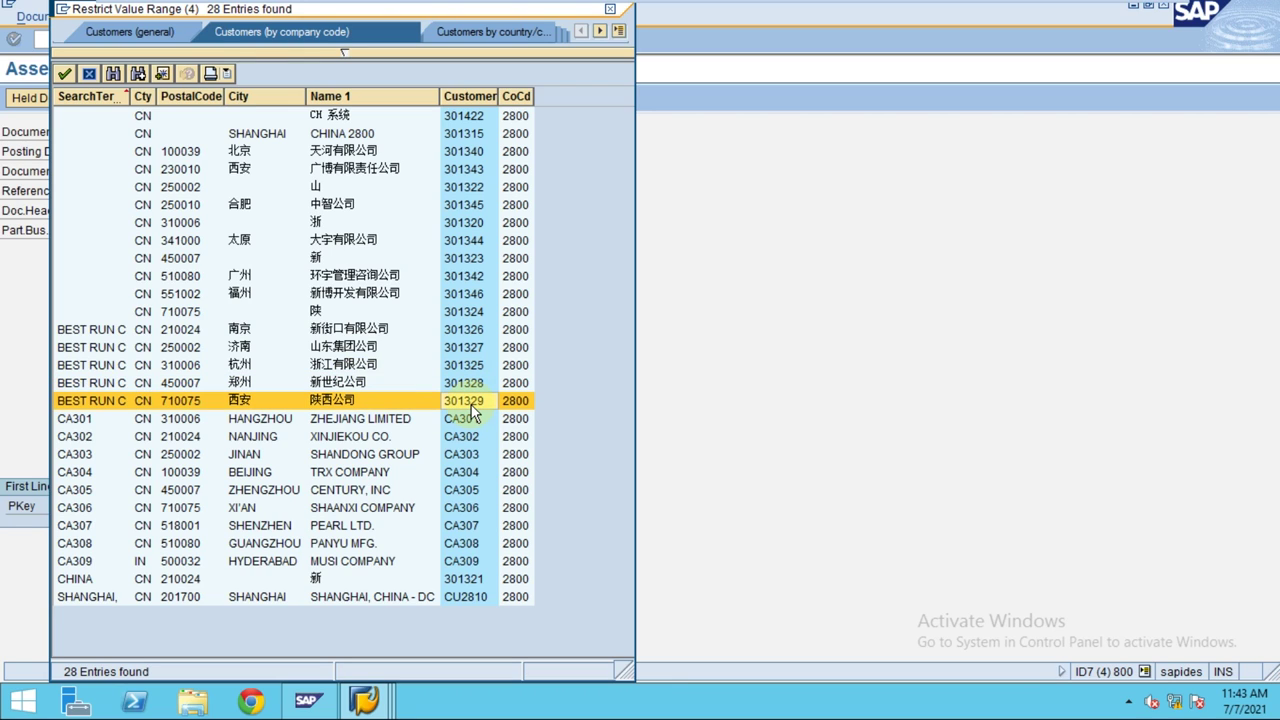
double_click(471, 405)
key("Return")
key("Return")
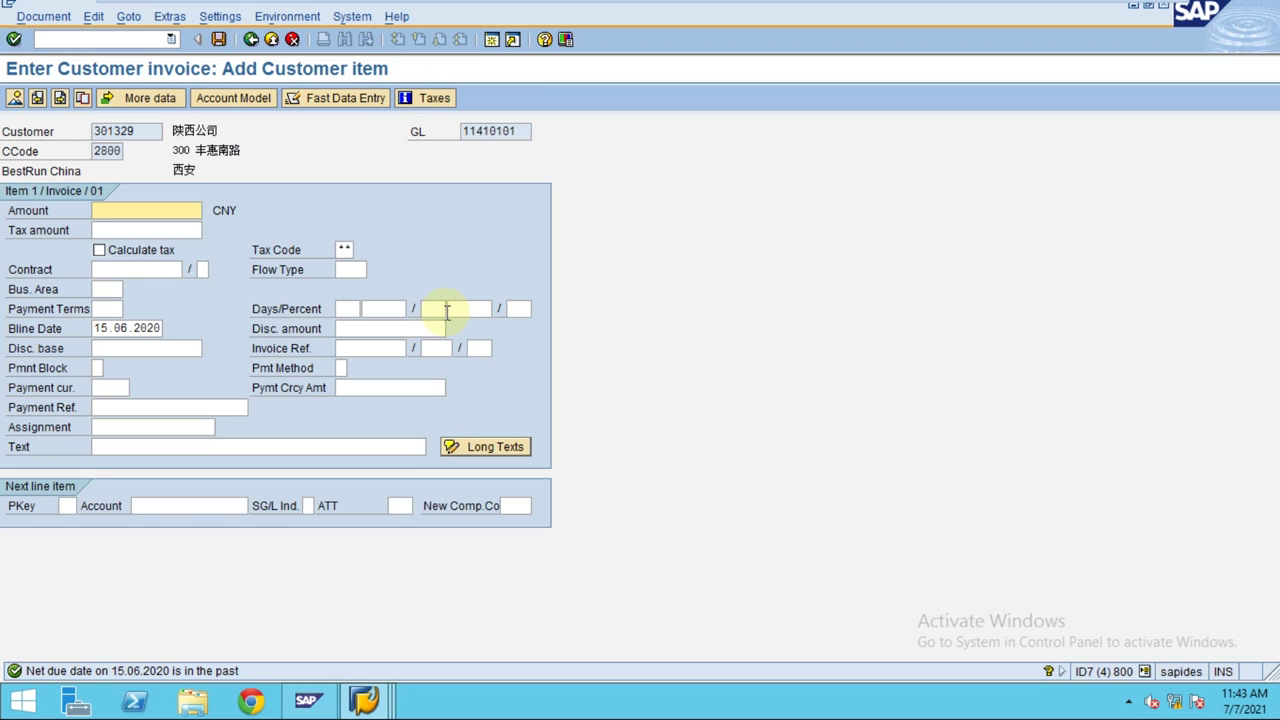
Step: Enter 9000 CNY as the customer item's amount and posting key 50 for the next line item
type("9000")
left_click(70, 505)
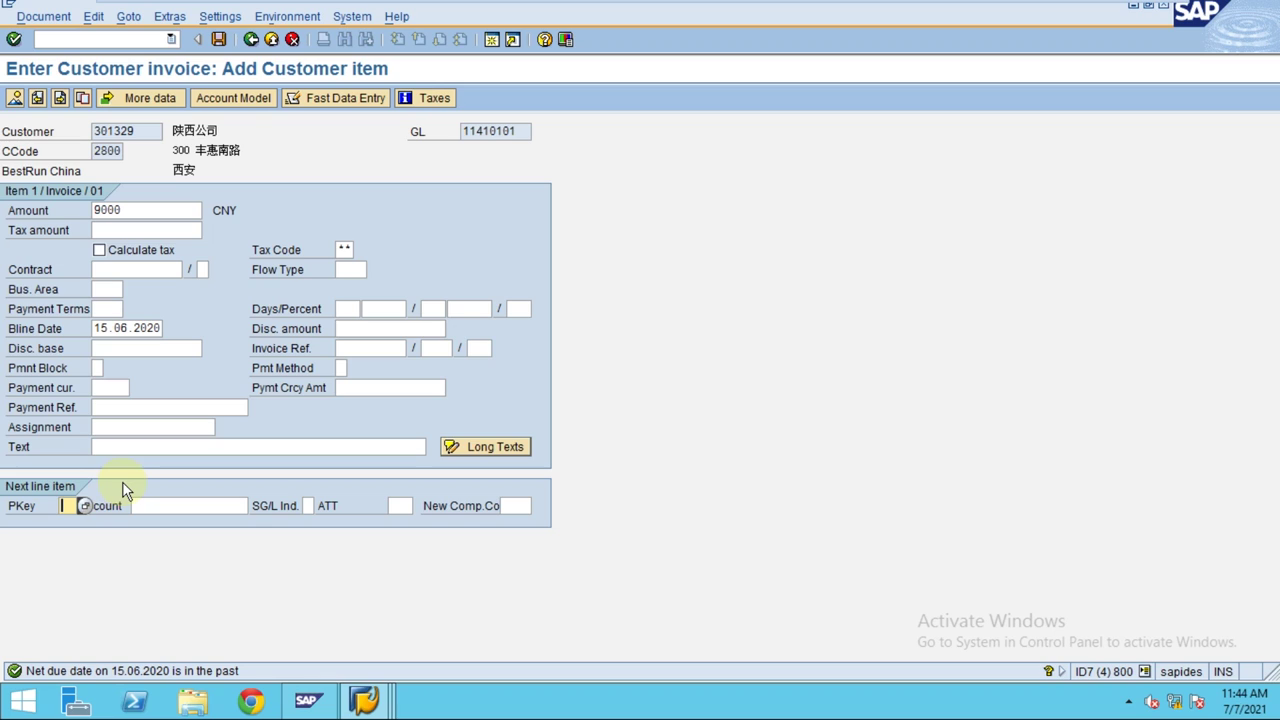
type("50")
left_click(170, 506)
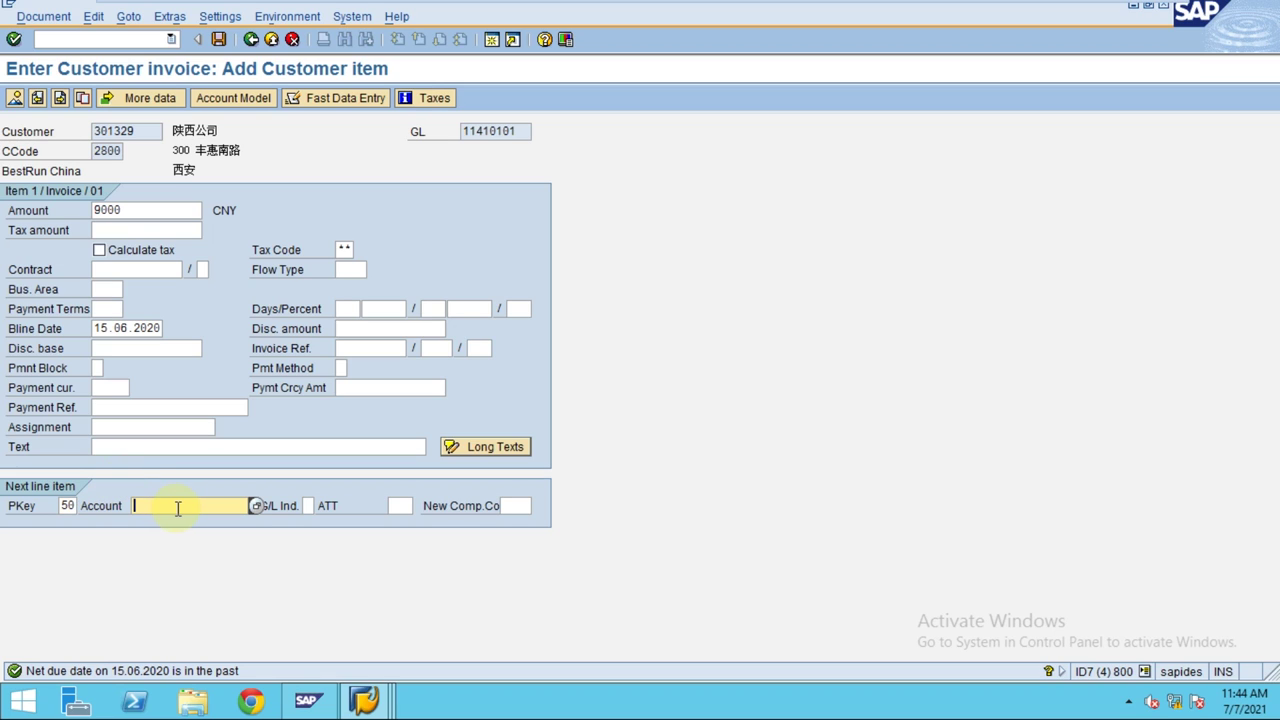
type("4028")
left_click_drag(204, 506, 134, 505)
key("BackSpace")
Step: Copy the clearing account for revenue from asset sale, 51010100, from the Balance Sheet Accounts session into the next line item's account
left_click(151, 503)
left_click(364, 700)
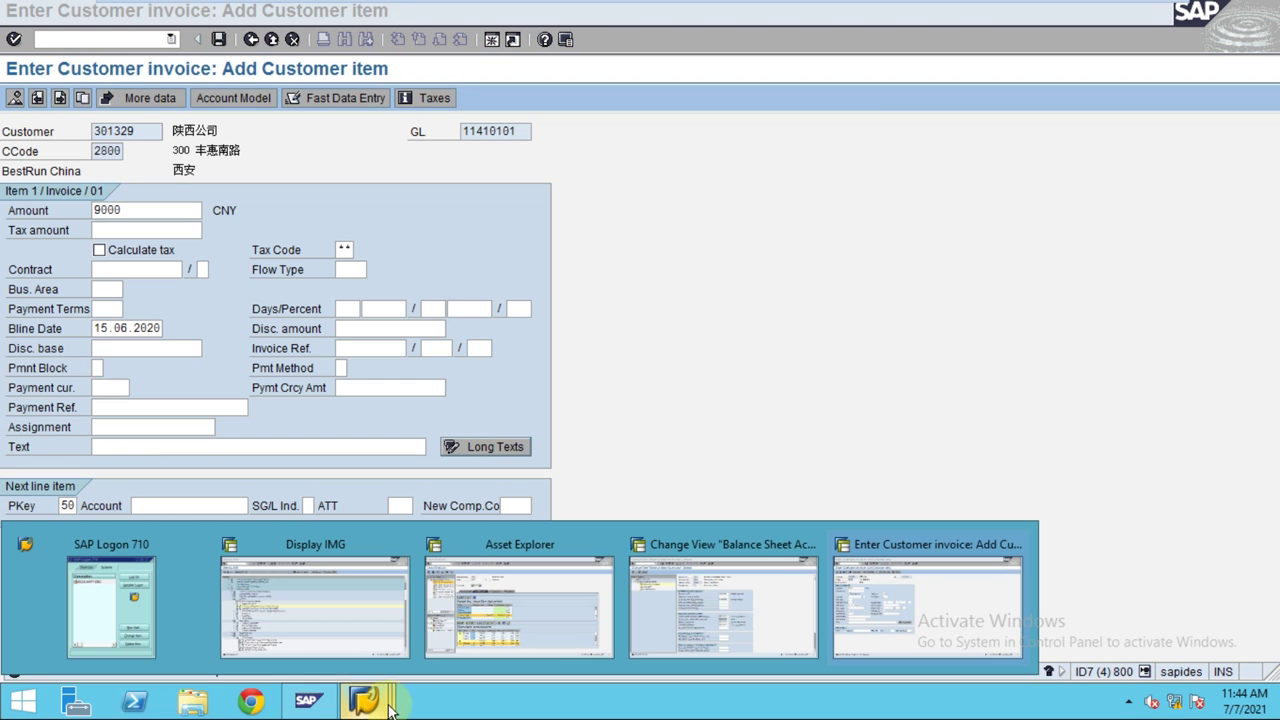
left_click(720, 605)
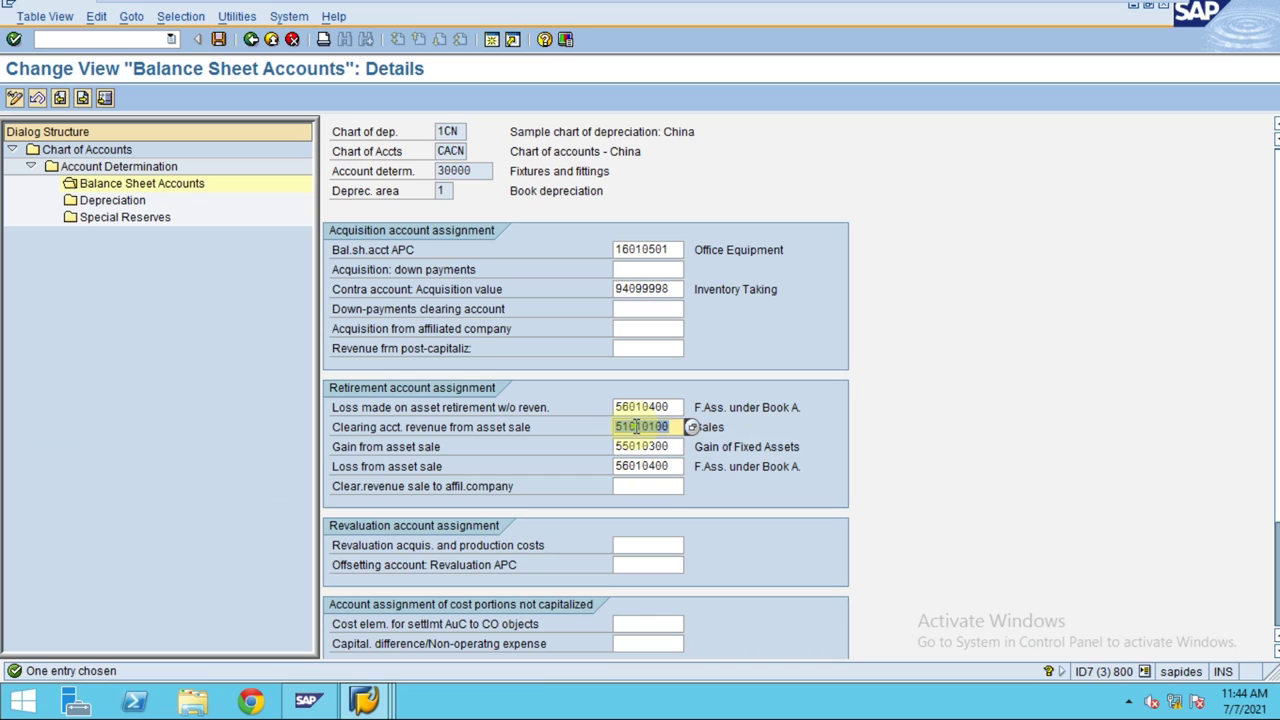
left_click_drag(675, 427, 611, 426)
key("ctrl+c")
left_click(611, 427)
key("alt+Tab")
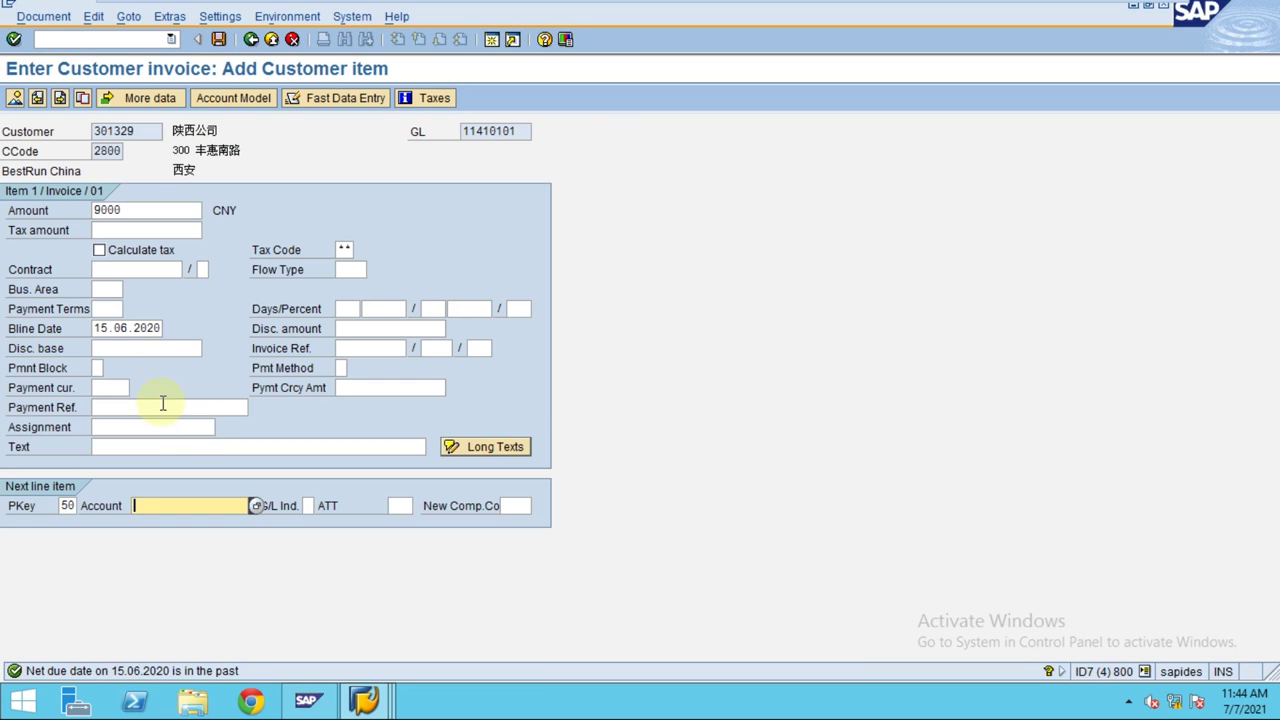
key("ctrl+v")
left_click(398, 506)
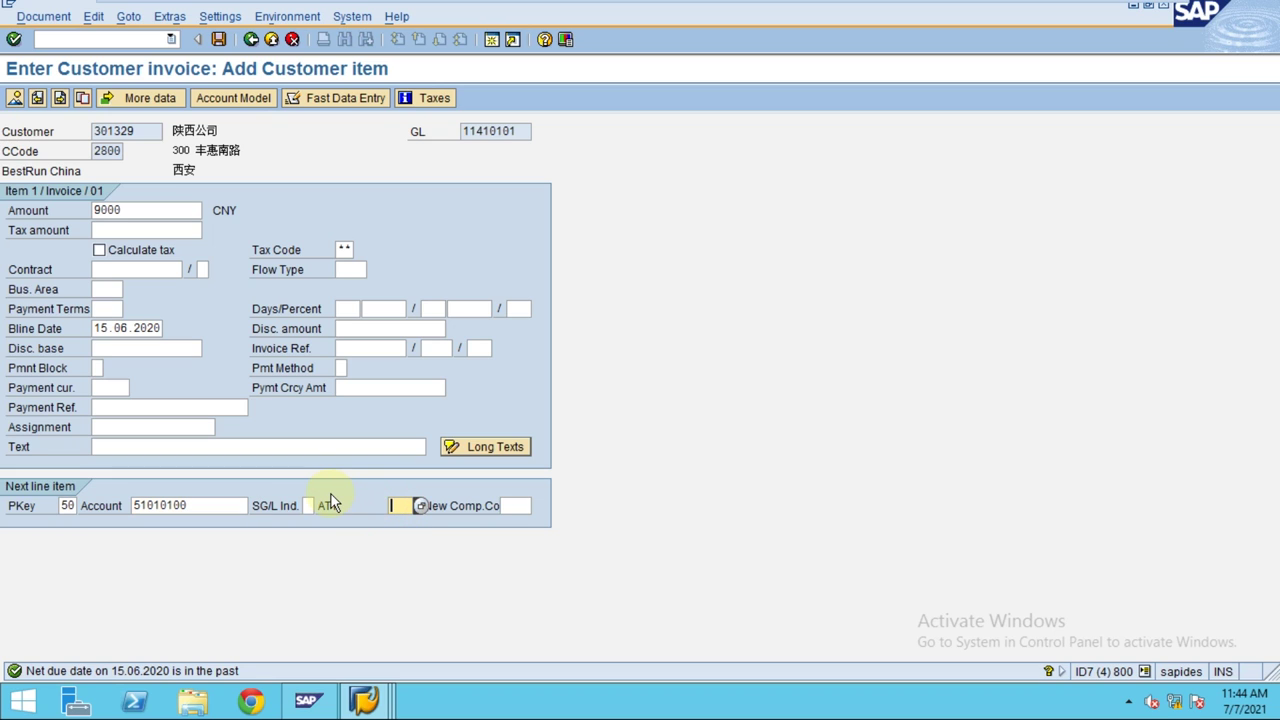
Step: Proceed to the G/L credit item, enter * as its amount and confirm it without a tax code
key("Return")
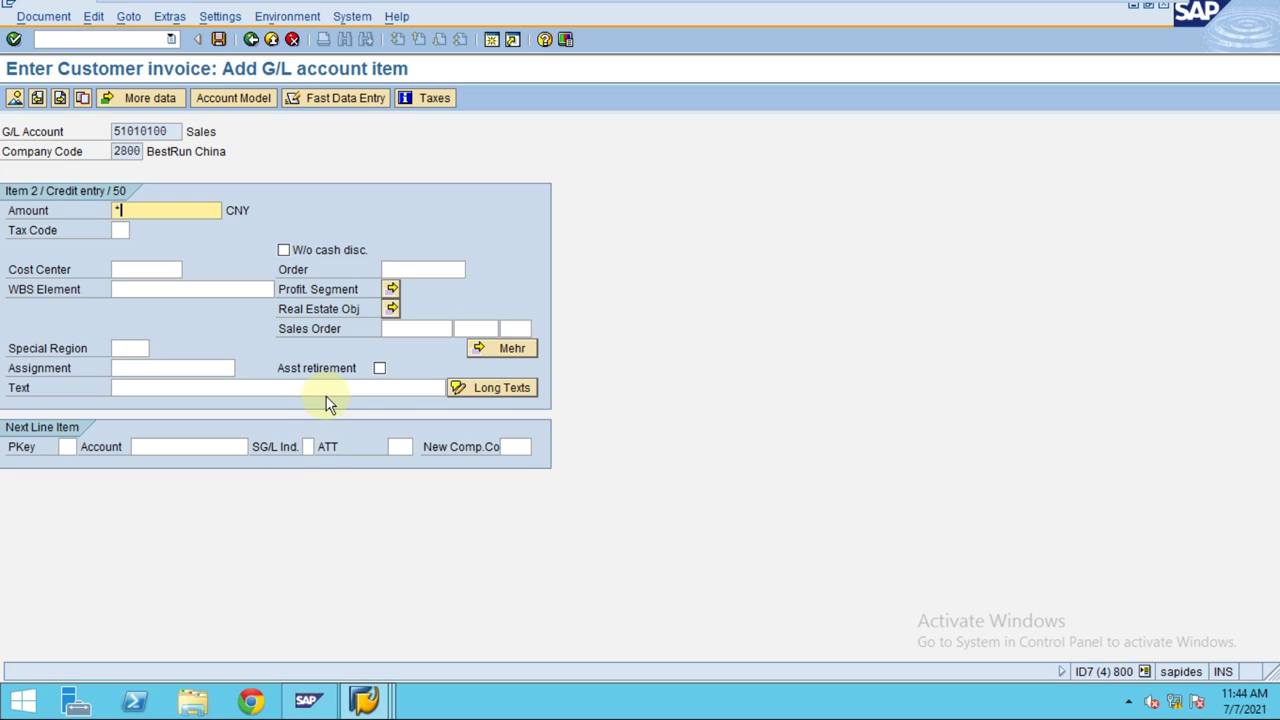
key("Return")
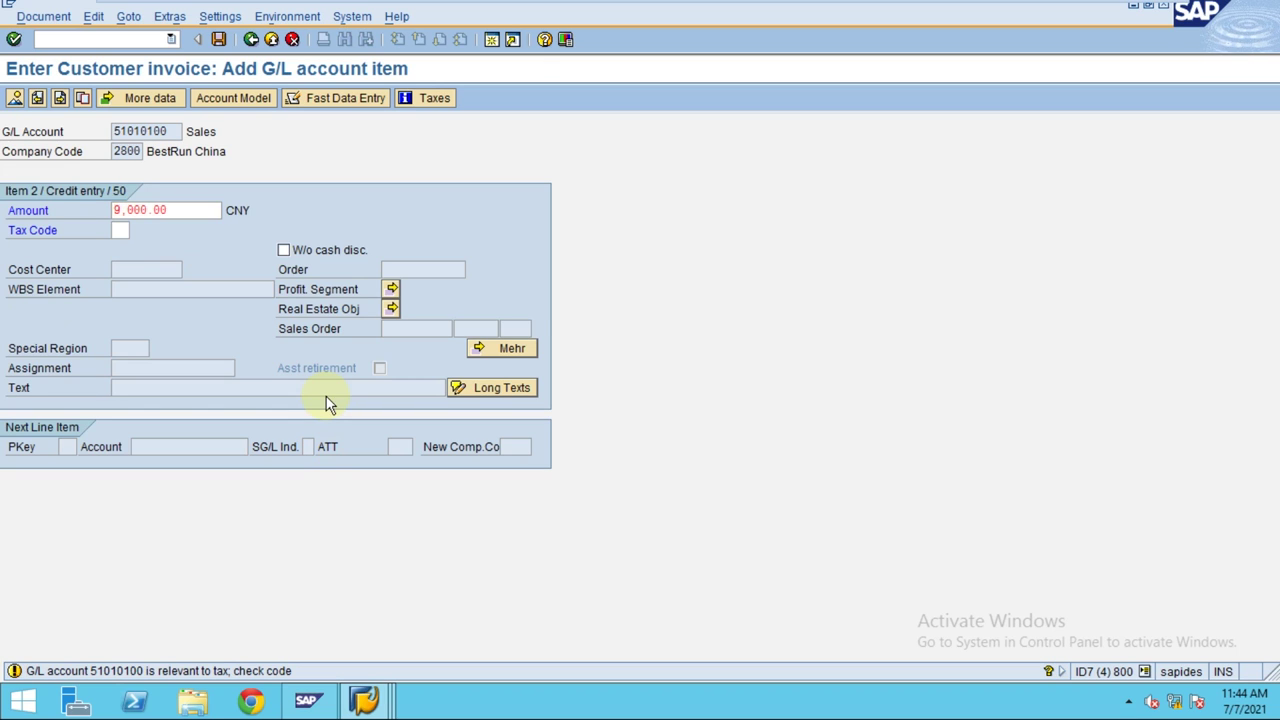
key("Return")
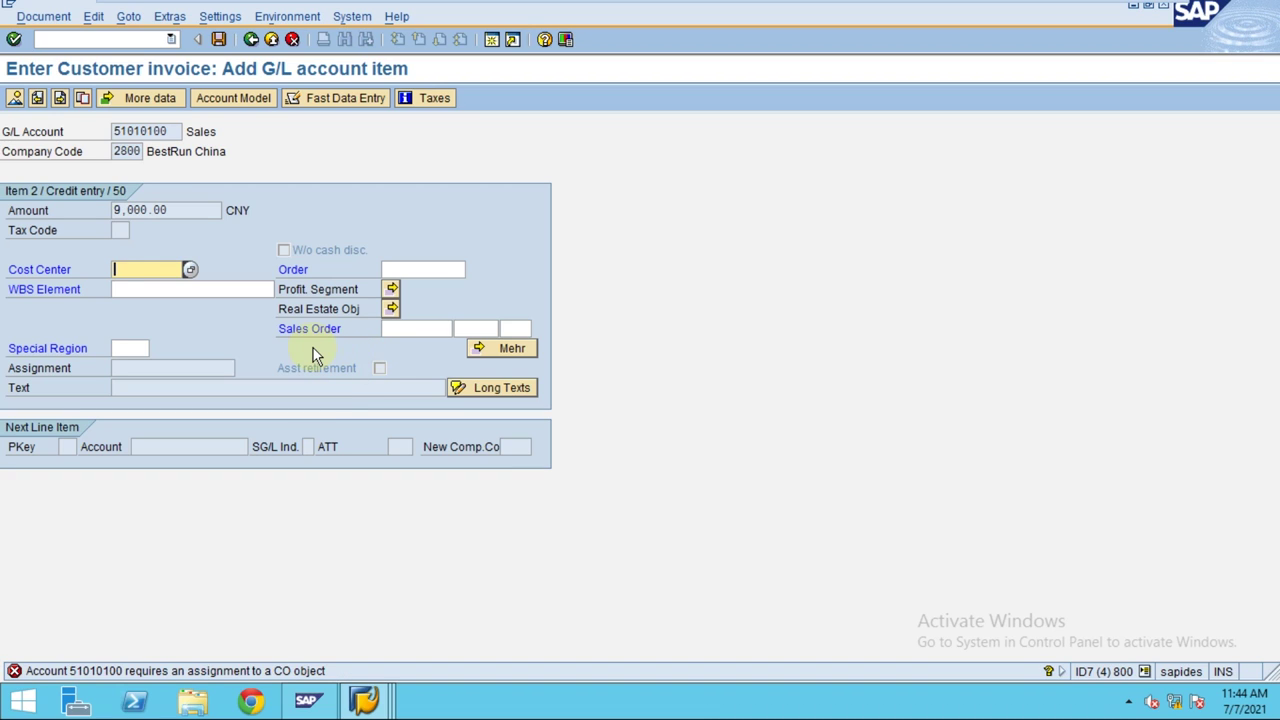
Step: Look up the cost center in asset 3007's time-dependent master data from Asset Explorer, and return to the customer invoice session
key("alt+Tab")
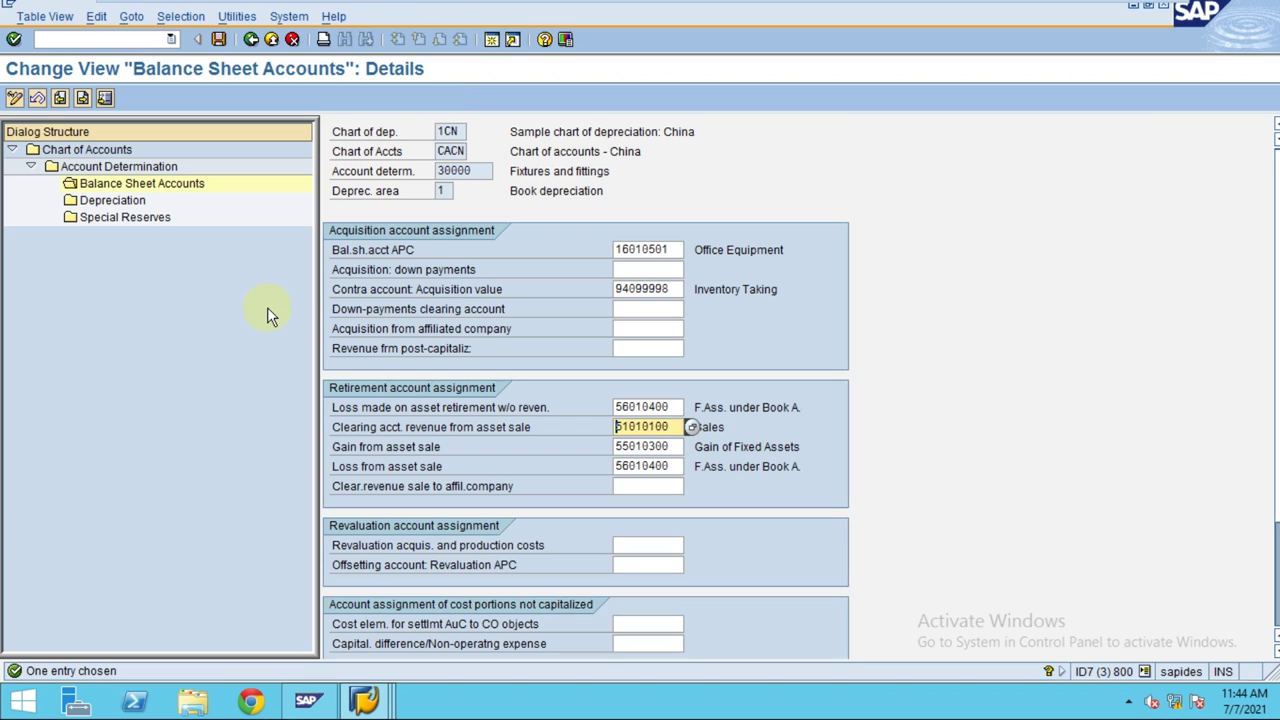
left_click(363, 700)
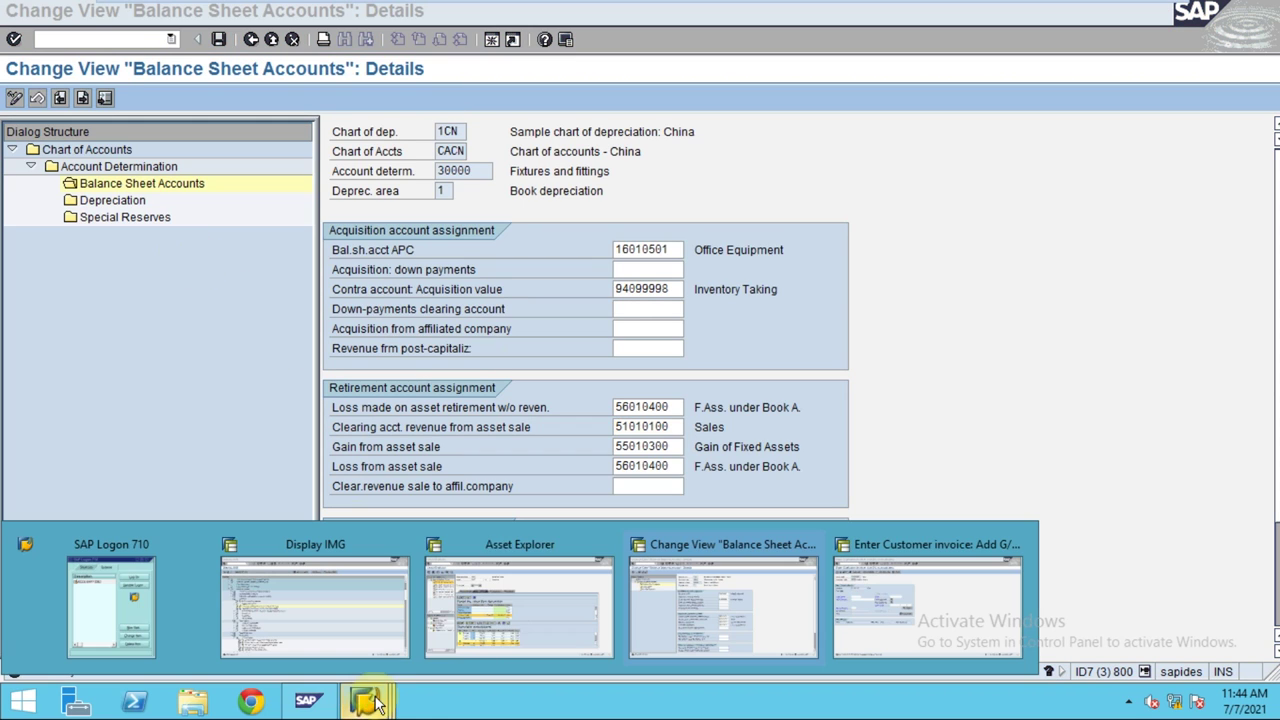
left_click(532, 640)
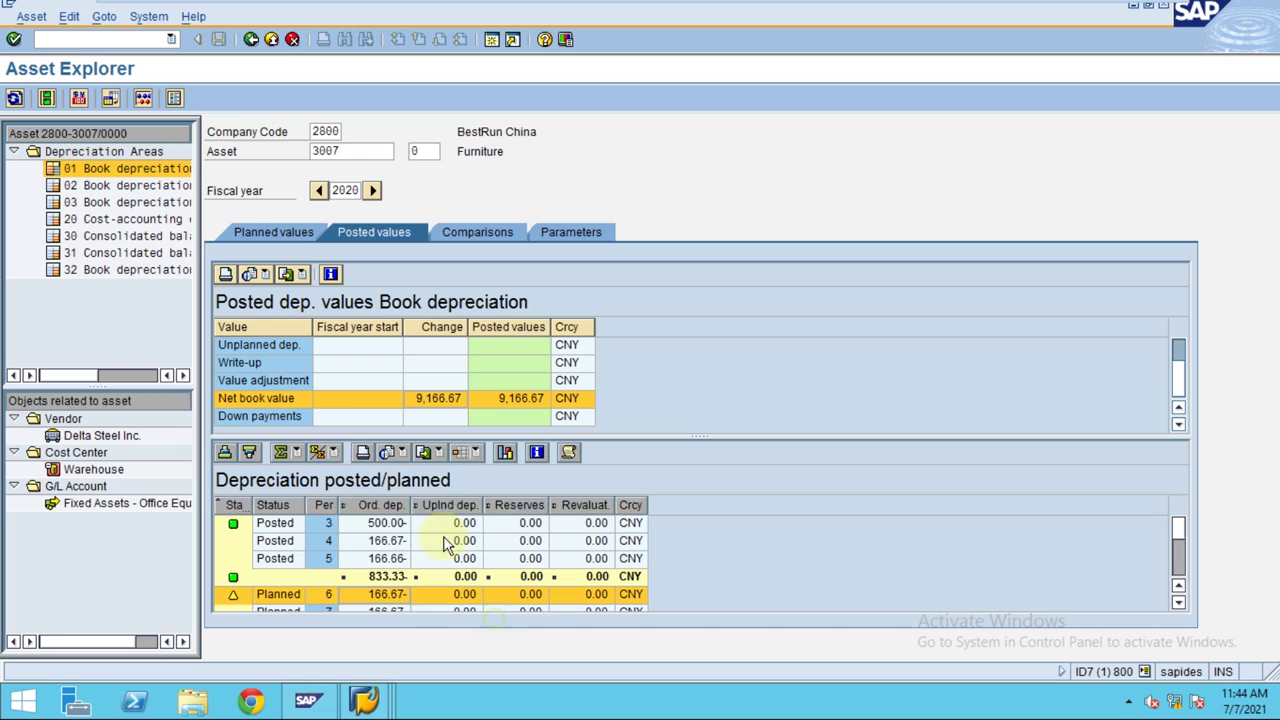
left_click(47, 105)
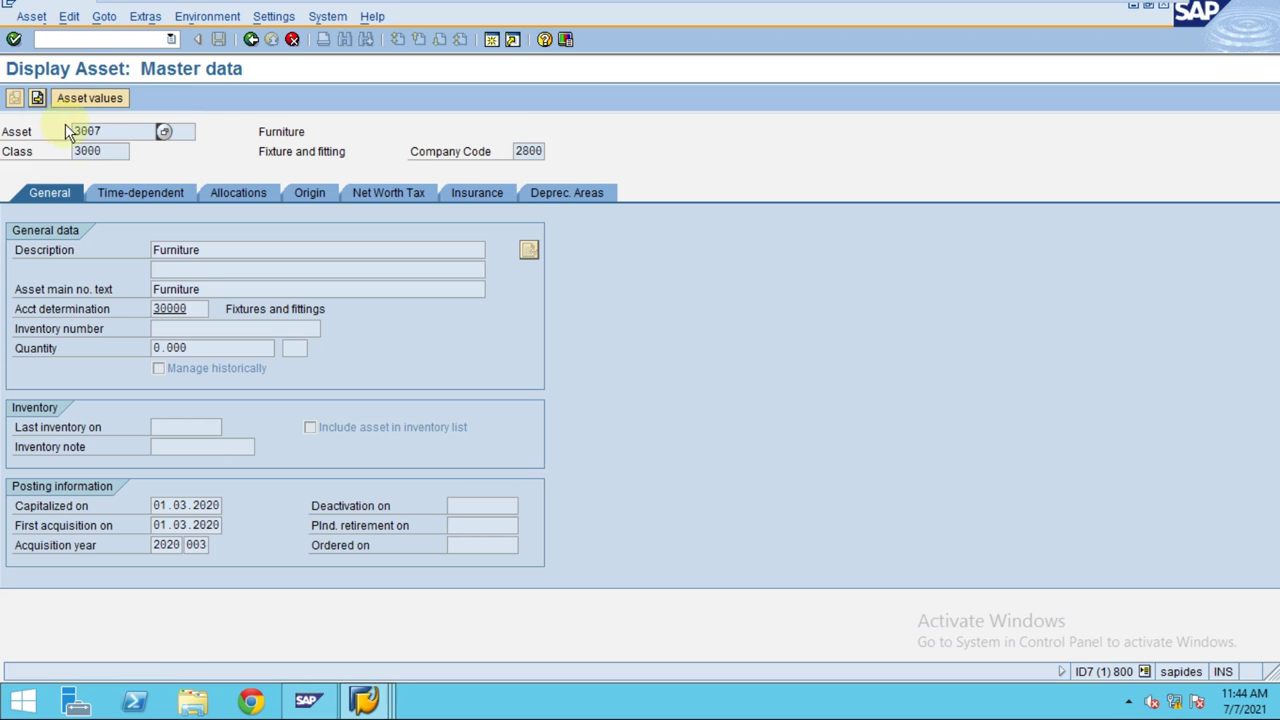
left_click(168, 196)
left_click_drag(190, 278, 88, 278)
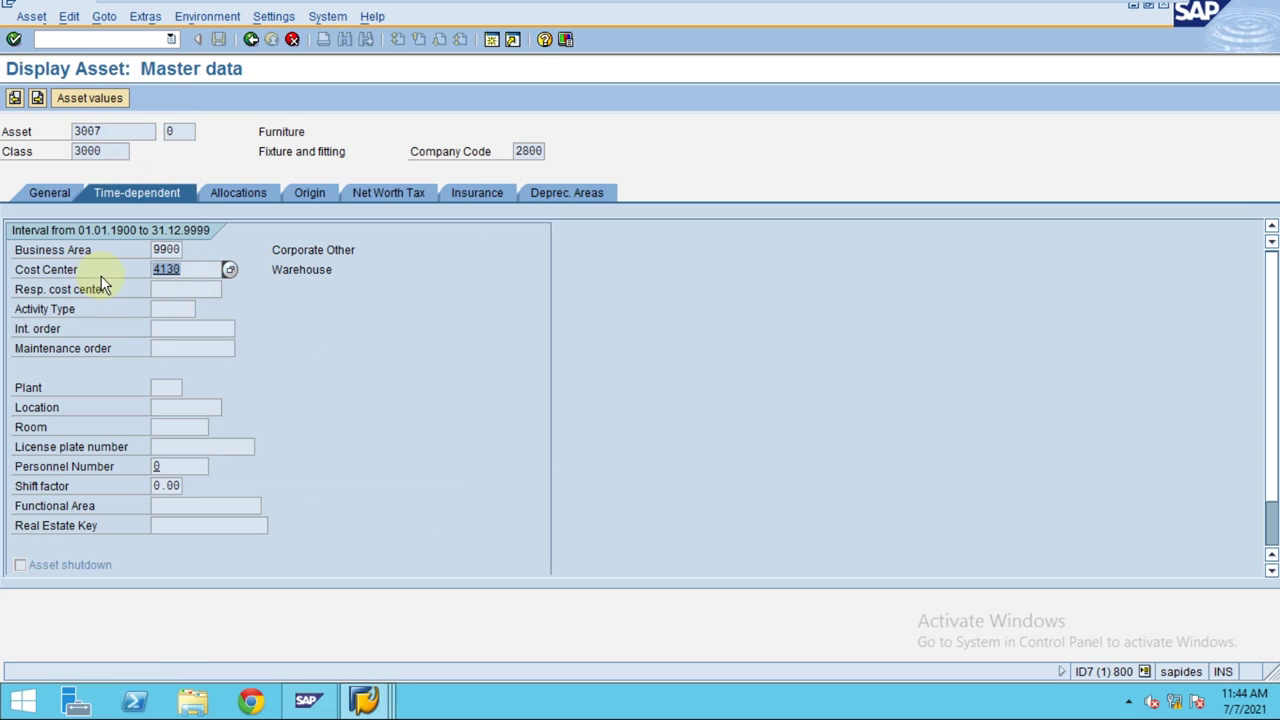
left_click(364, 700)
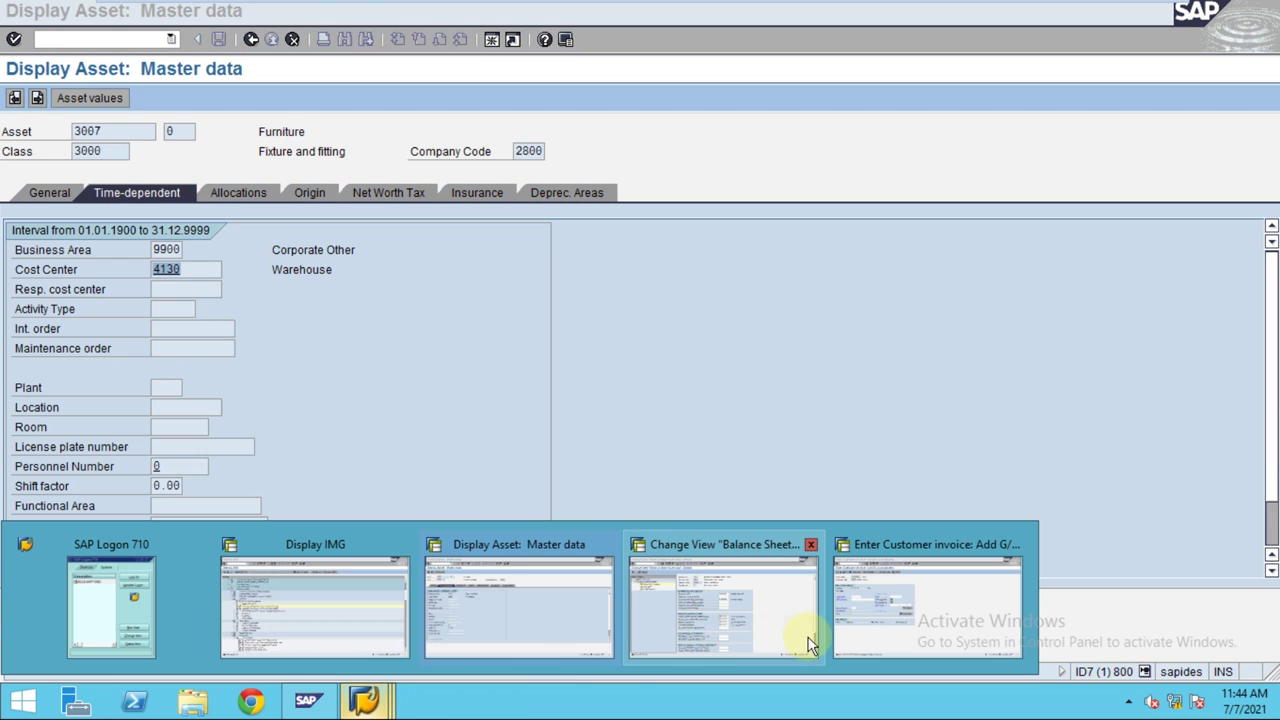
left_click(862, 636)
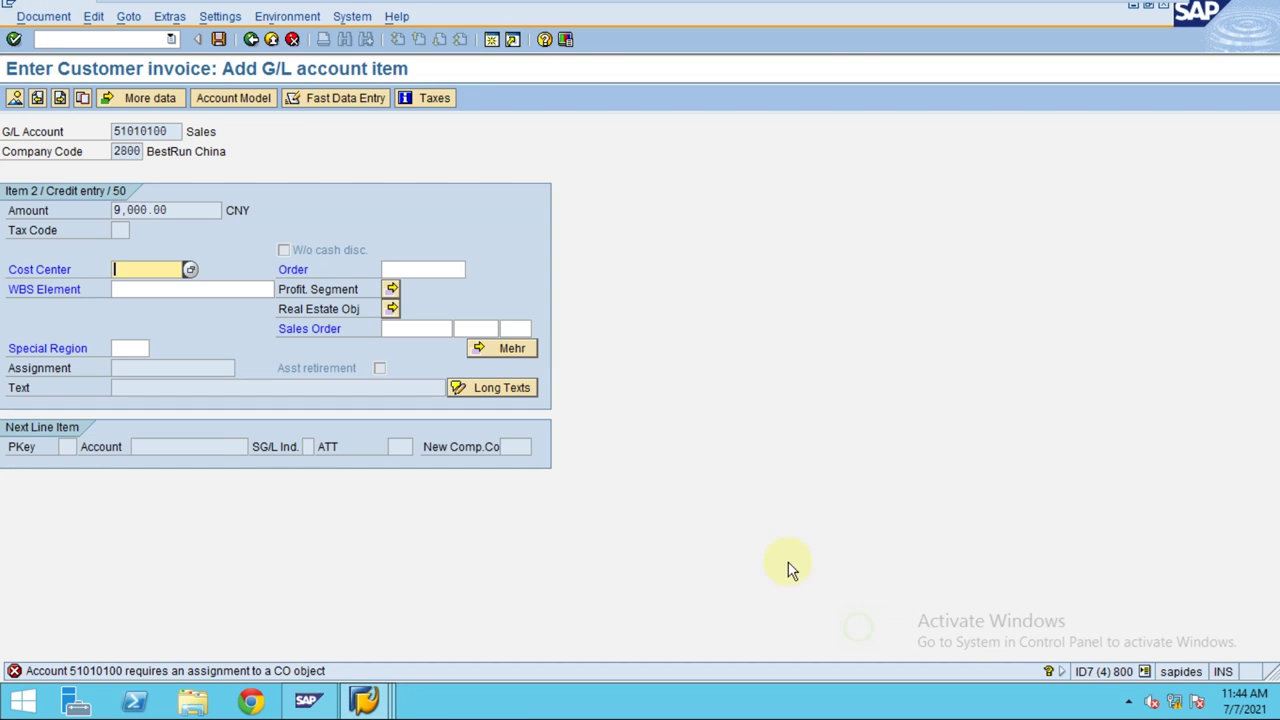
Step: Enter 4130 as the G/L credit item's cost center
left_click(511, 348)
left_click(171, 288)
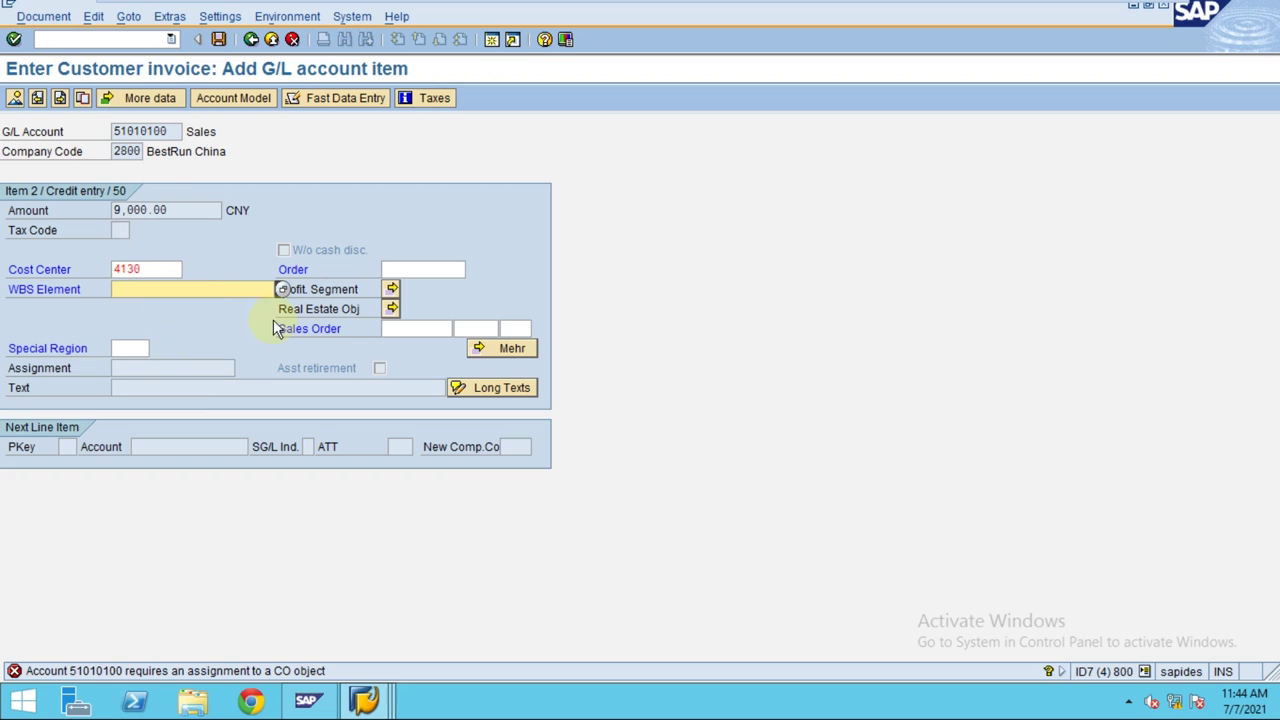
left_click(407, 329)
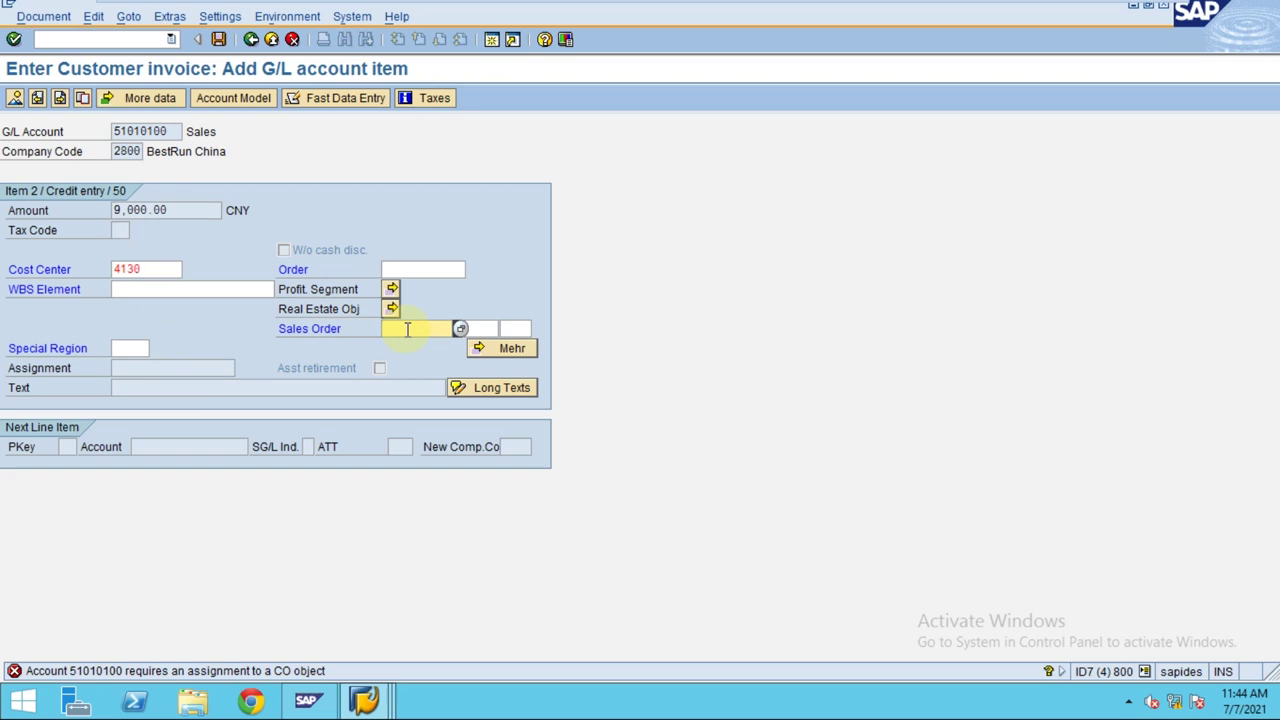
left_click_drag(177, 270, 8, 280)
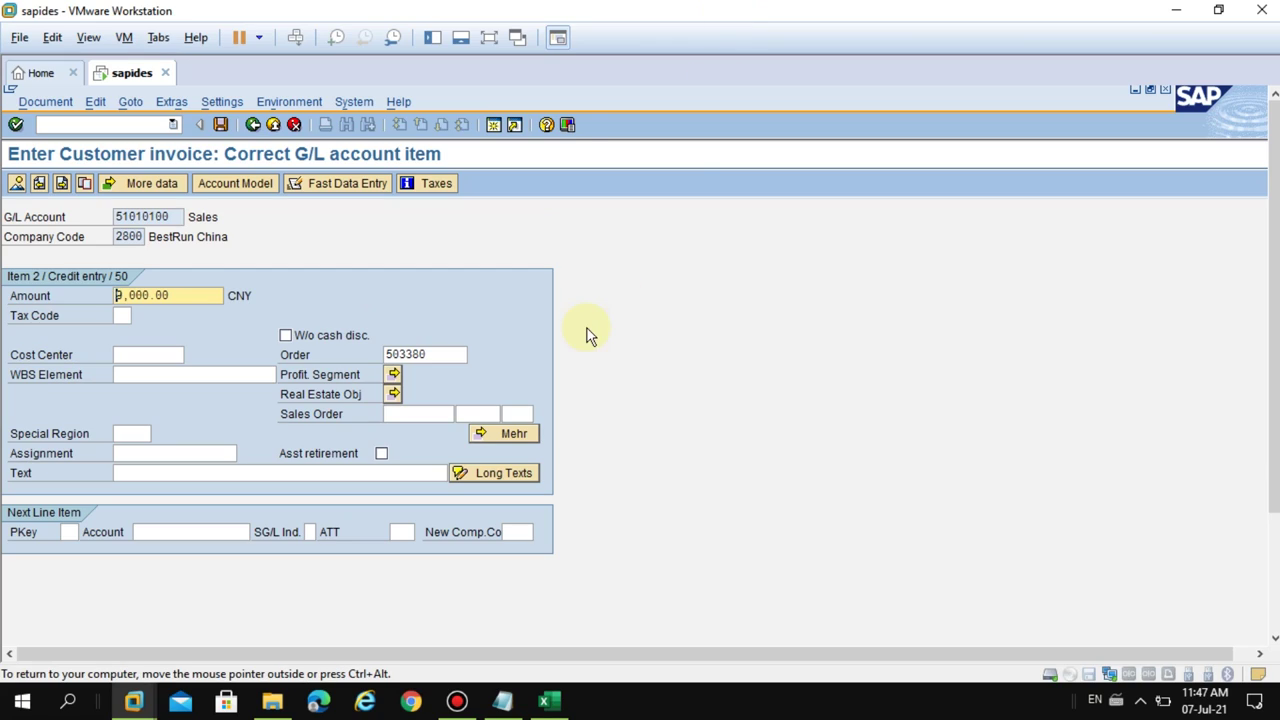
Step: Examine the credit item's G/L account and its order, cost center and sales order assignments
left_click(489, 37)
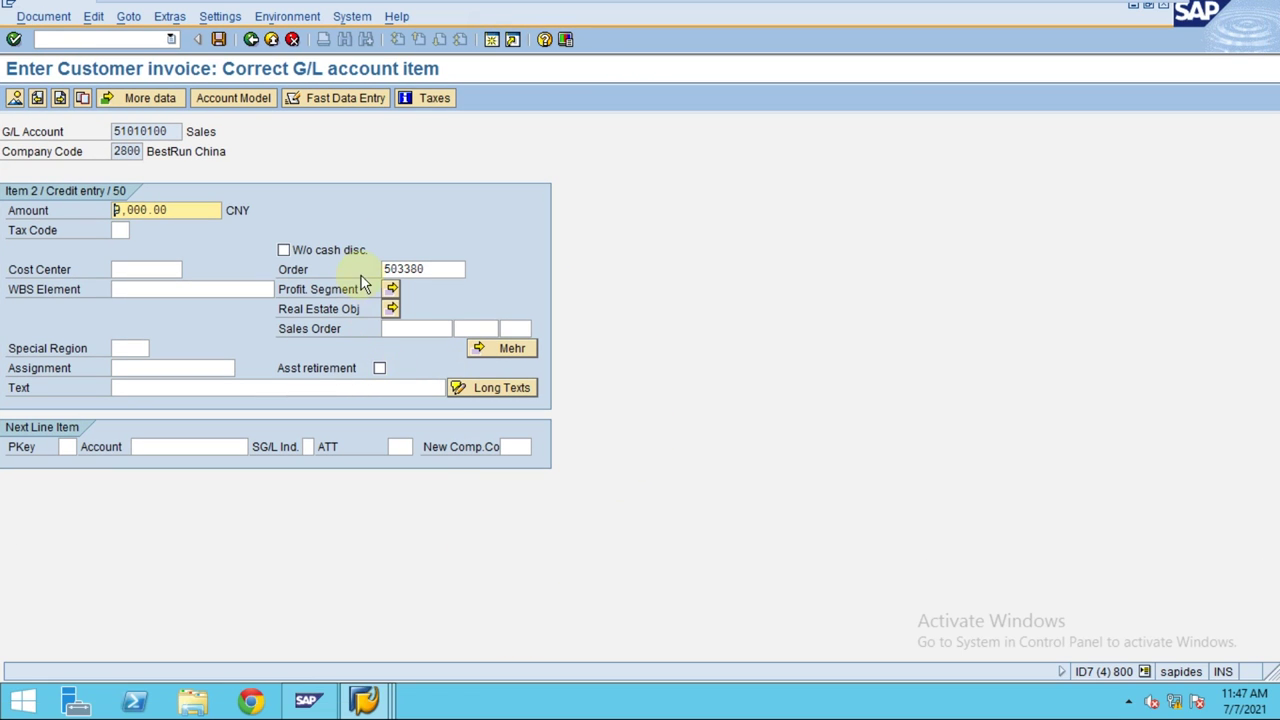
left_click(405, 269)
left_click(145, 269)
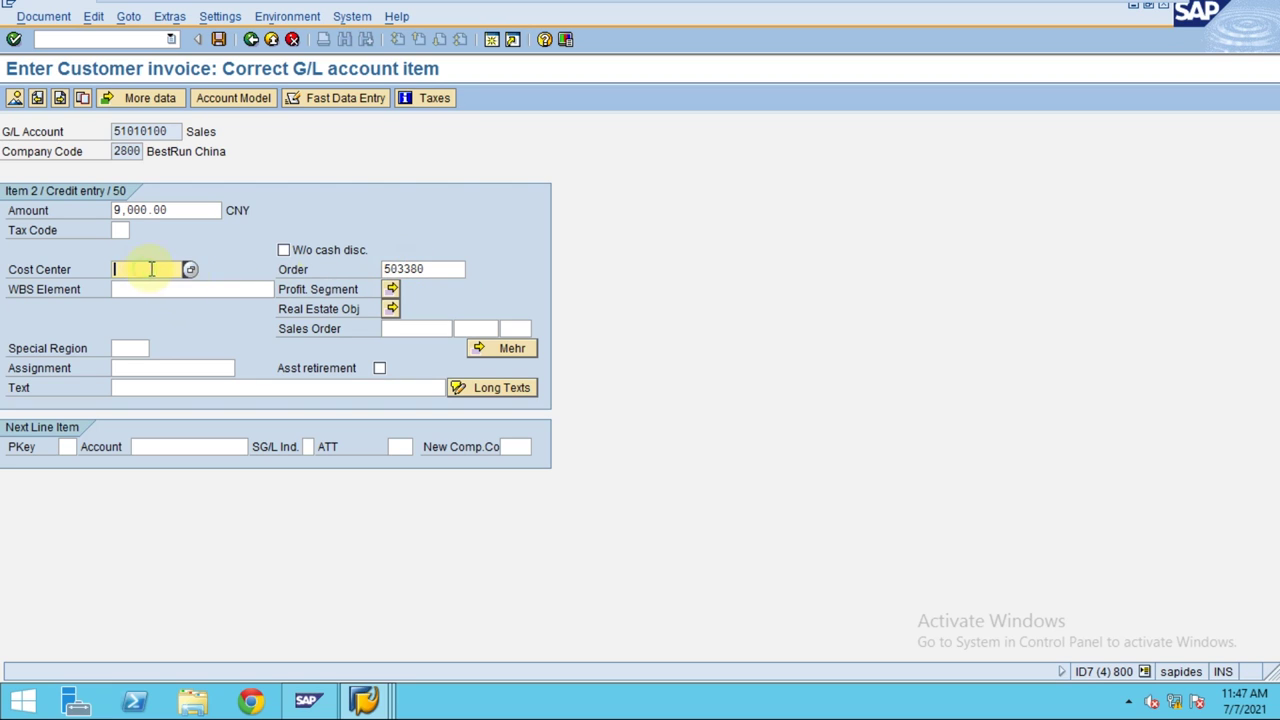
left_click(414, 266)
left_click_drag(434, 269, 300, 283)
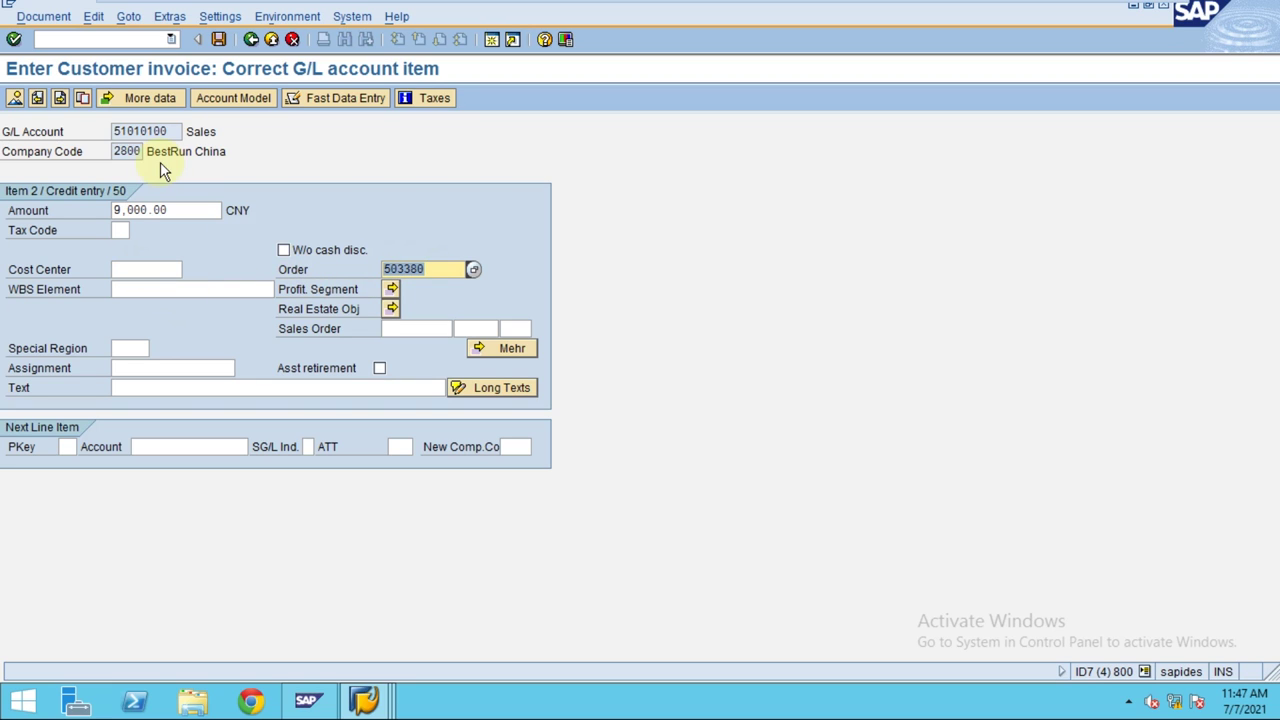
left_click_drag(167, 132, 66, 140)
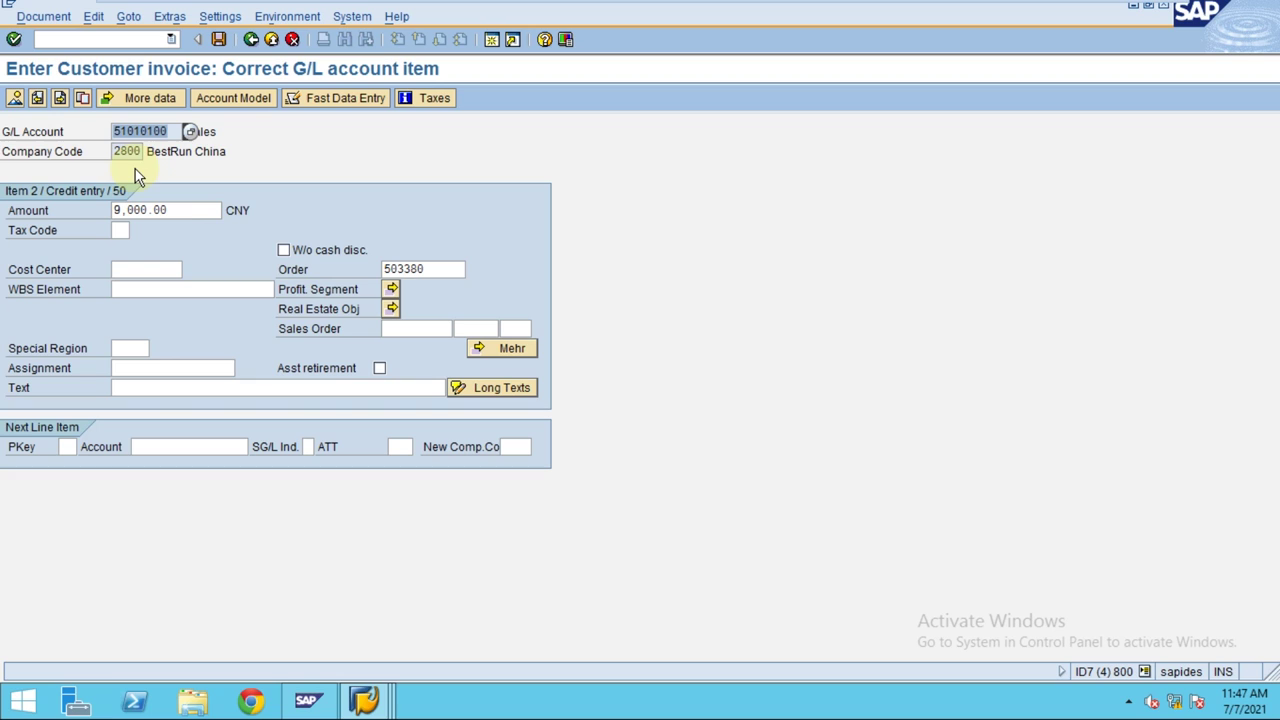
left_click(406, 268)
left_click_drag(434, 268, 327, 271)
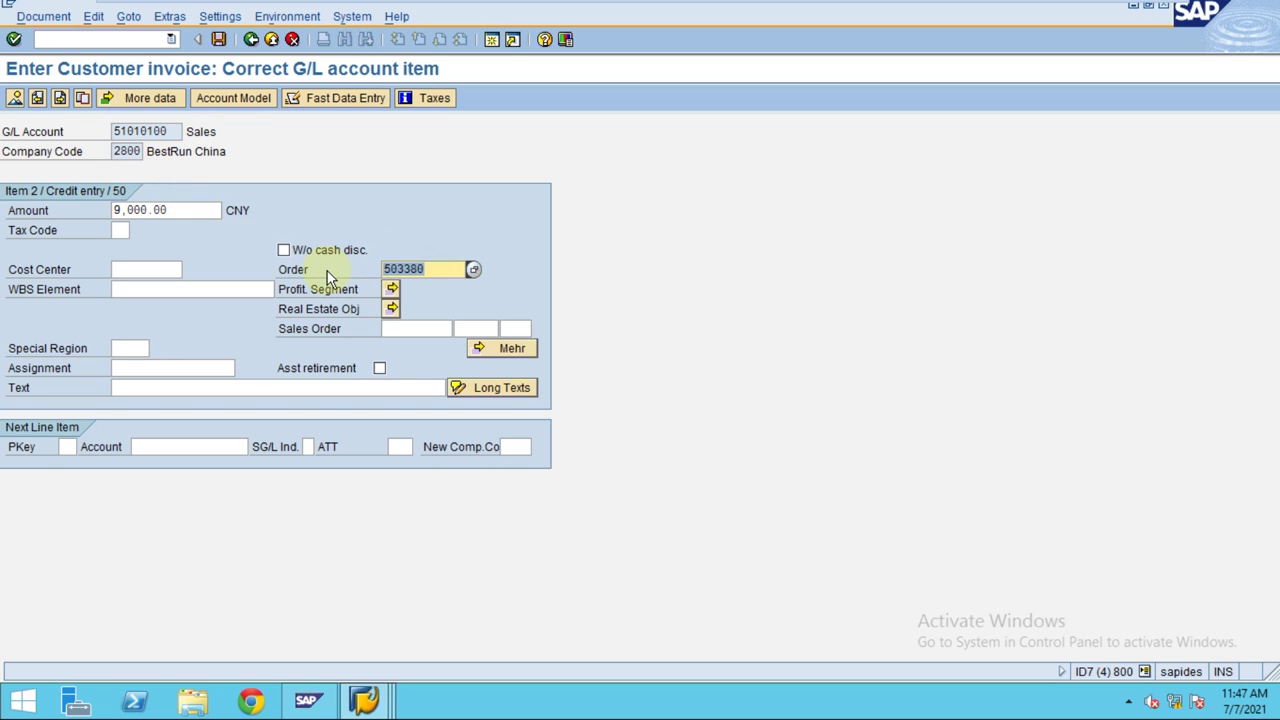
left_click(400, 330)
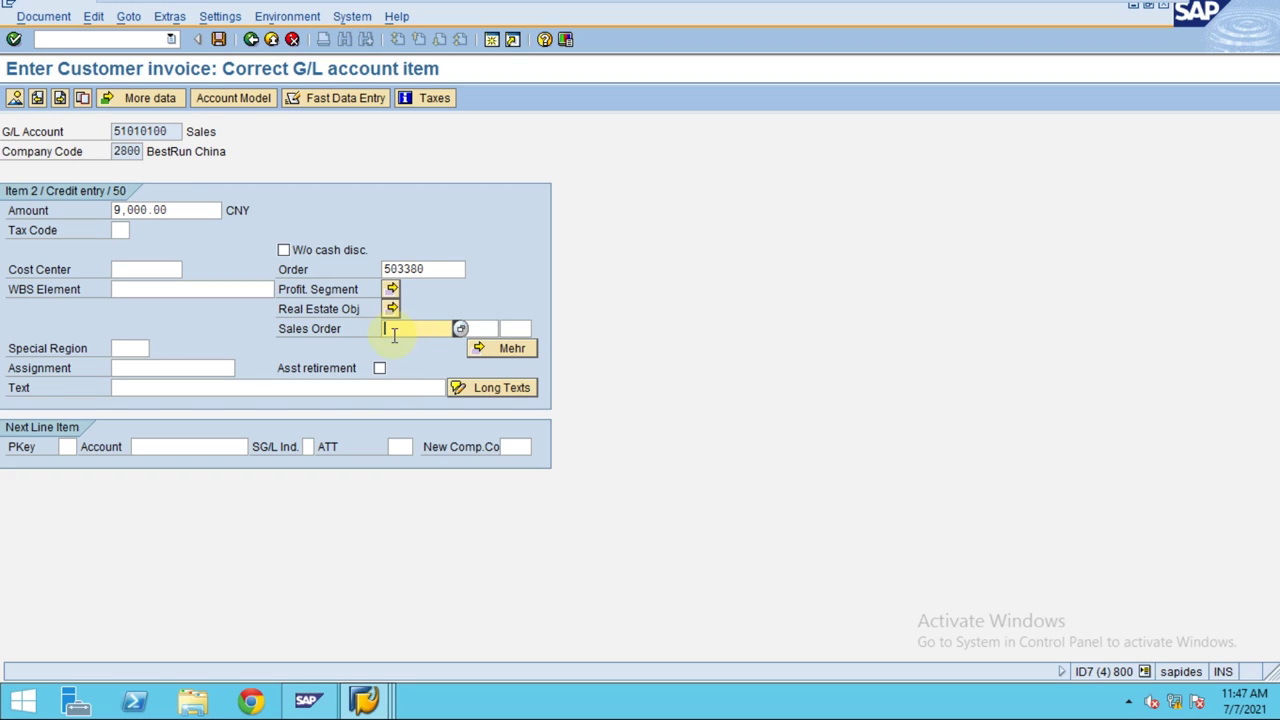
left_click(414, 269)
left_click_drag(432, 270, 370, 288)
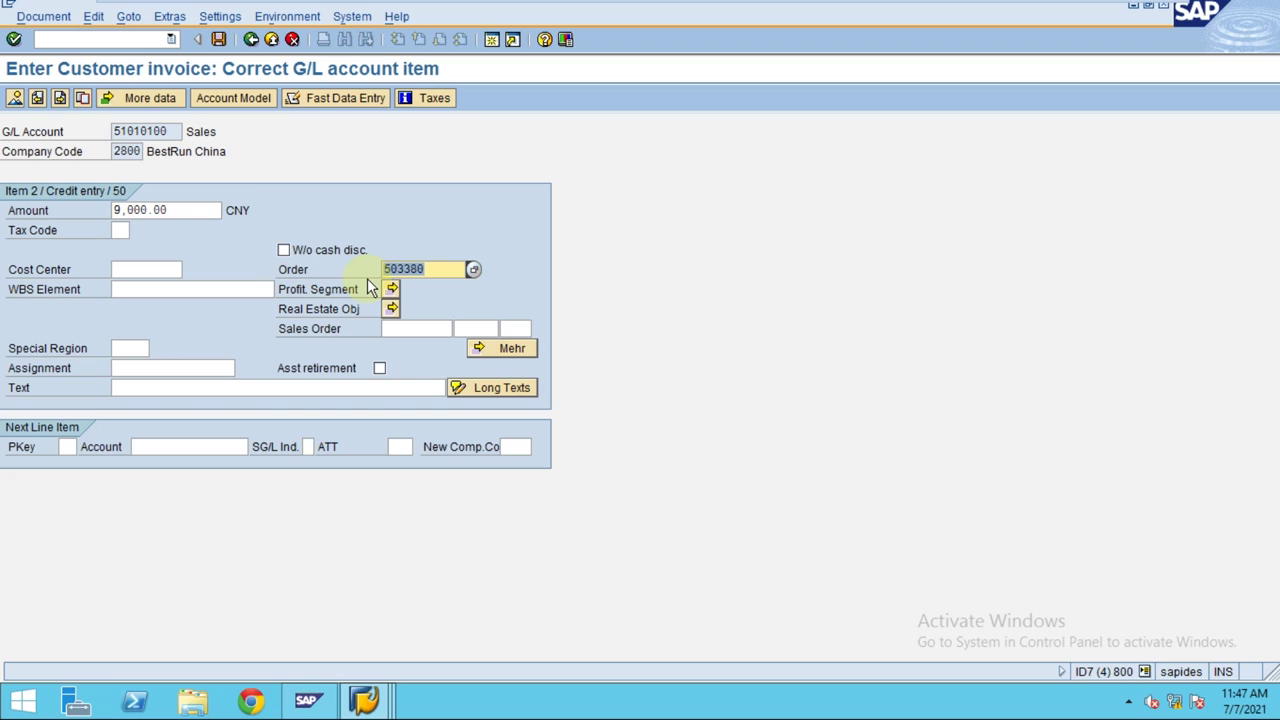
left_click(427, 268)
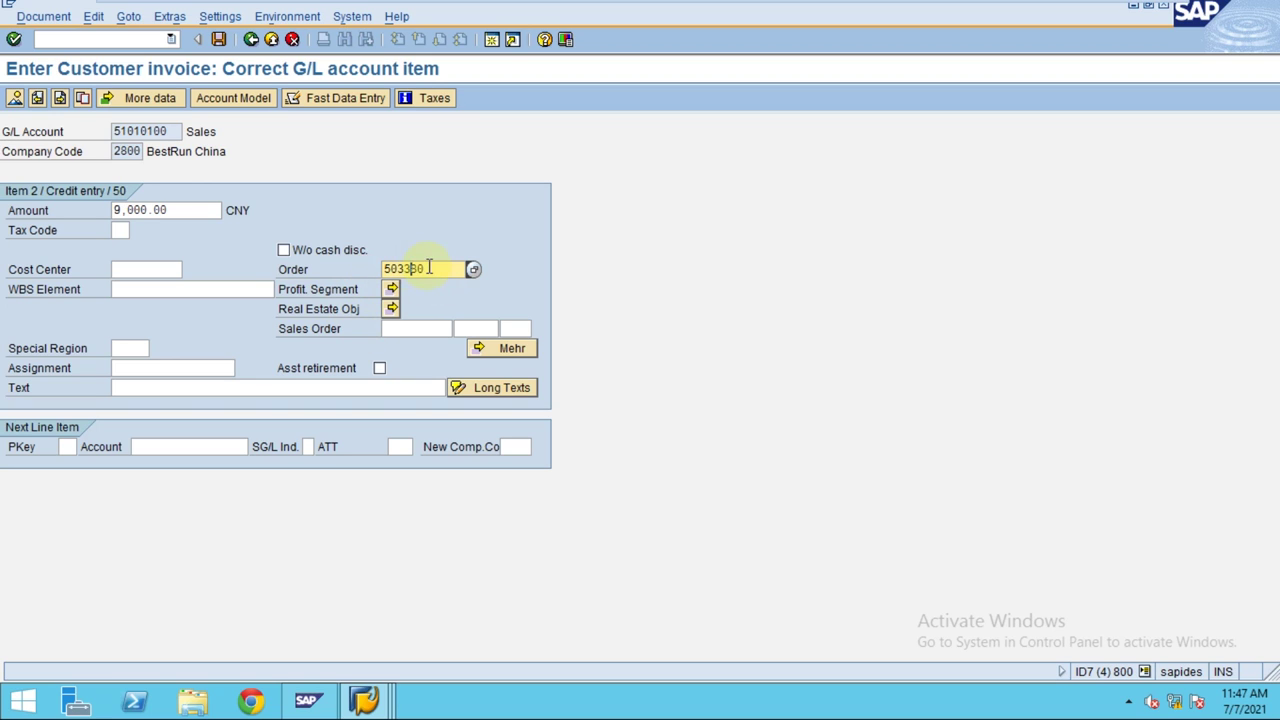
Step: Flag the G/L credit item as an asset retirement
left_click(378, 369)
mouse_move(600, 5)
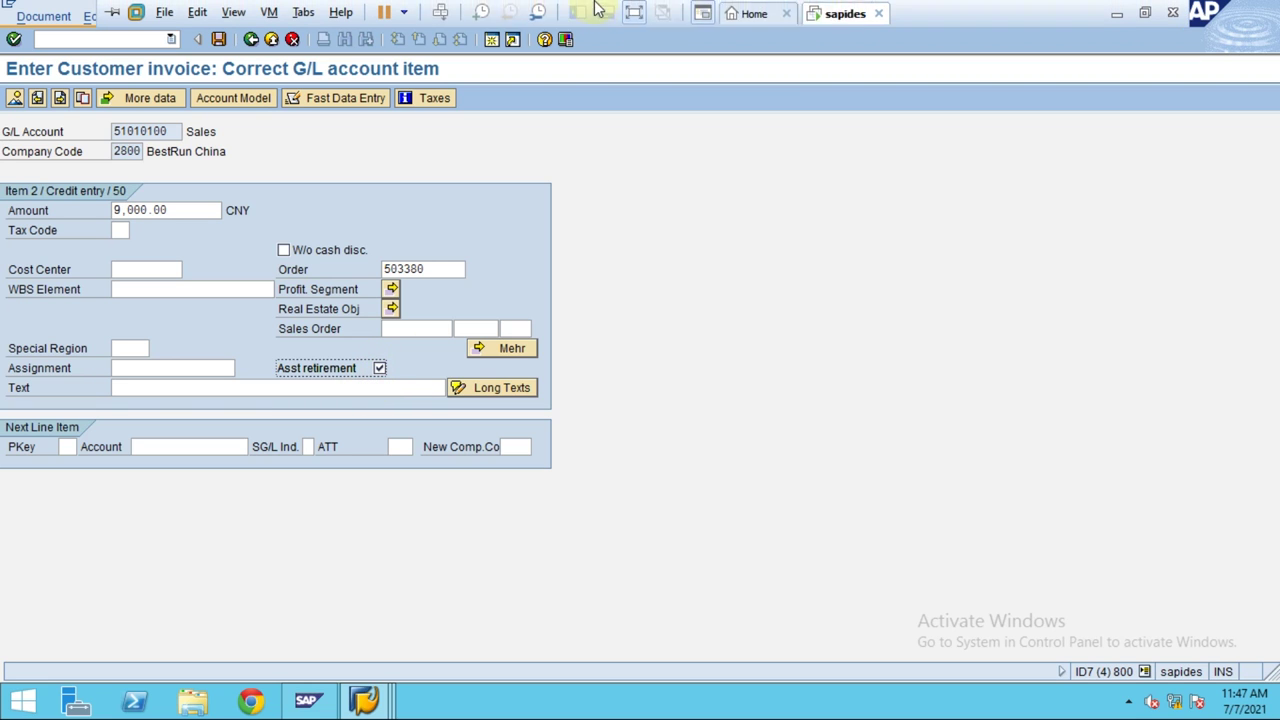
left_click(811, 12)
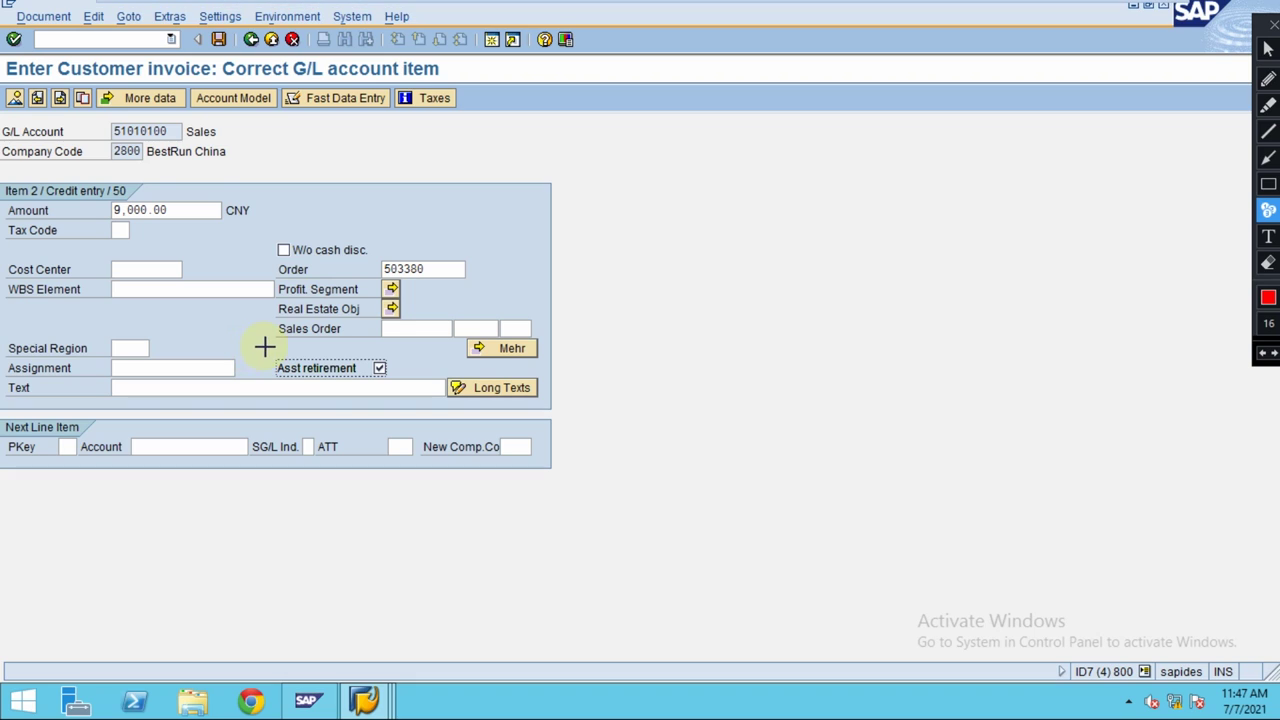
left_click(315, 370)
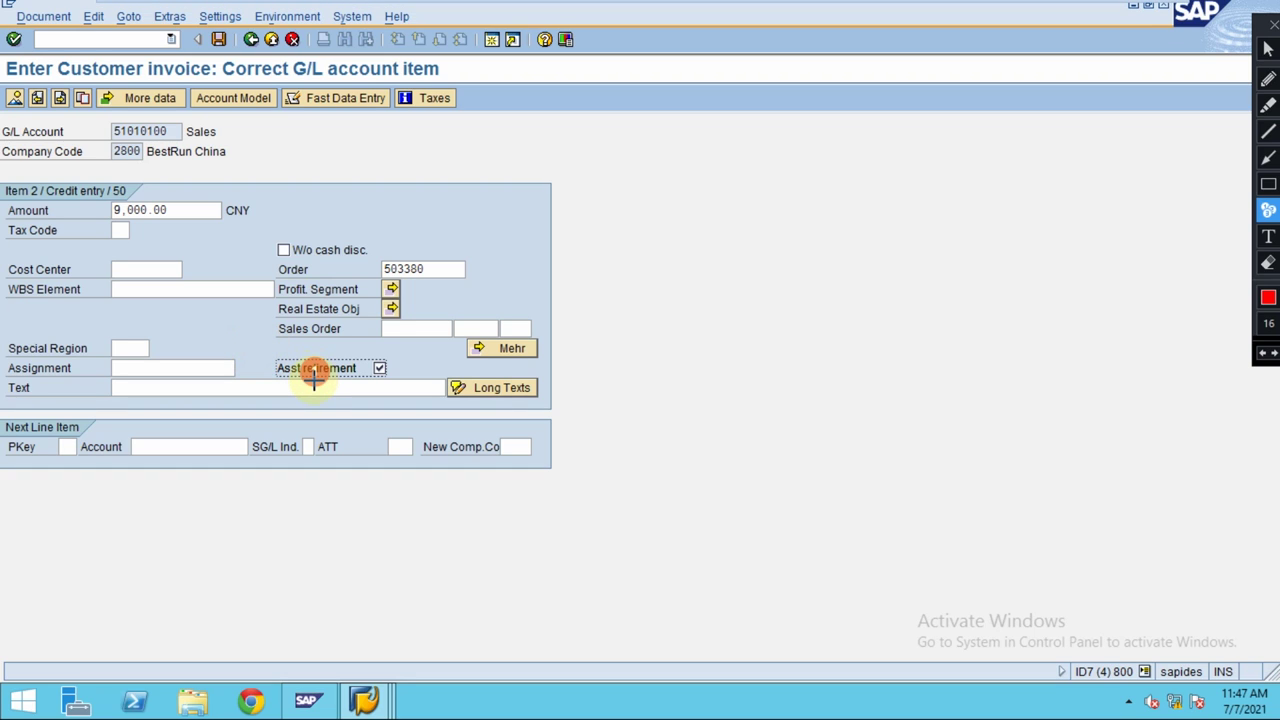
left_click(1268, 184)
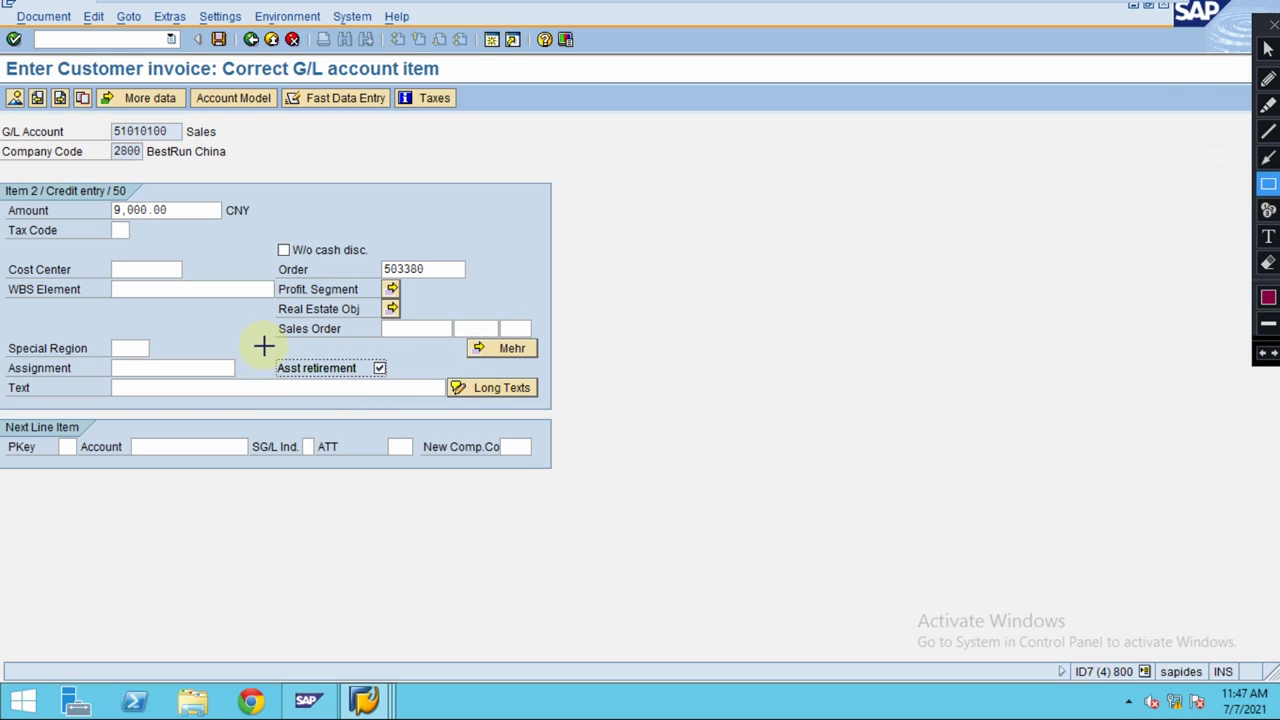
mouse_move(261, 346)
left_mouse_down()
mouse_move(386, 404)
mouse_move(404, 391)
left_mouse_up()
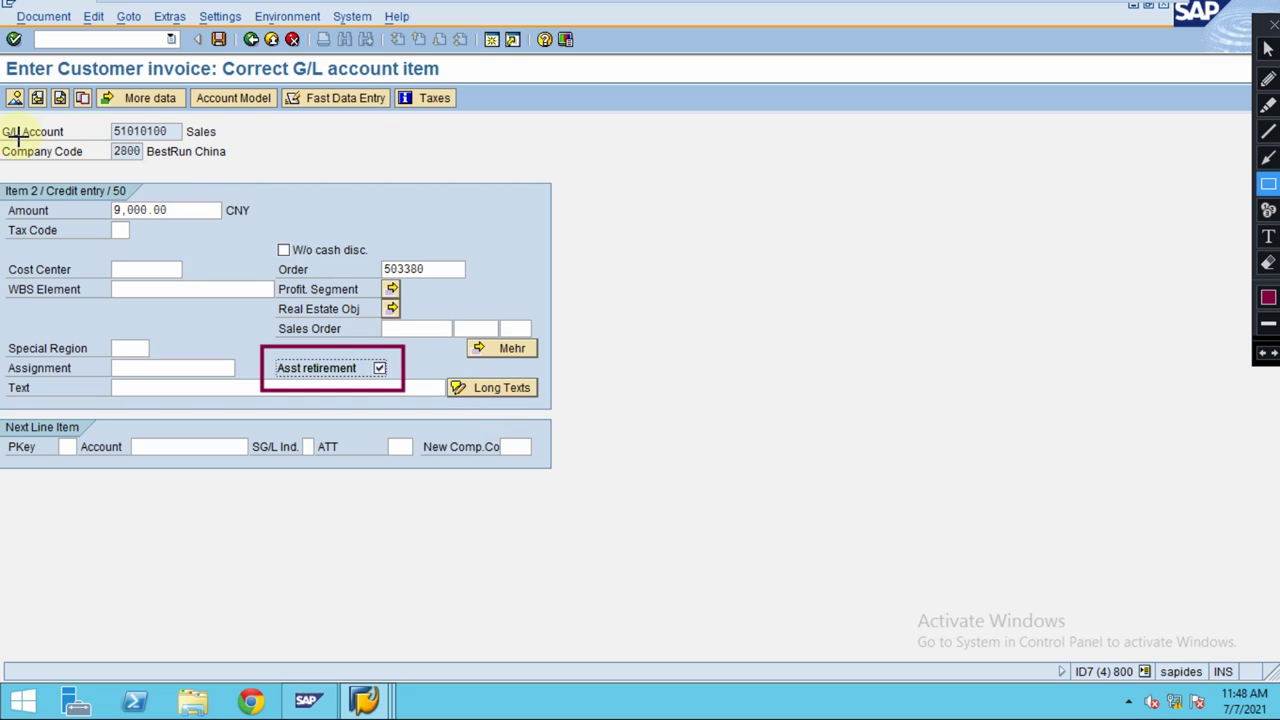
mouse_move(3, 118)
left_mouse_down()
mouse_move(22, 152)
mouse_move(233, 162)
mouse_move(240, 148)
left_mouse_up()
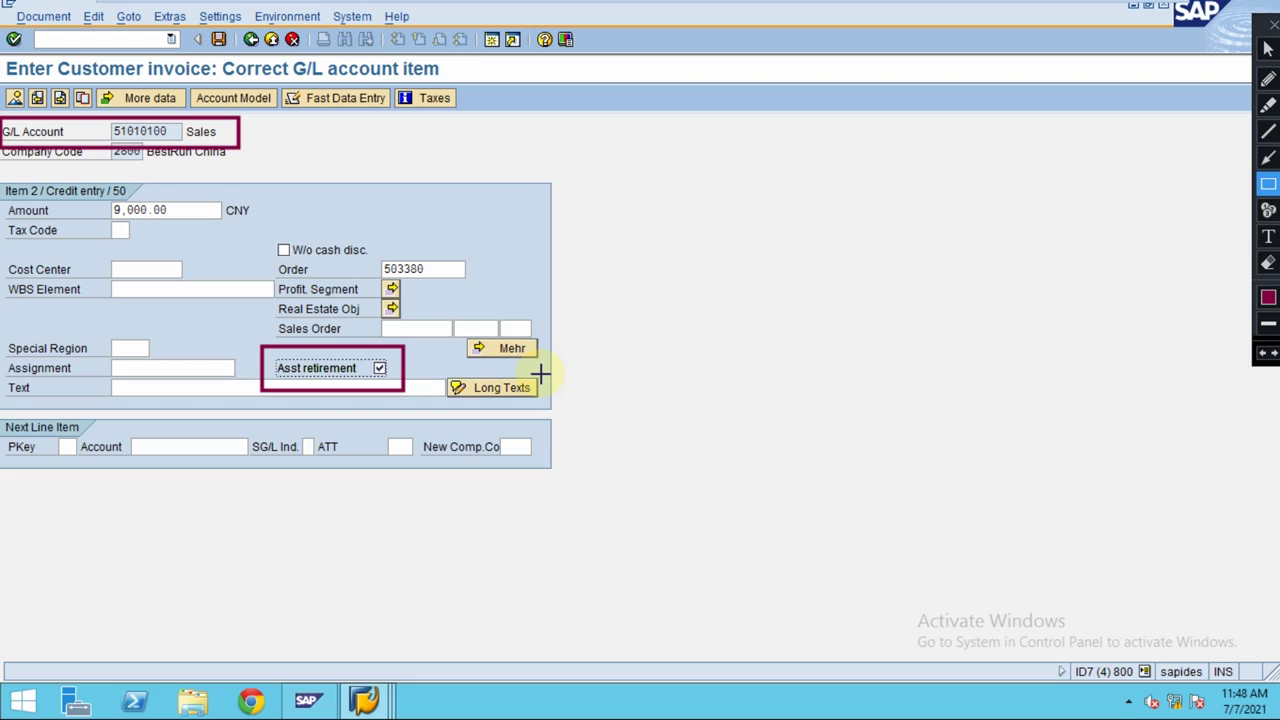
key("Escape")
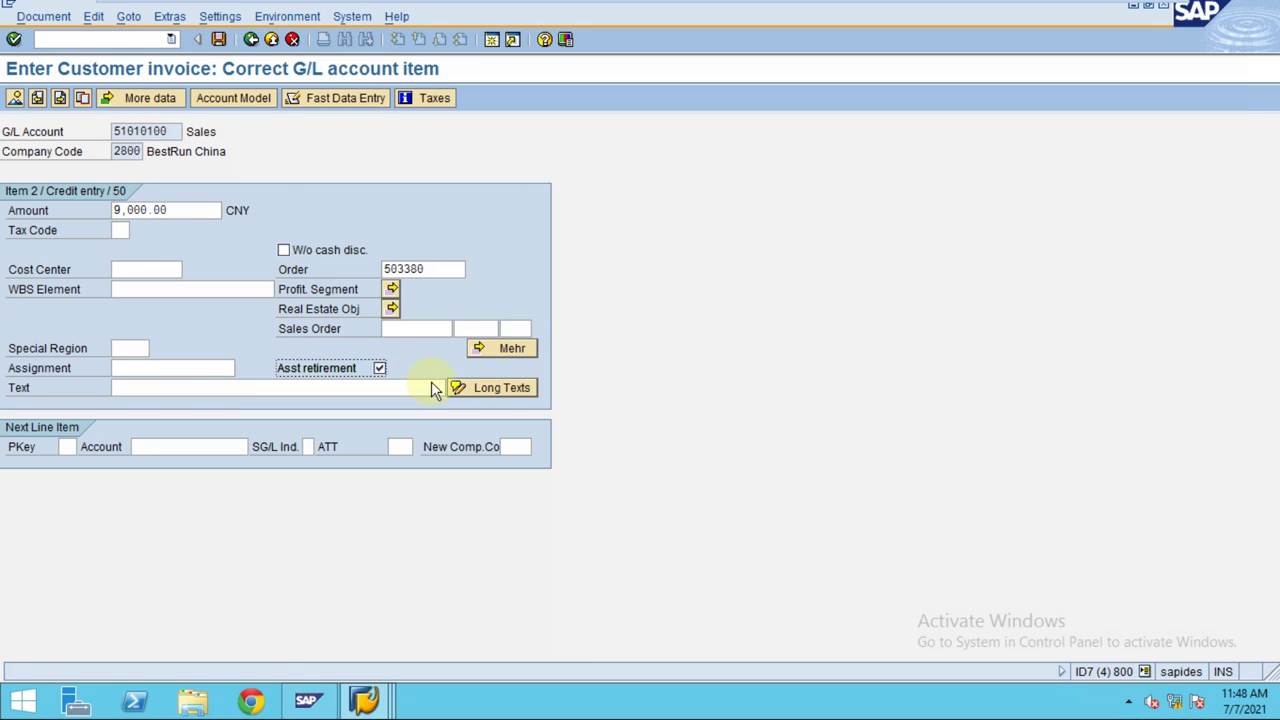
Step: Confirm the G/L credit item and enter asset 3007 in the asset retirement details, checking its number in Asset Explorer
key("Return")
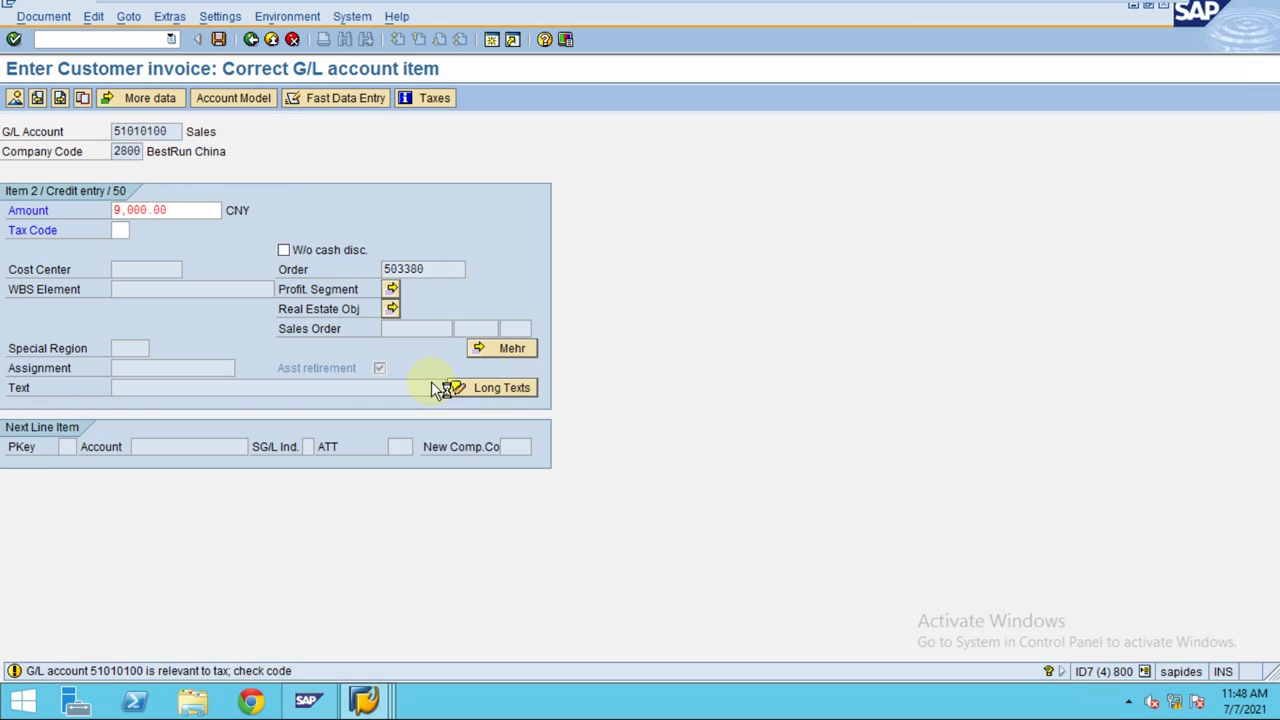
key("Return")
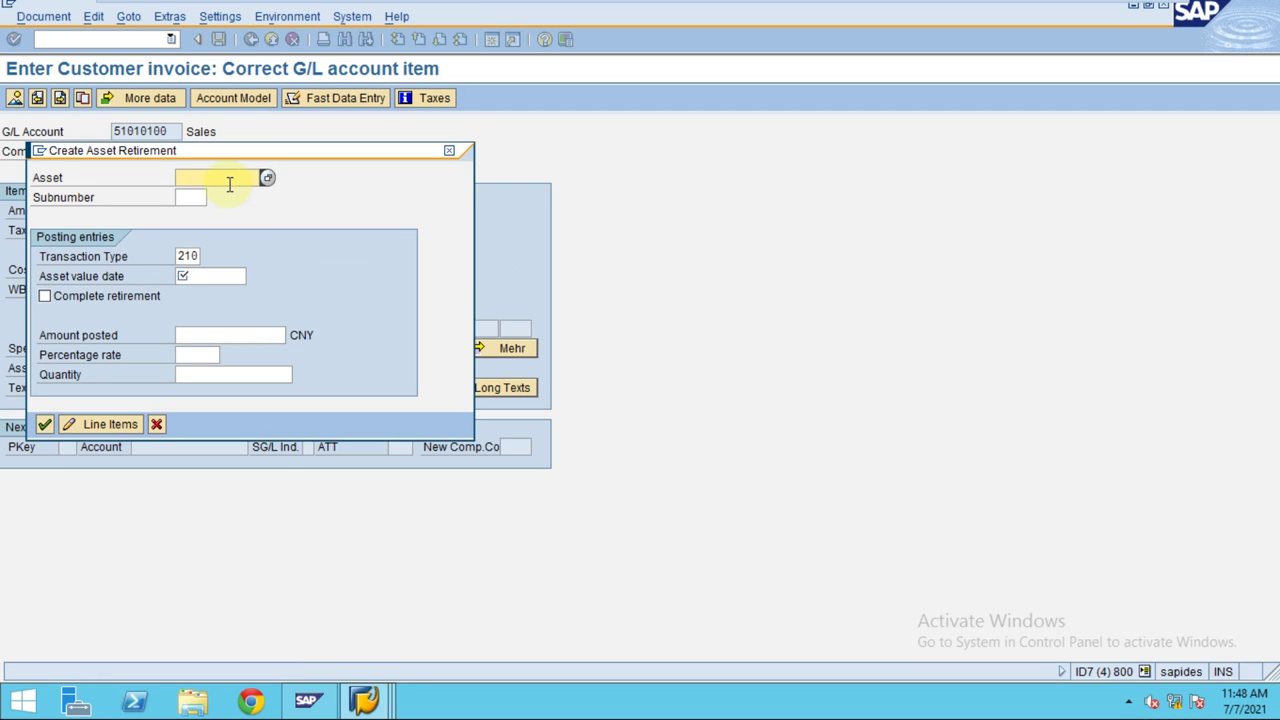
left_click(364, 698)
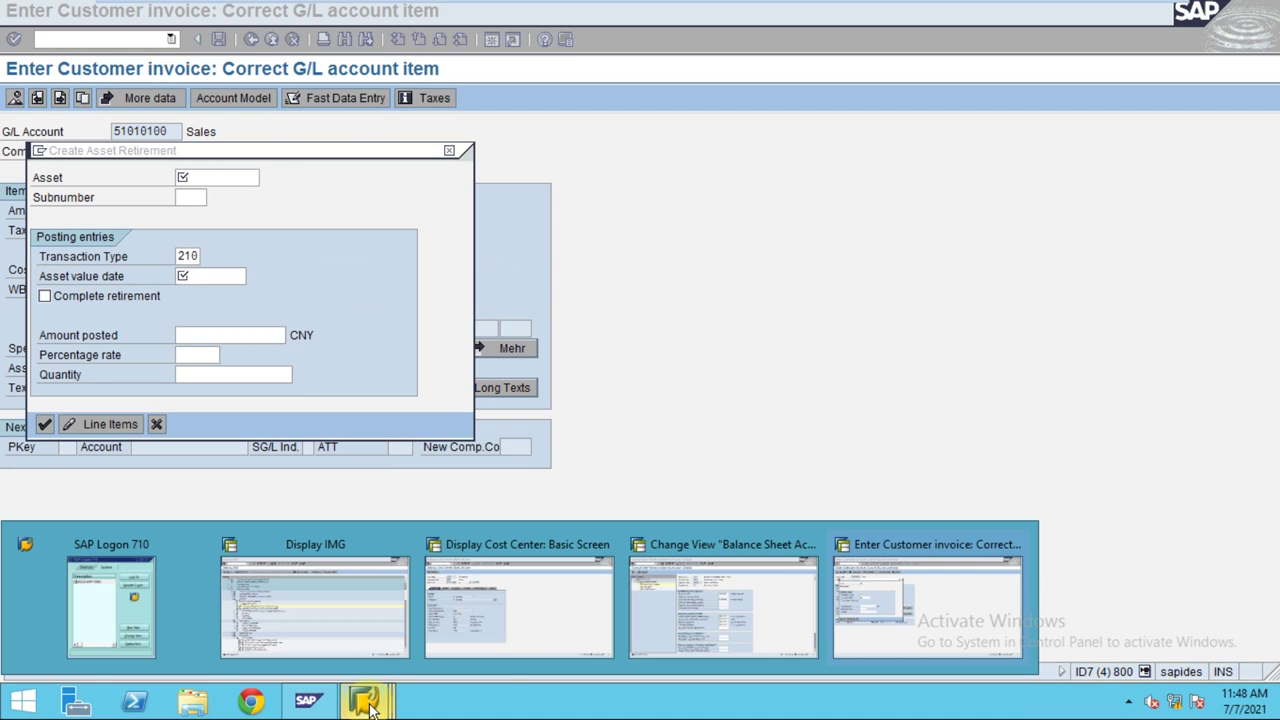
left_click(499, 622)
left_click(251, 39)
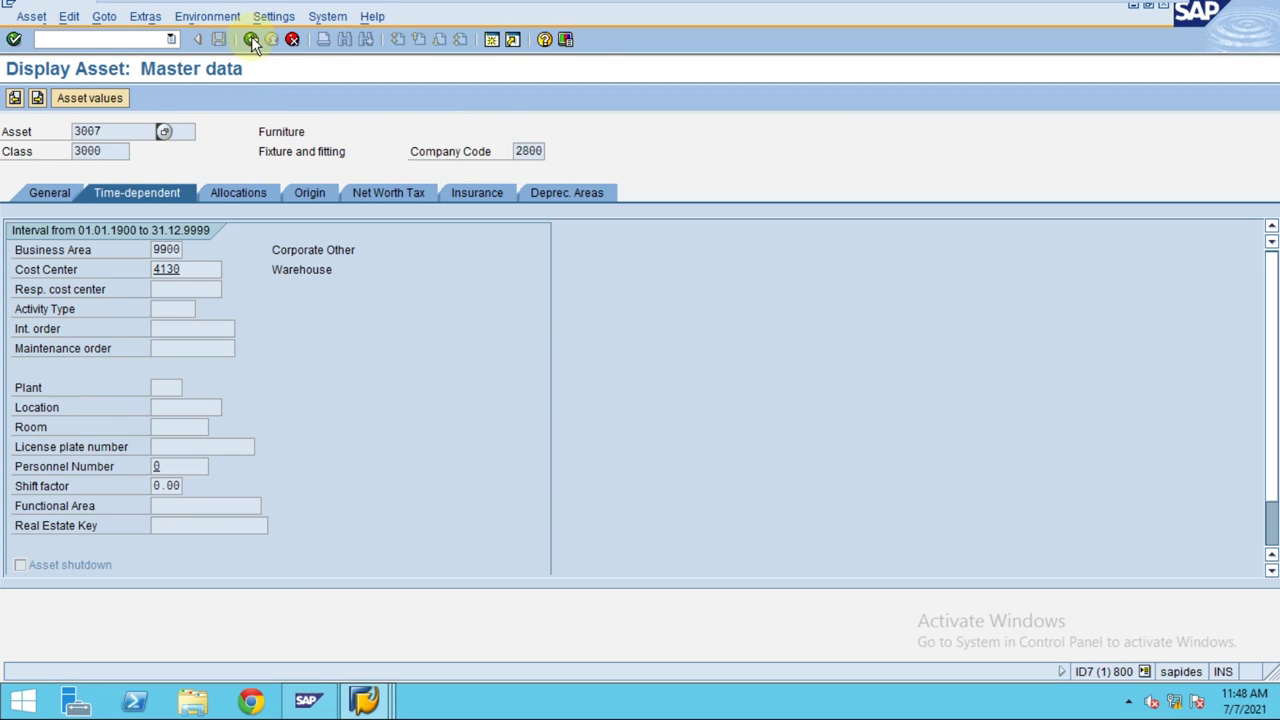
left_click(251, 39)
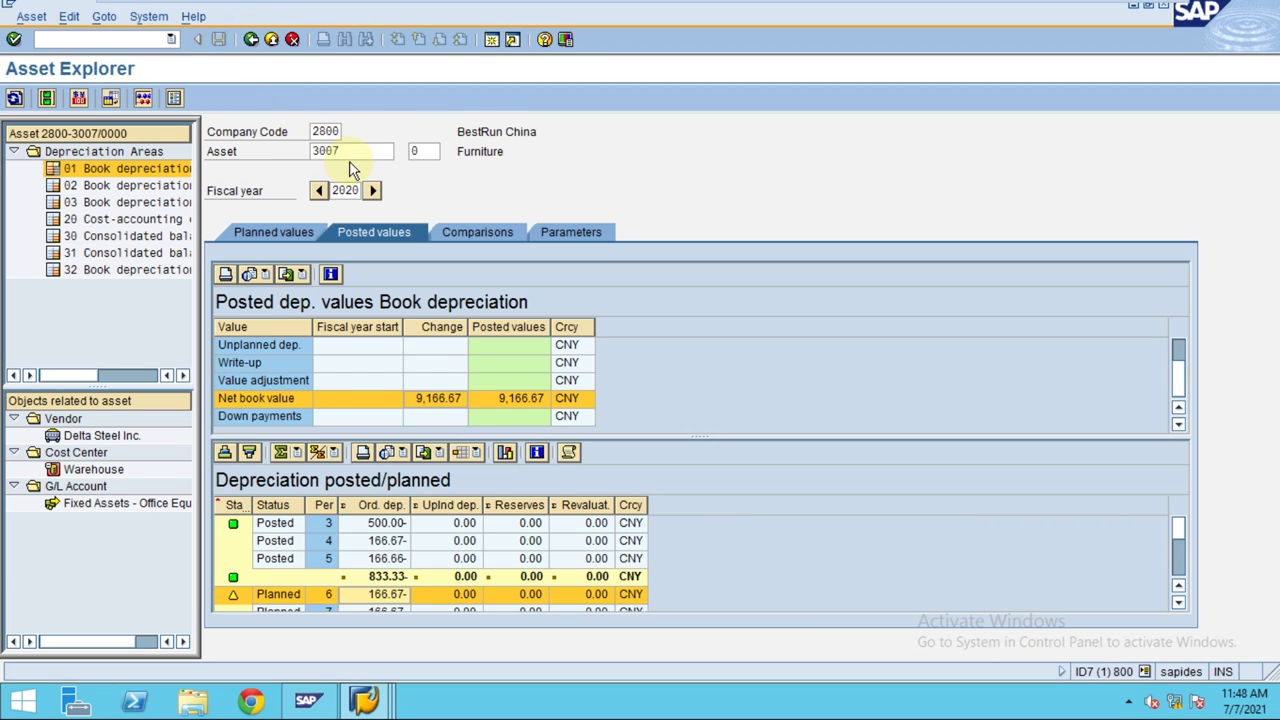
key("alt+Tab")
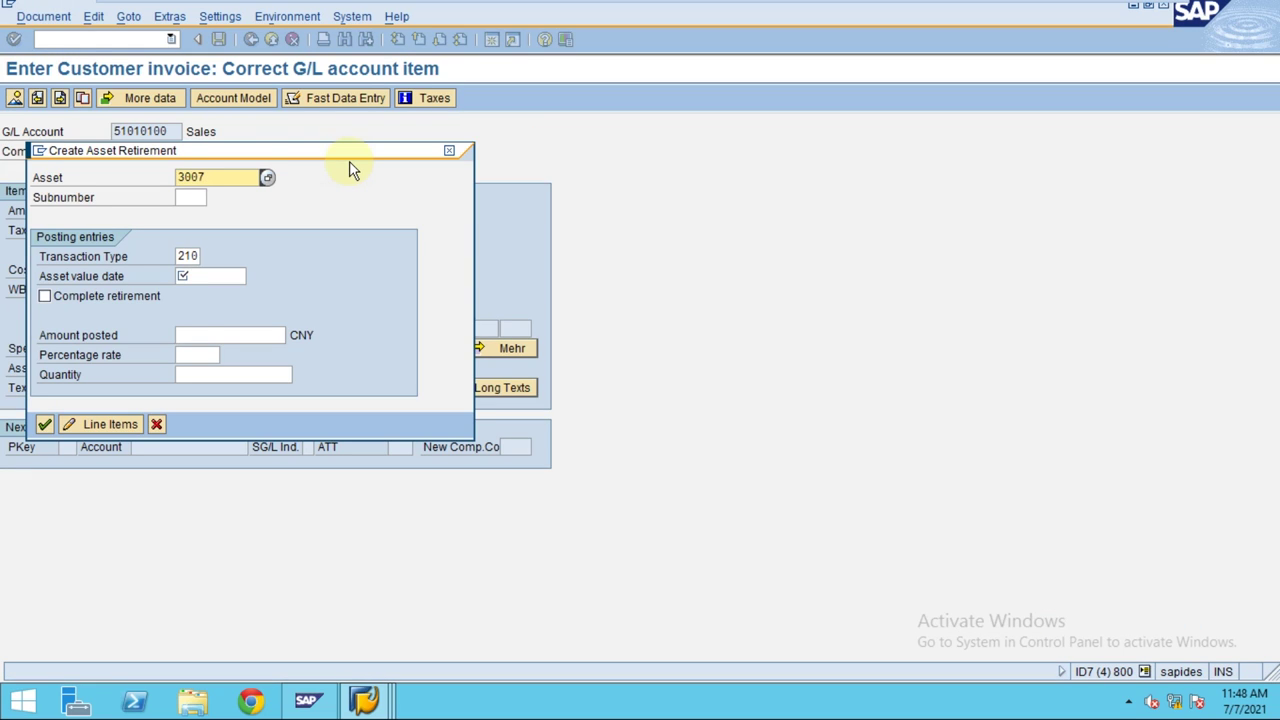
Step: Set the asset value date to 15.06.2020 and mark the asset as a complete retirement
left_click(230, 279)
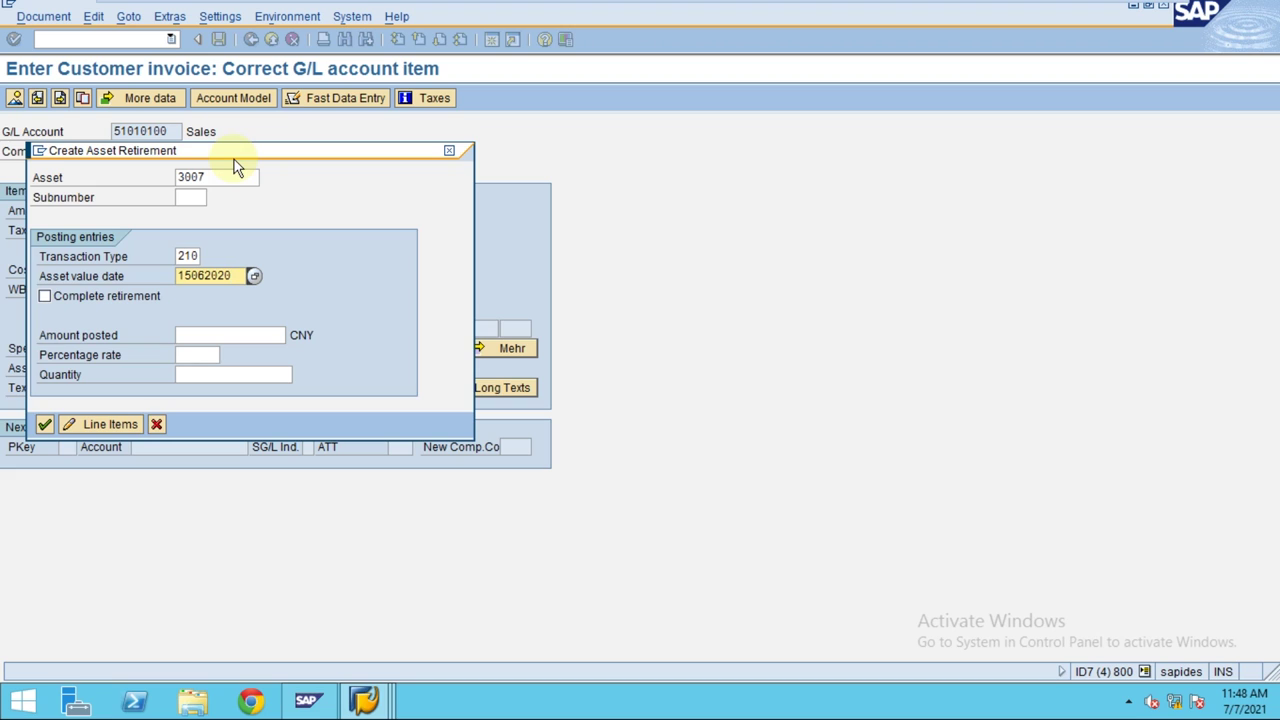
left_click_drag(235, 167, 535, 187)
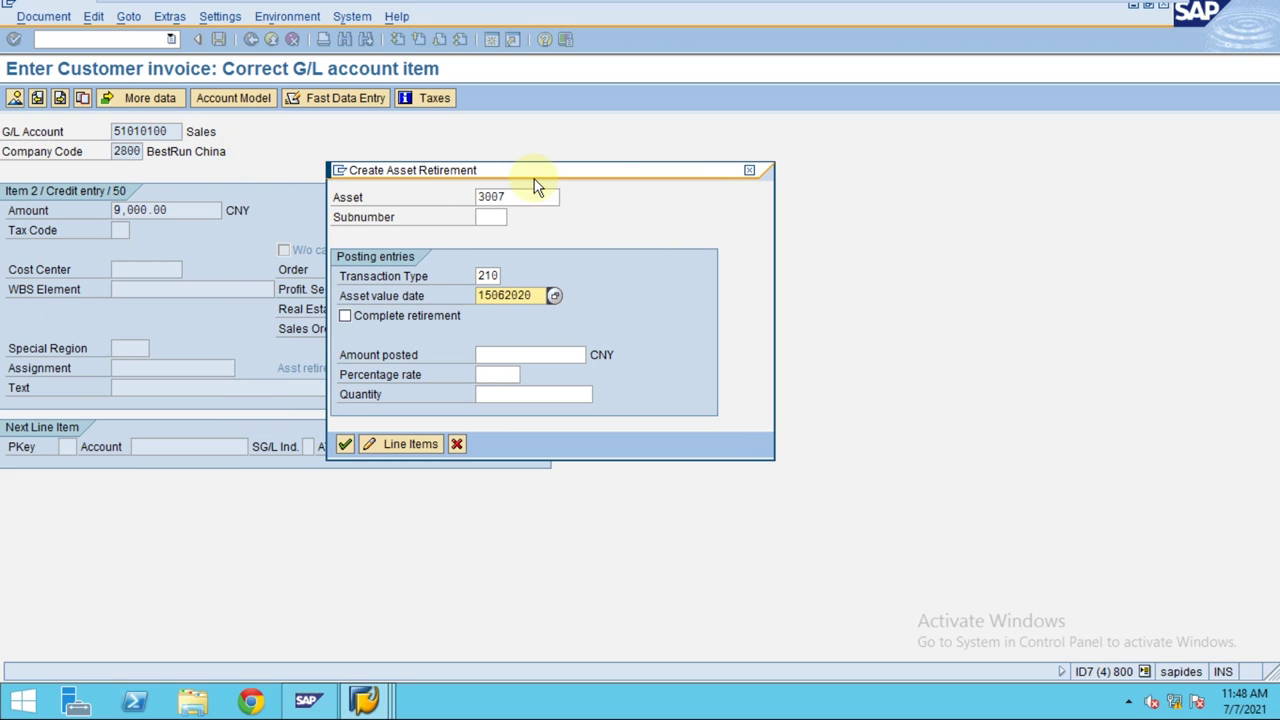
left_click(364, 314)
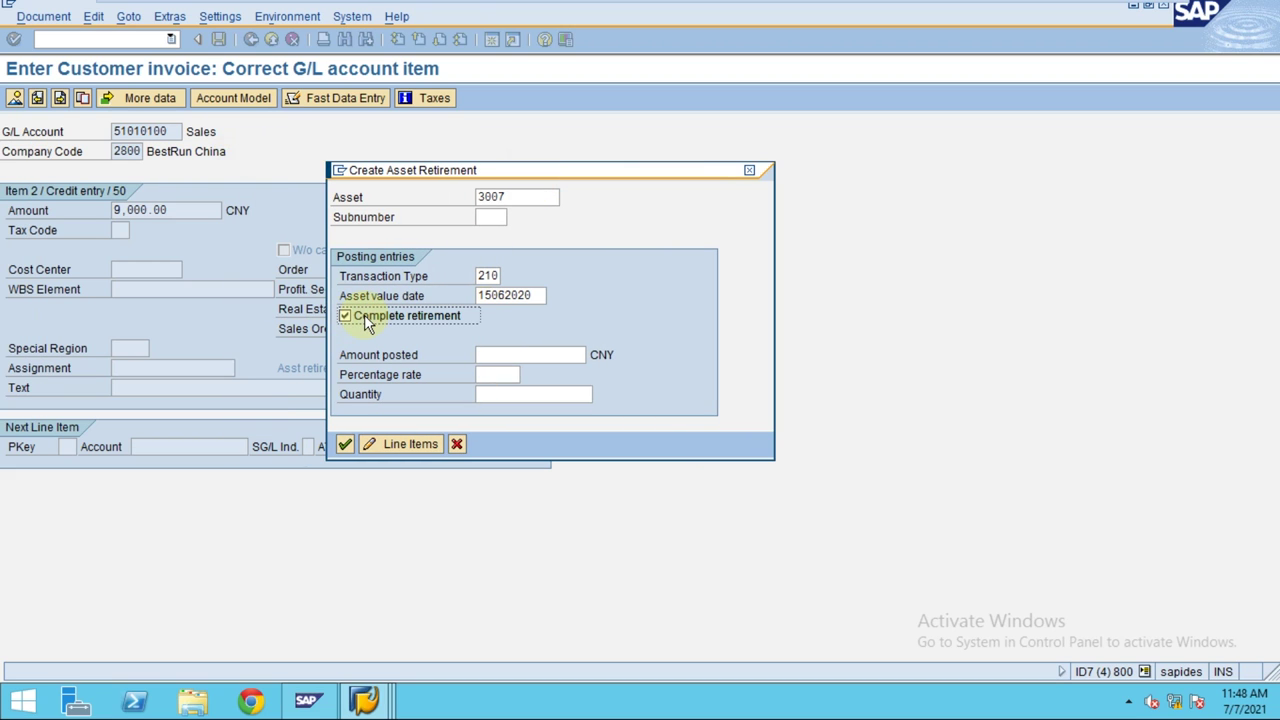
Step: Try to accept the complete retirement with a posted amount of 9000 CNY
left_click(515, 356)
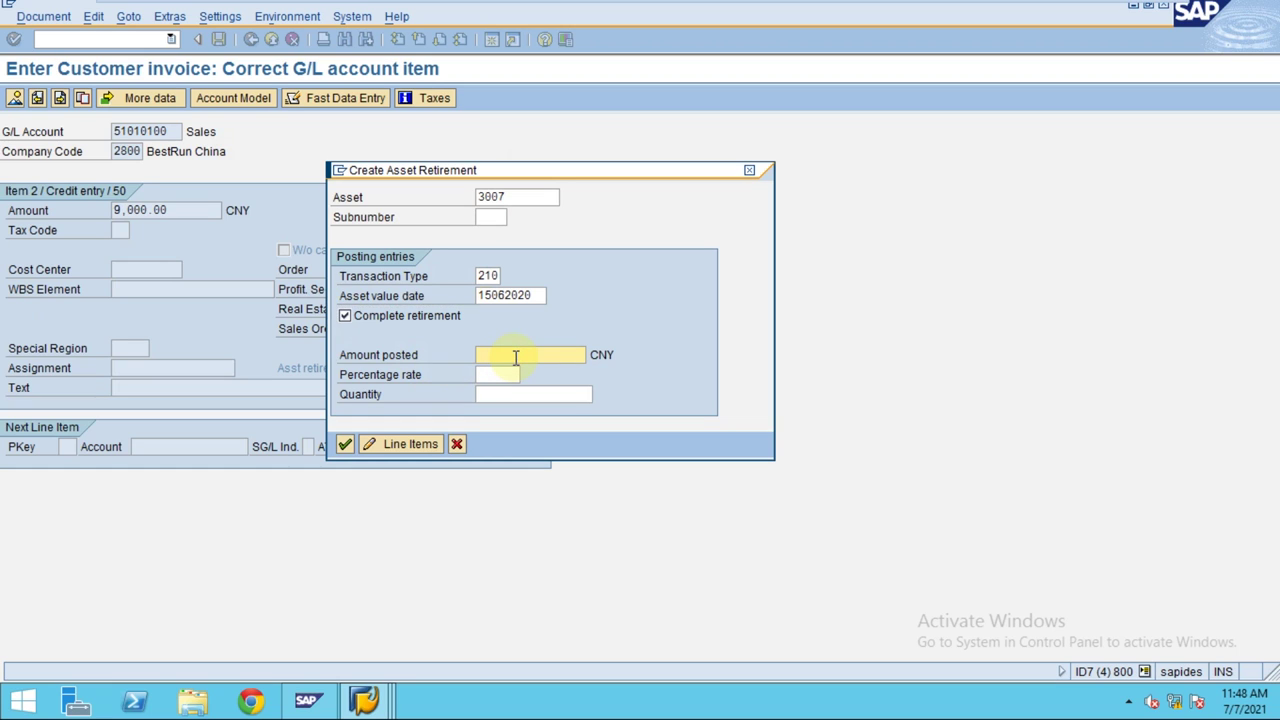
type("9000")
left_click(393, 446)
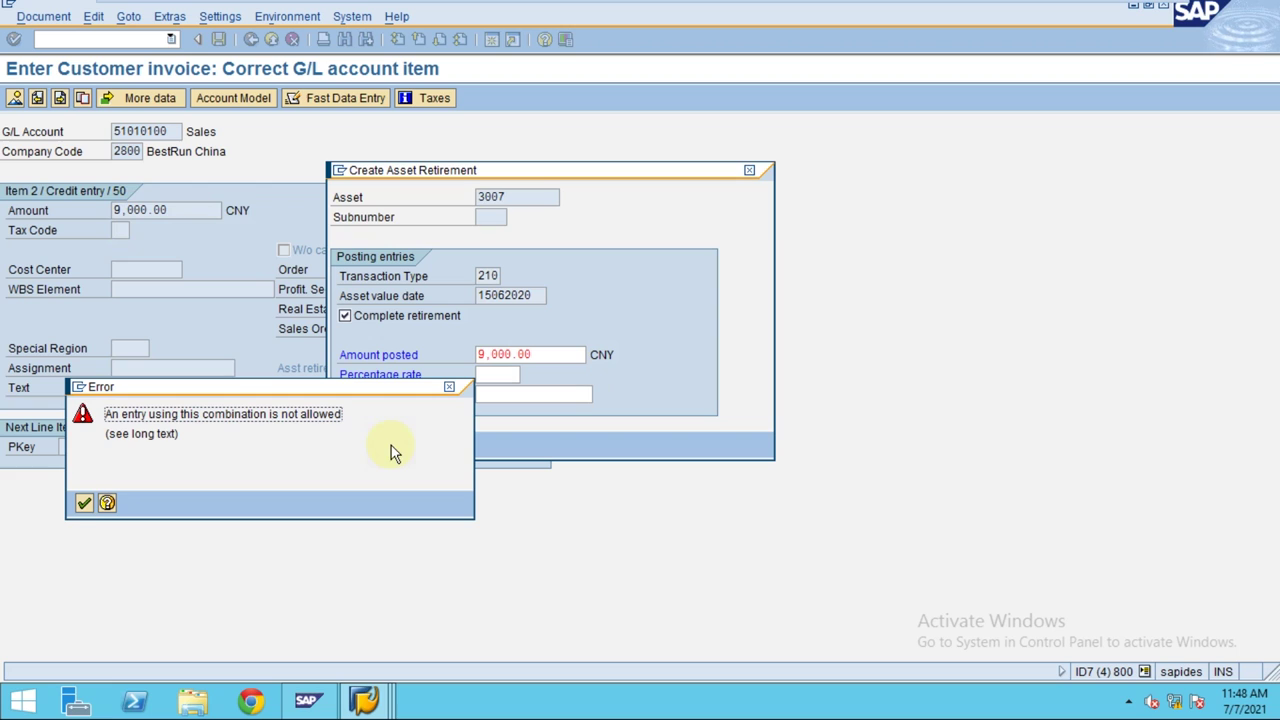
key("Return")
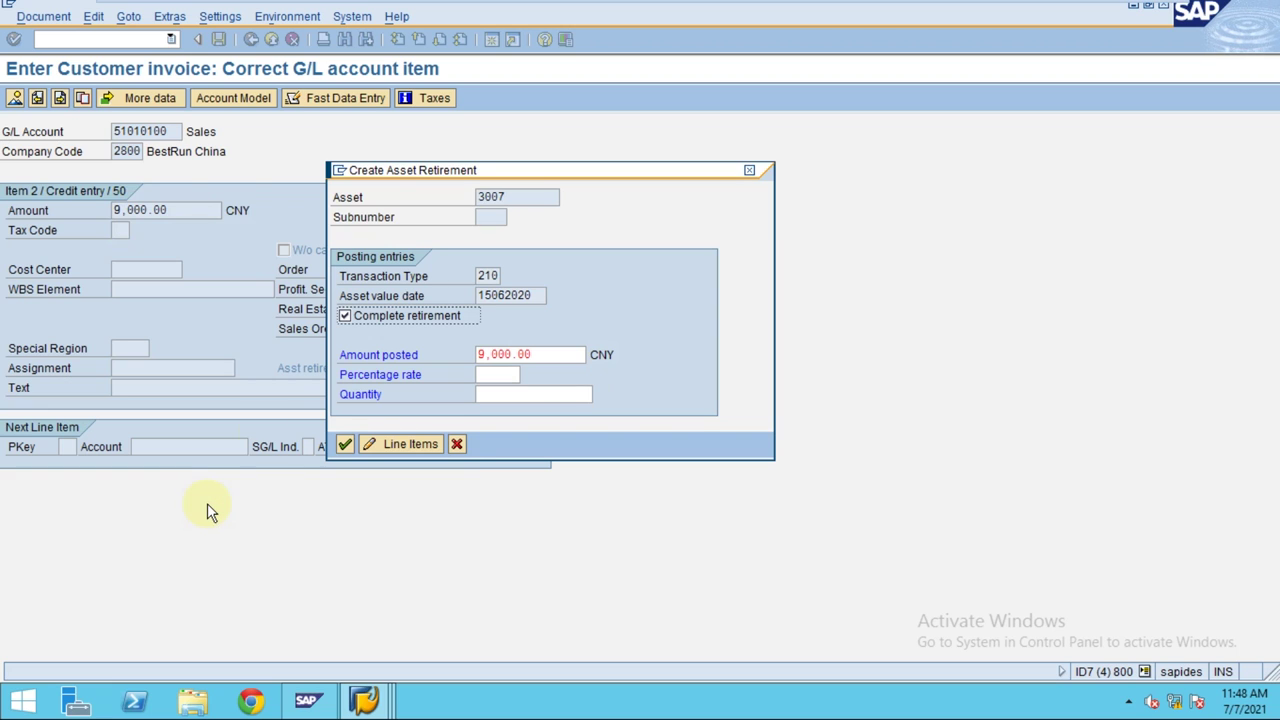
Step: Try the retirement without the complete retirement option, then retry it with the option enabled
left_click(362, 322)
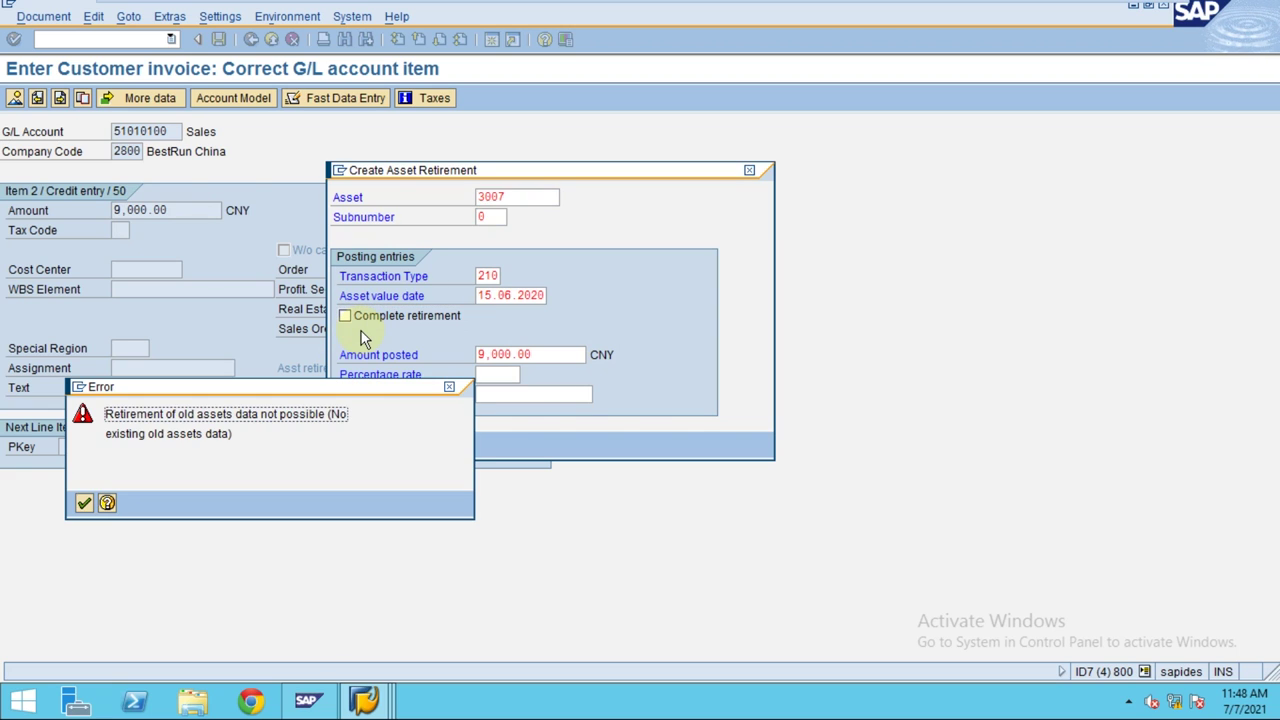
key("Return")
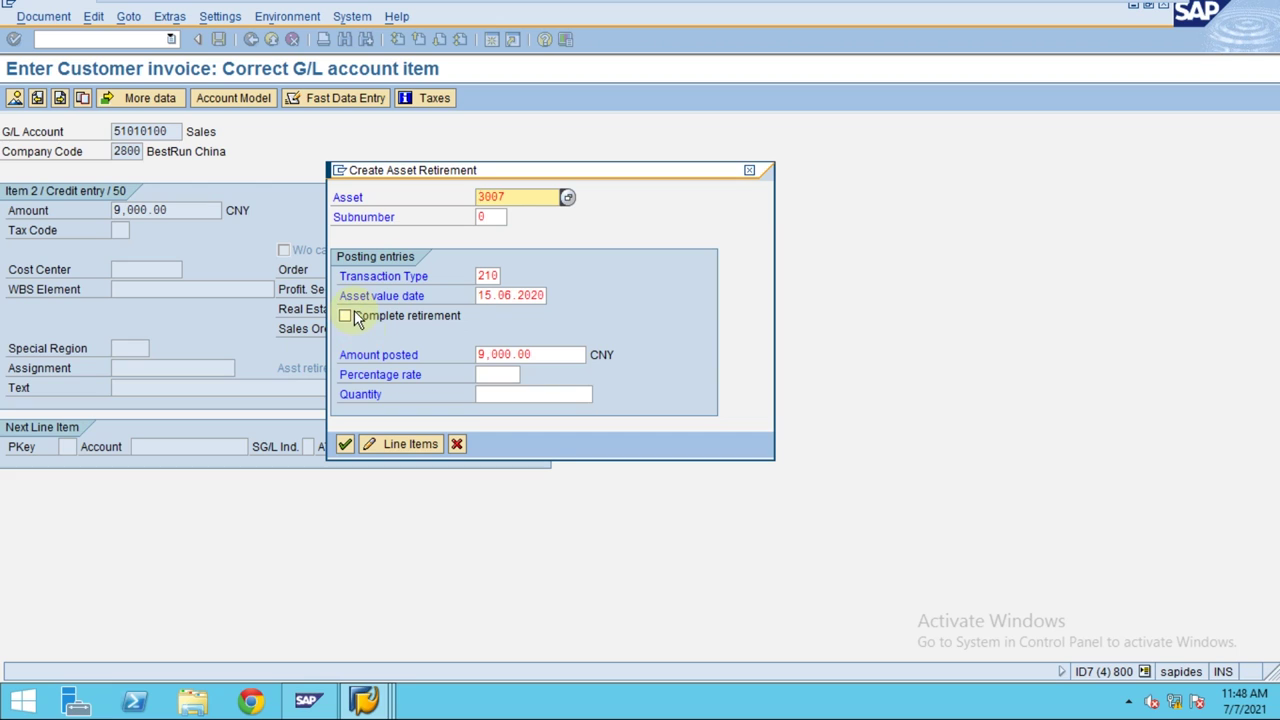
left_click(346, 316)
left_click(345, 443)
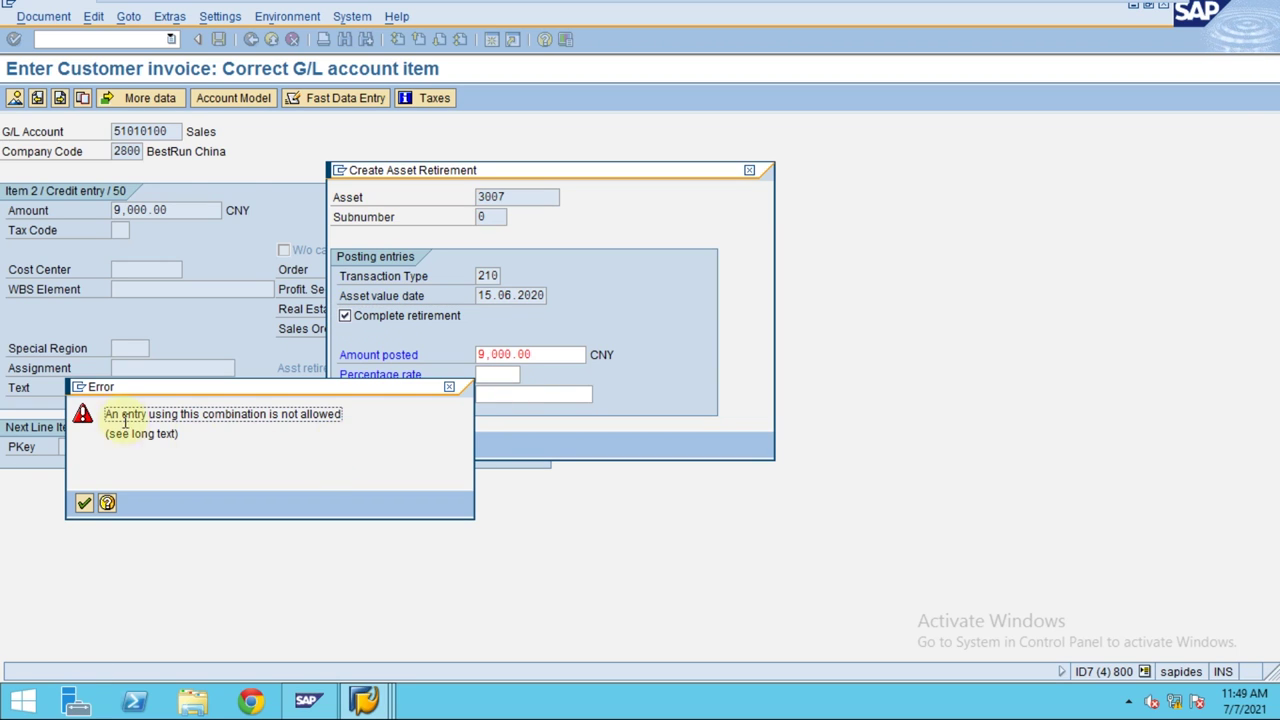
left_click_drag(106, 414, 262, 416)
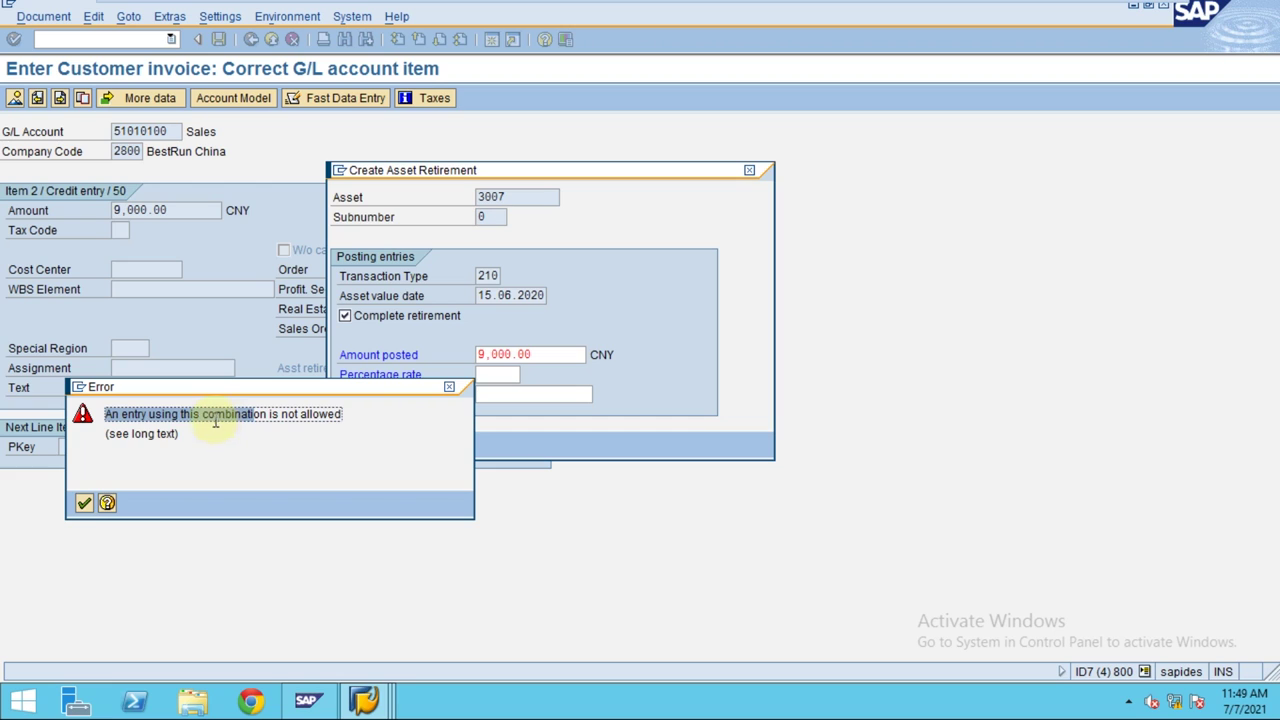
left_click(84, 503)
Step: Clear the posted amount while keeping the complete retirement option enabled
left_click(524, 355)
left_click_drag(548, 355, 470, 355)
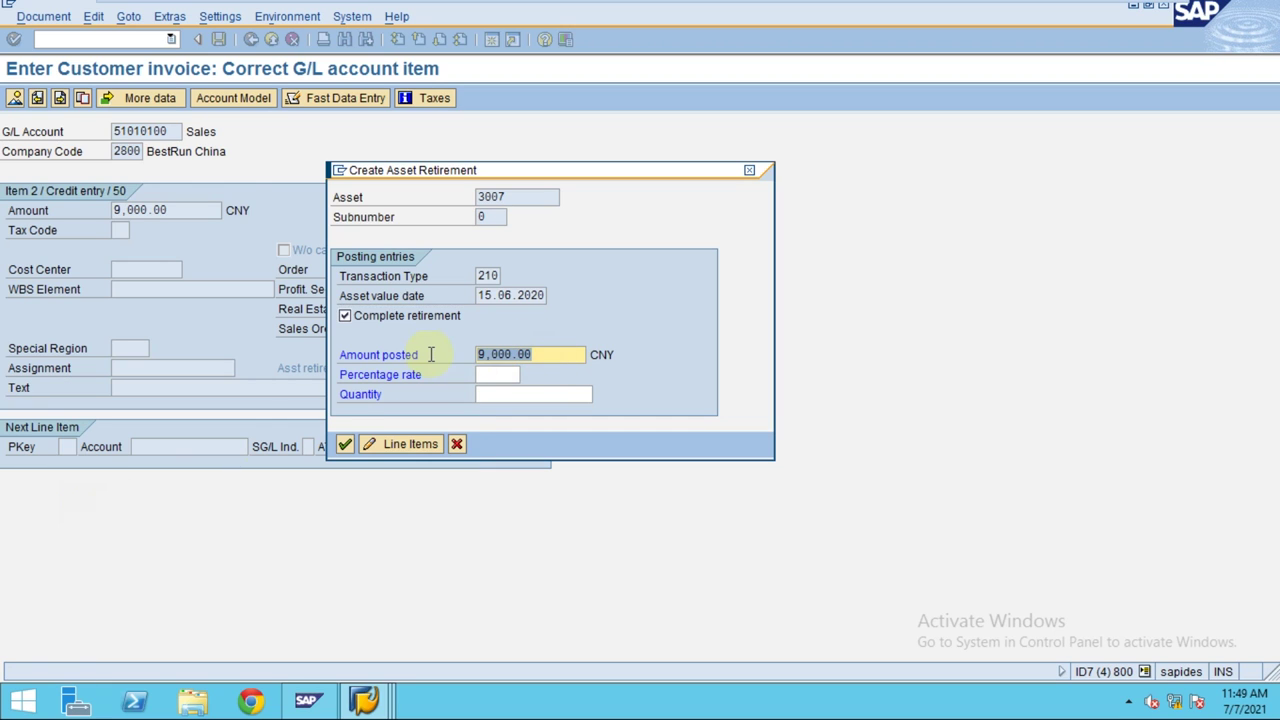
left_click(345, 316)
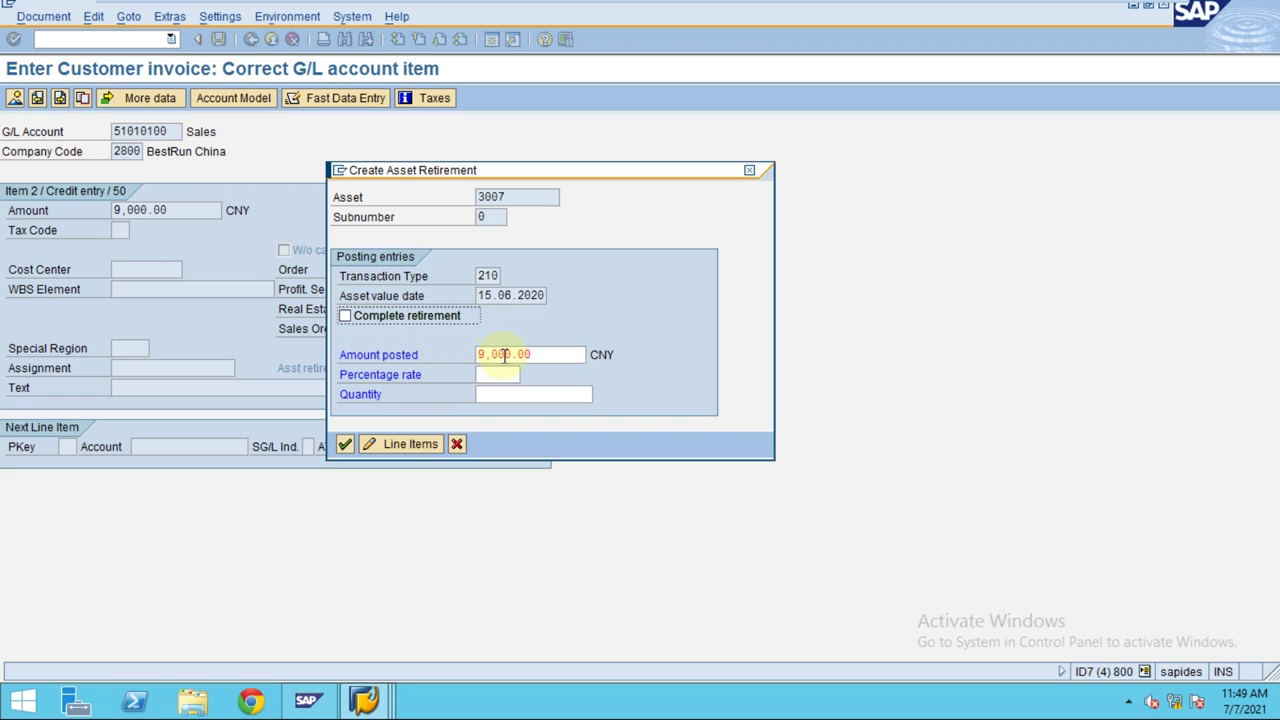
left_click(414, 318)
left_click_drag(550, 356, 466, 355)
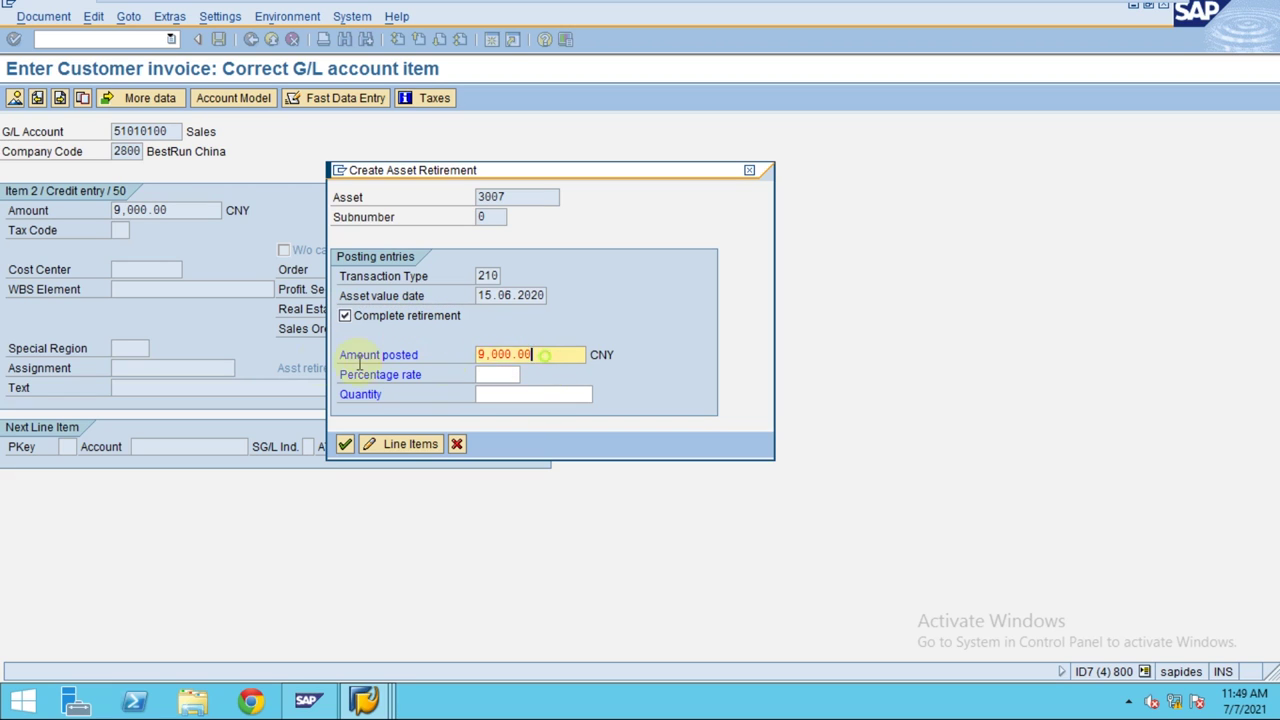
key("Delete")
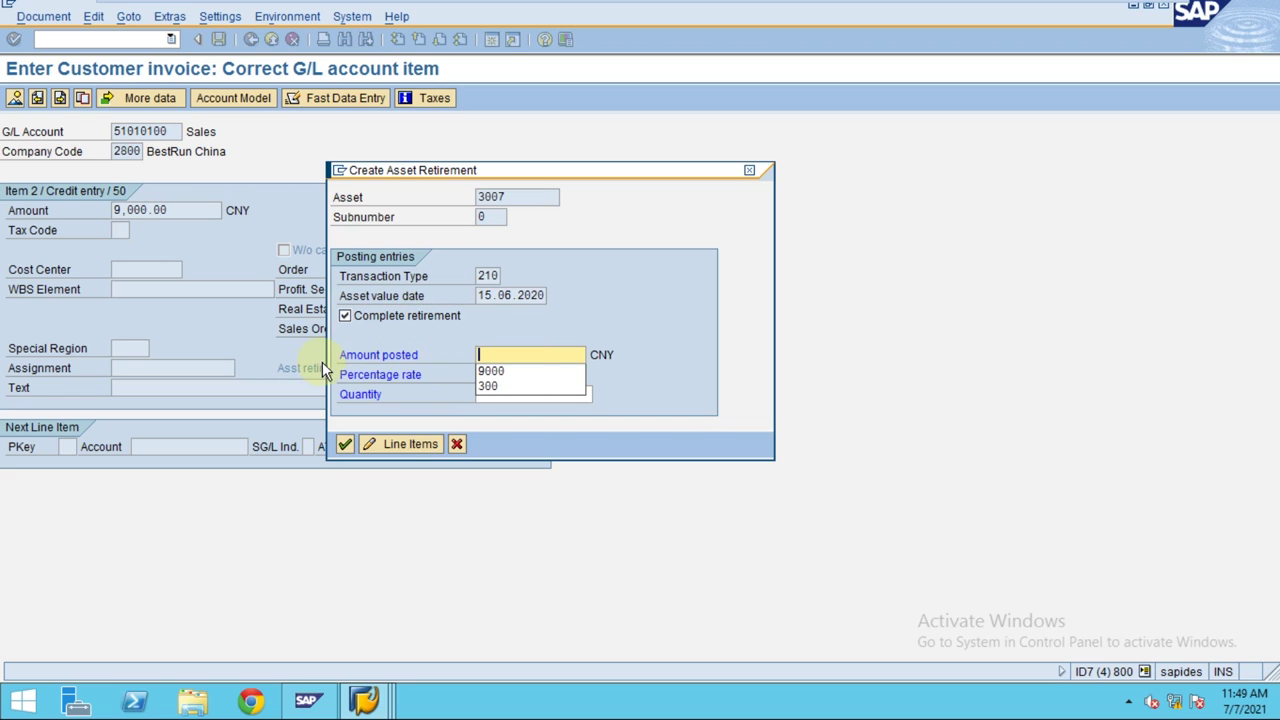
Step: Examine the retirement's posting entries, comparing the complete retirement option and transaction type with the amount, percentage and quantity fields
left_click(529, 352)
left_click_drag(527, 172, 752, 147)
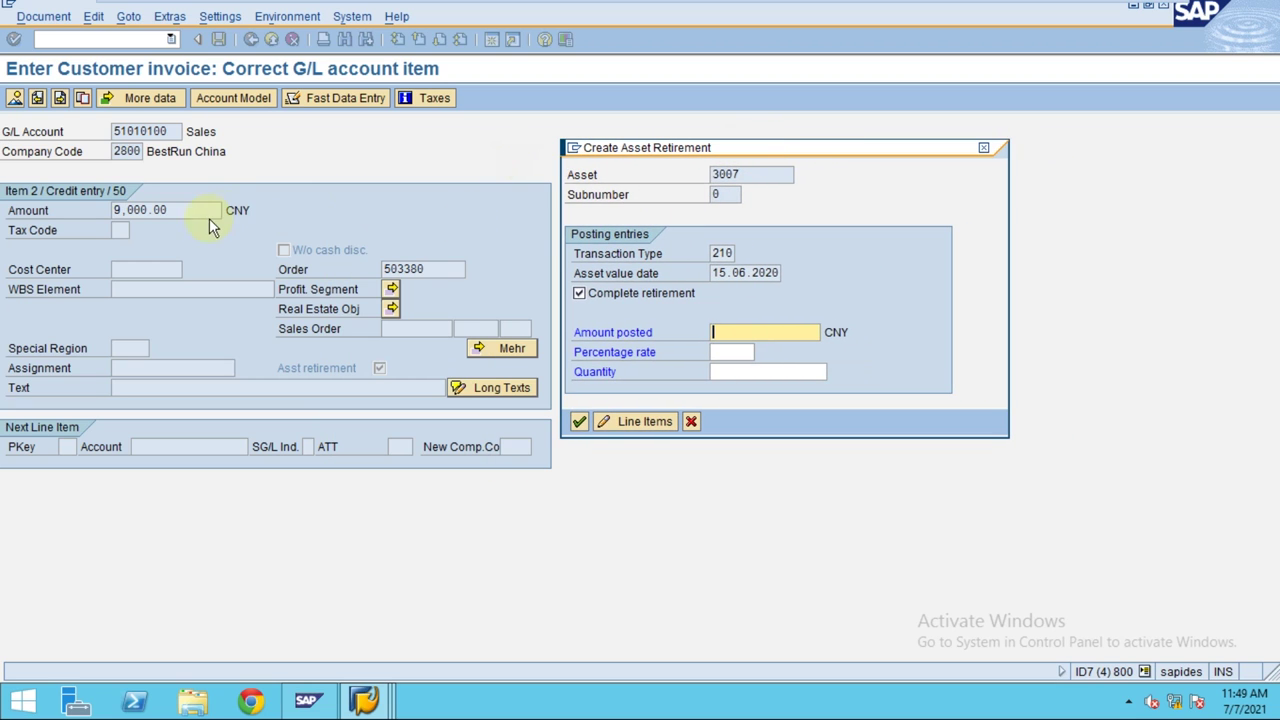
left_click(732, 352)
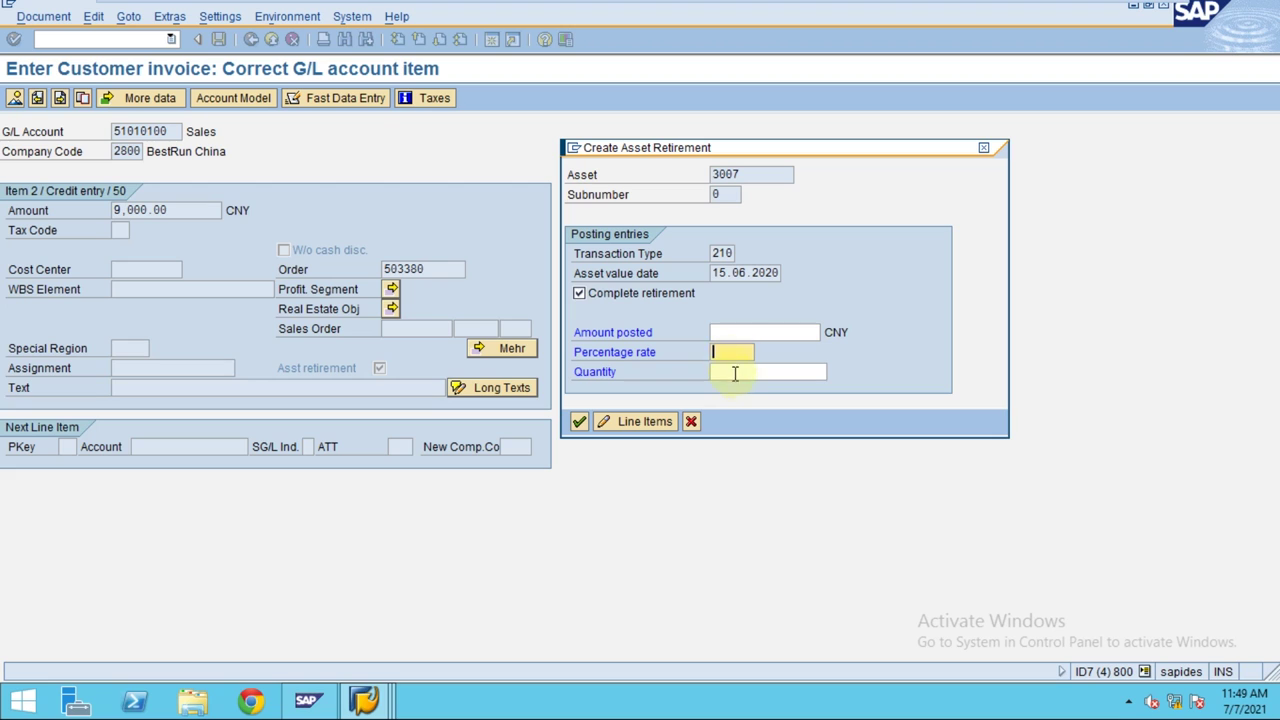
left_click(734, 372)
left_click(740, 340)
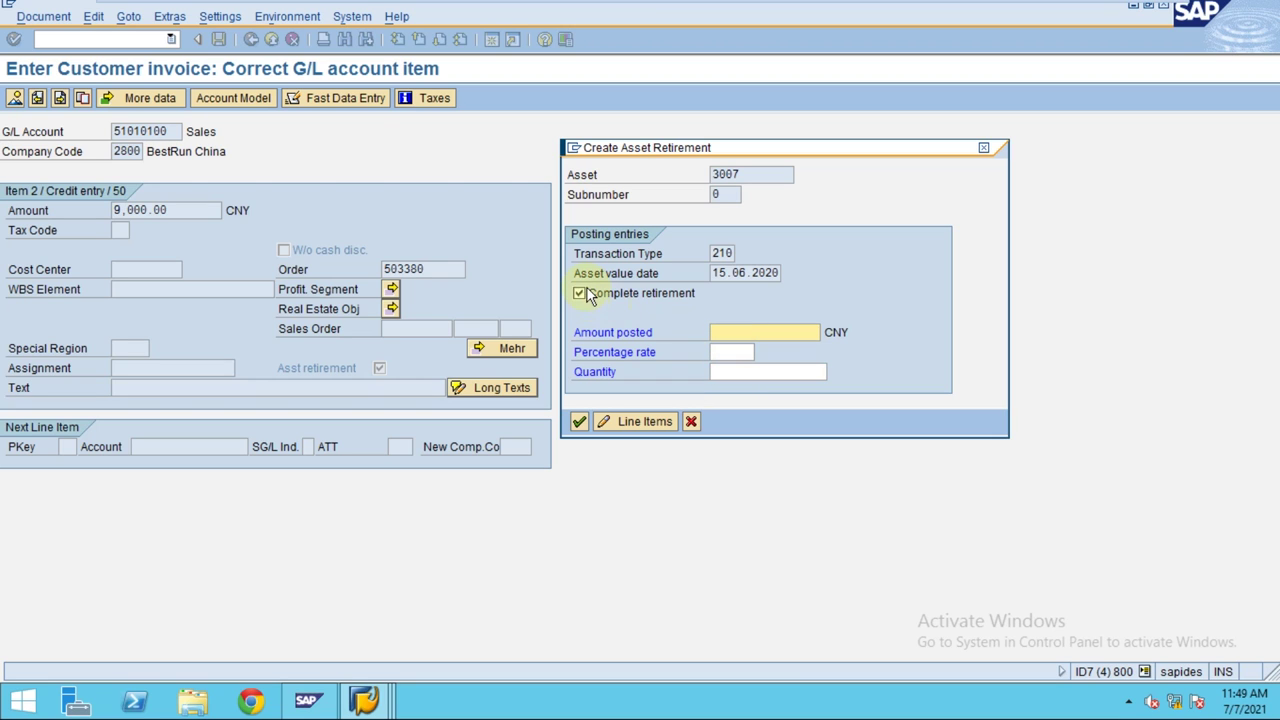
mouse_move(495, 6)
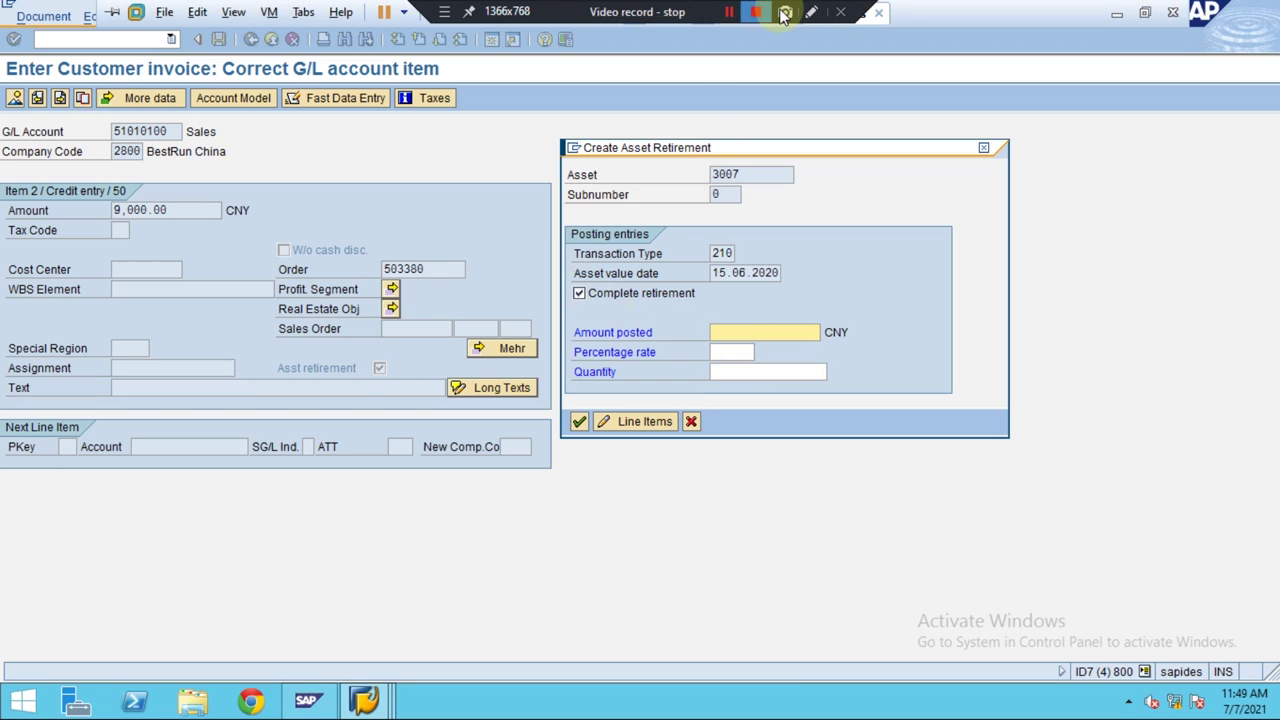
left_click(812, 14)
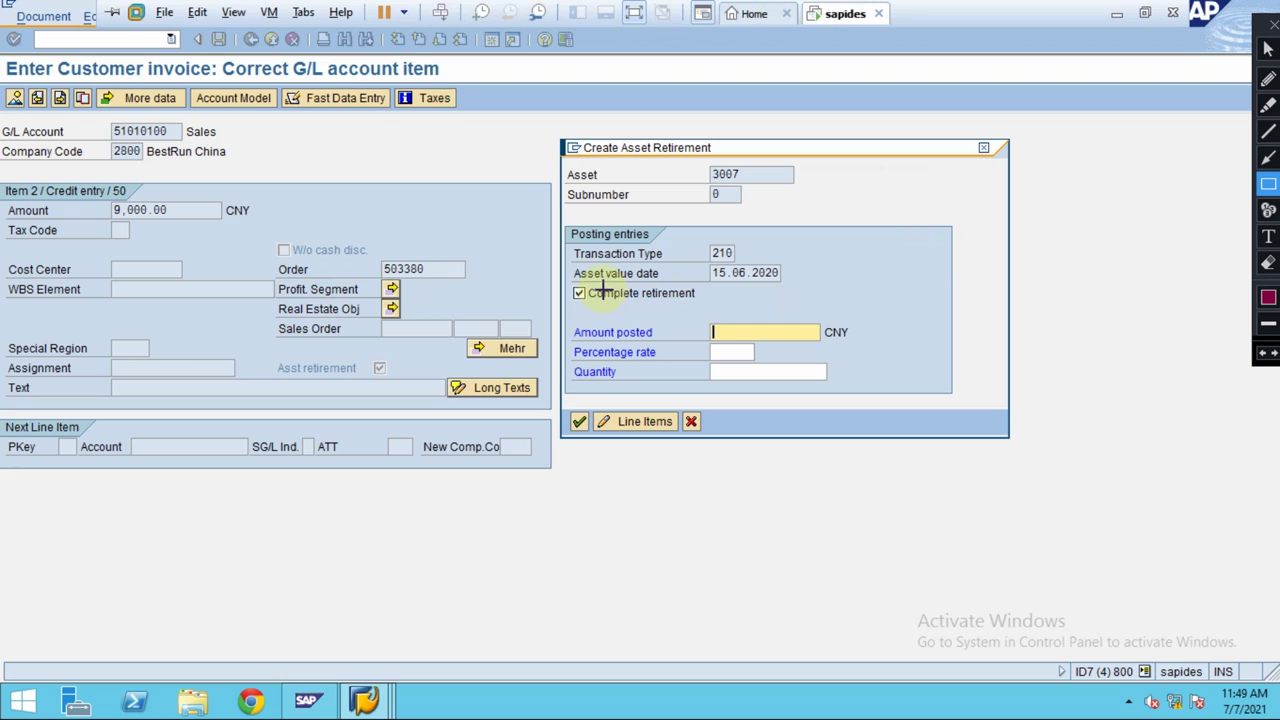
left_click_drag(563, 281, 715, 308)
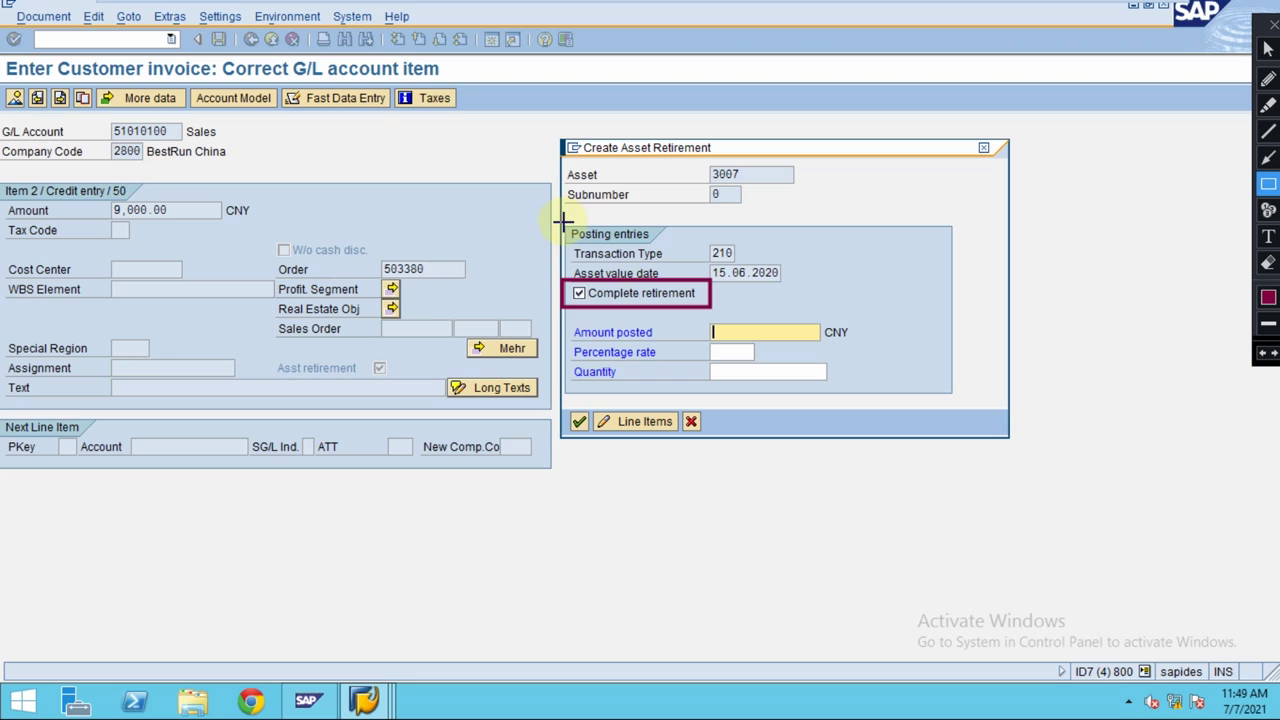
mouse_move(563, 222)
left_mouse_down()
mouse_move(651, 256)
mouse_move(742, 263)
left_mouse_up()
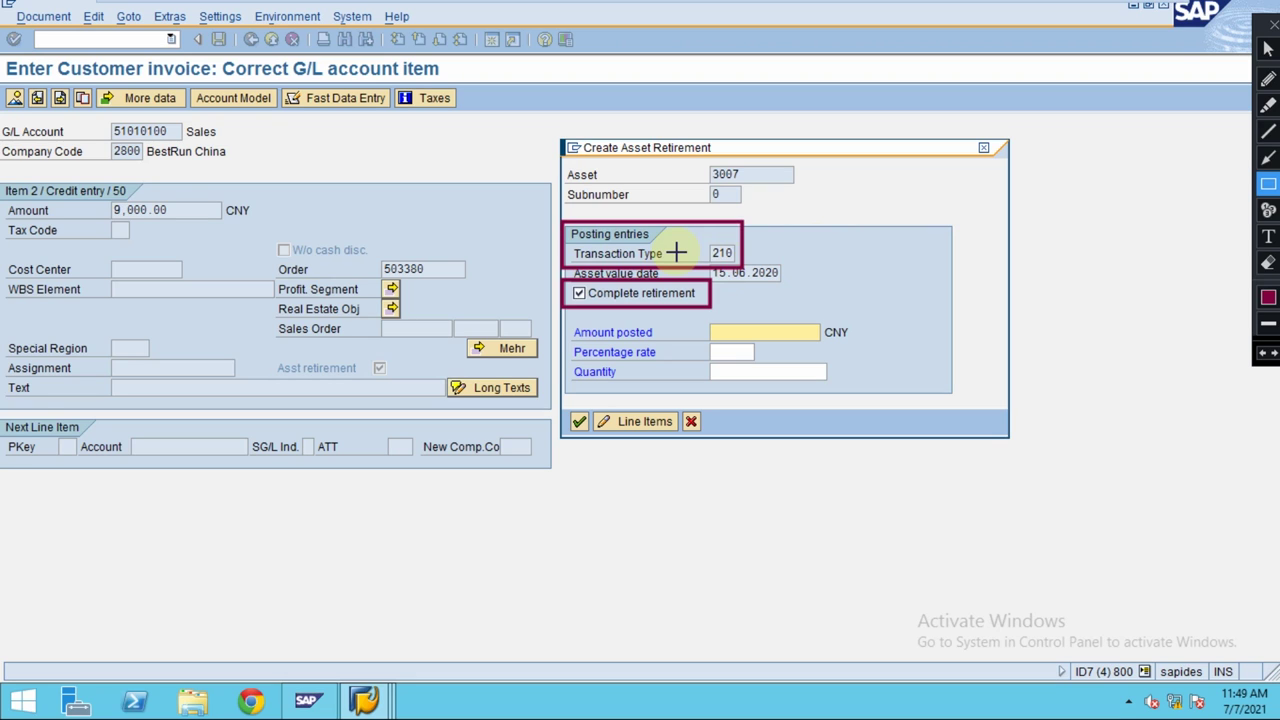
key("Escape")
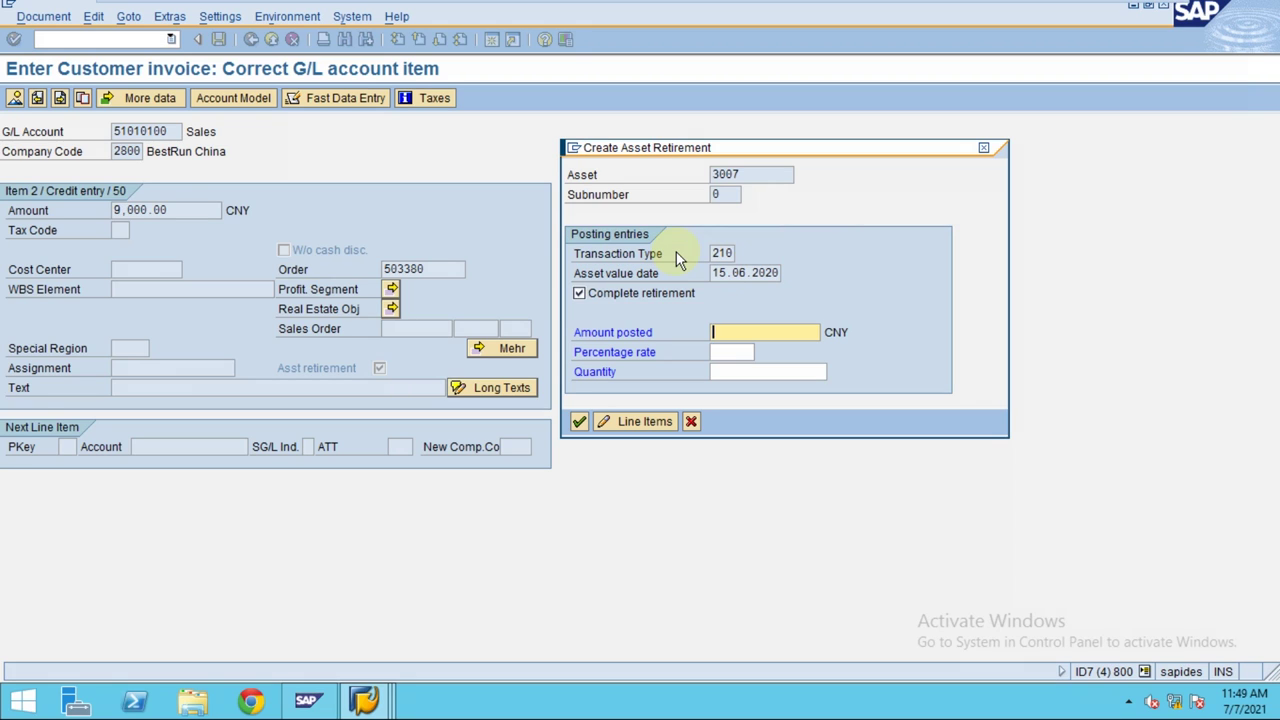
Step: Accept the asset retirement details and simulate the customer invoice from the document overview
left_click(580, 422)
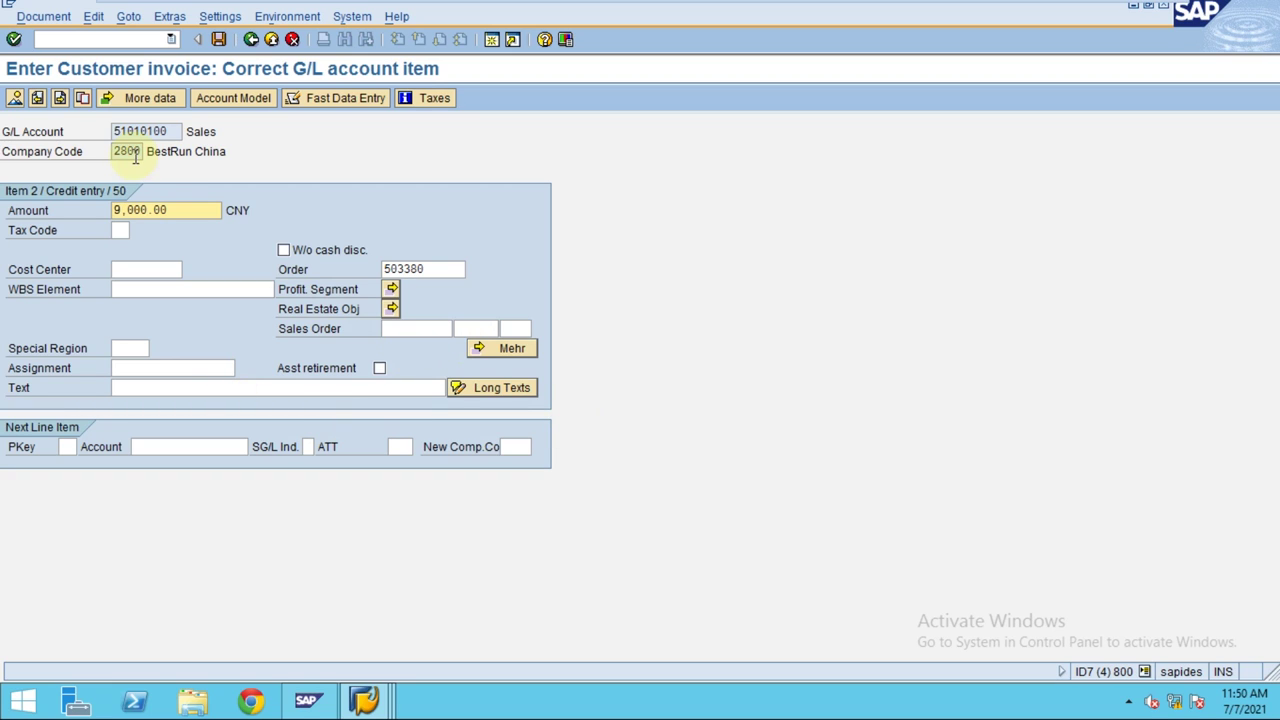
left_click(15, 98)
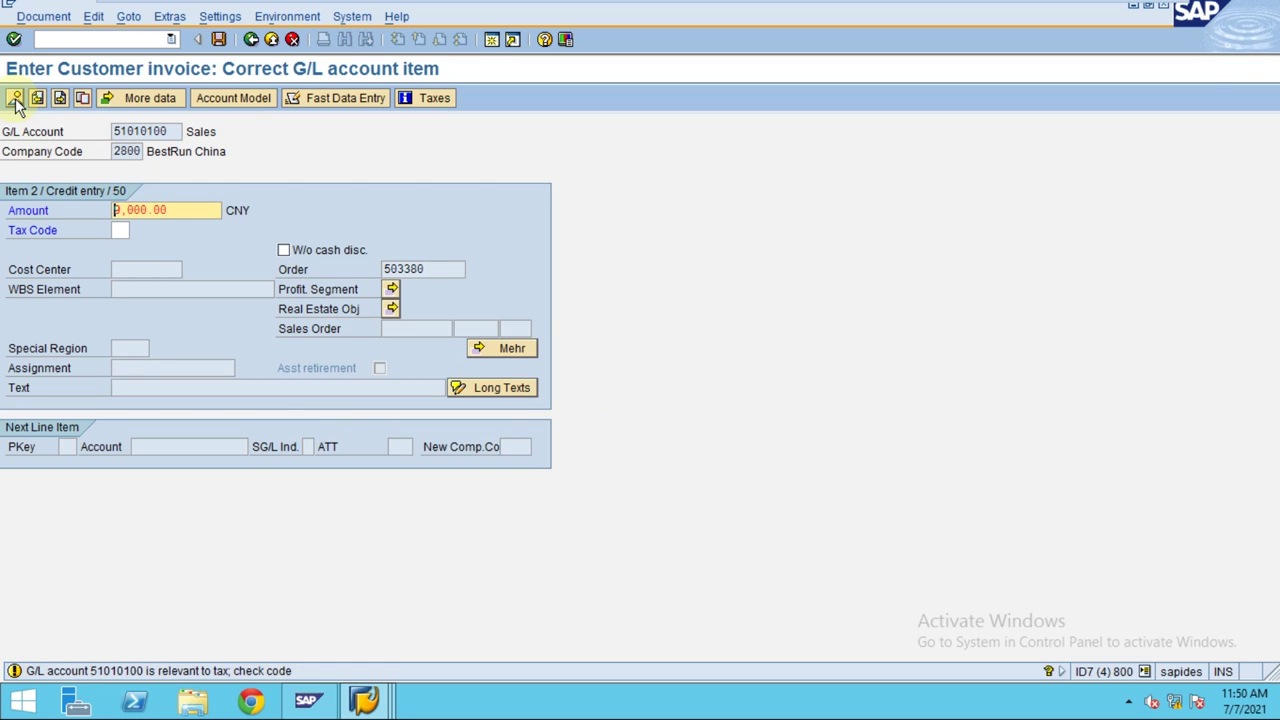
left_click(15, 98)
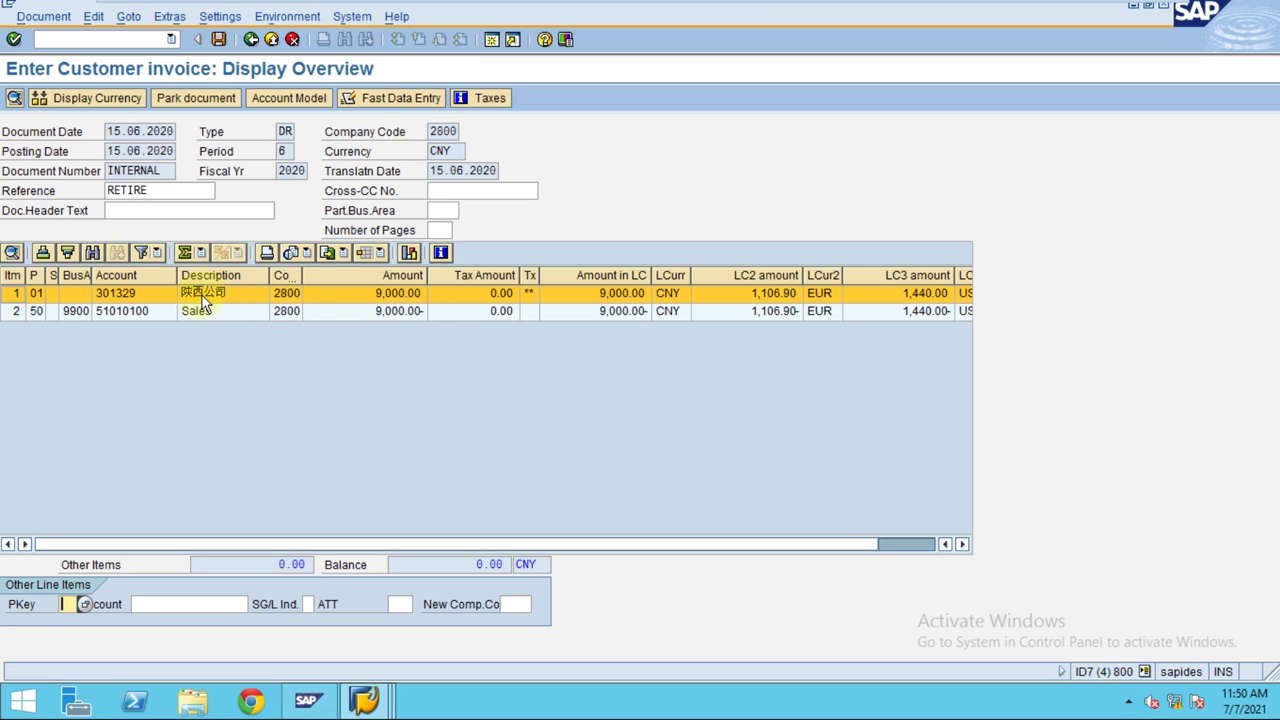
left_click(43, 16)
left_click(57, 94)
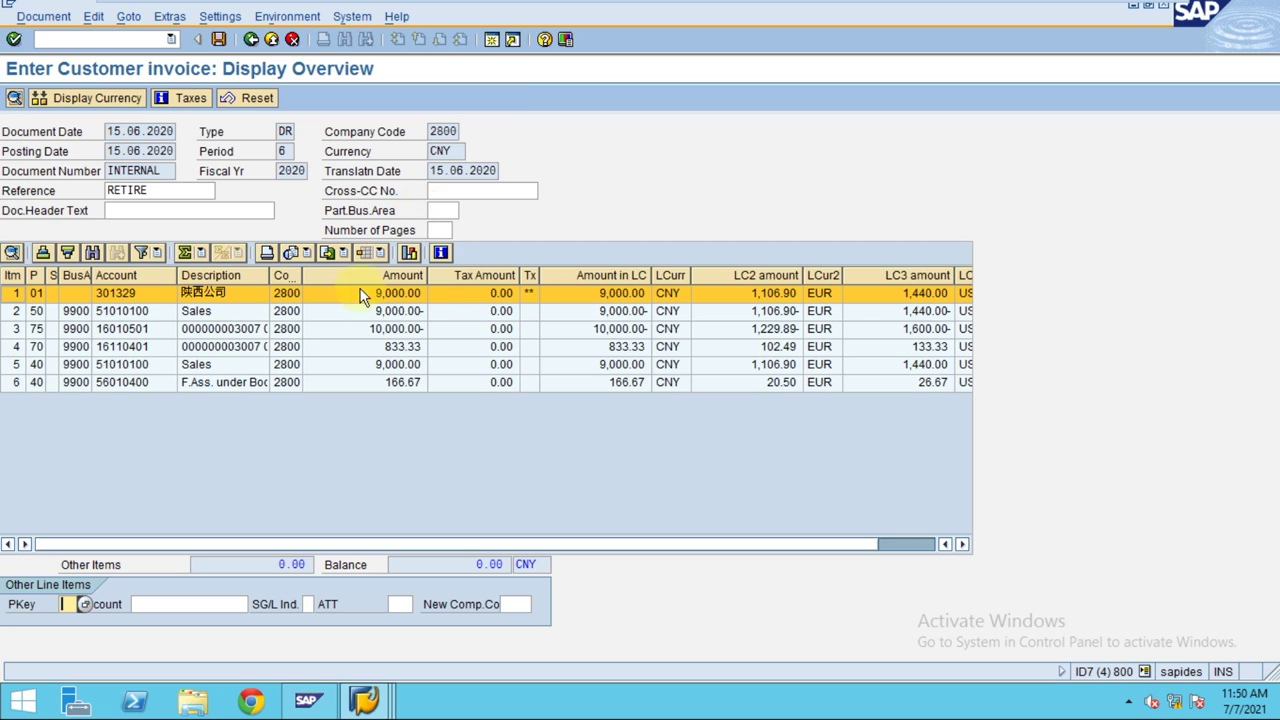
Step: Widen the Description column and narrow the Amount column to examine the simulated line items, including account 56010400
left_click_drag(268, 276, 307, 280)
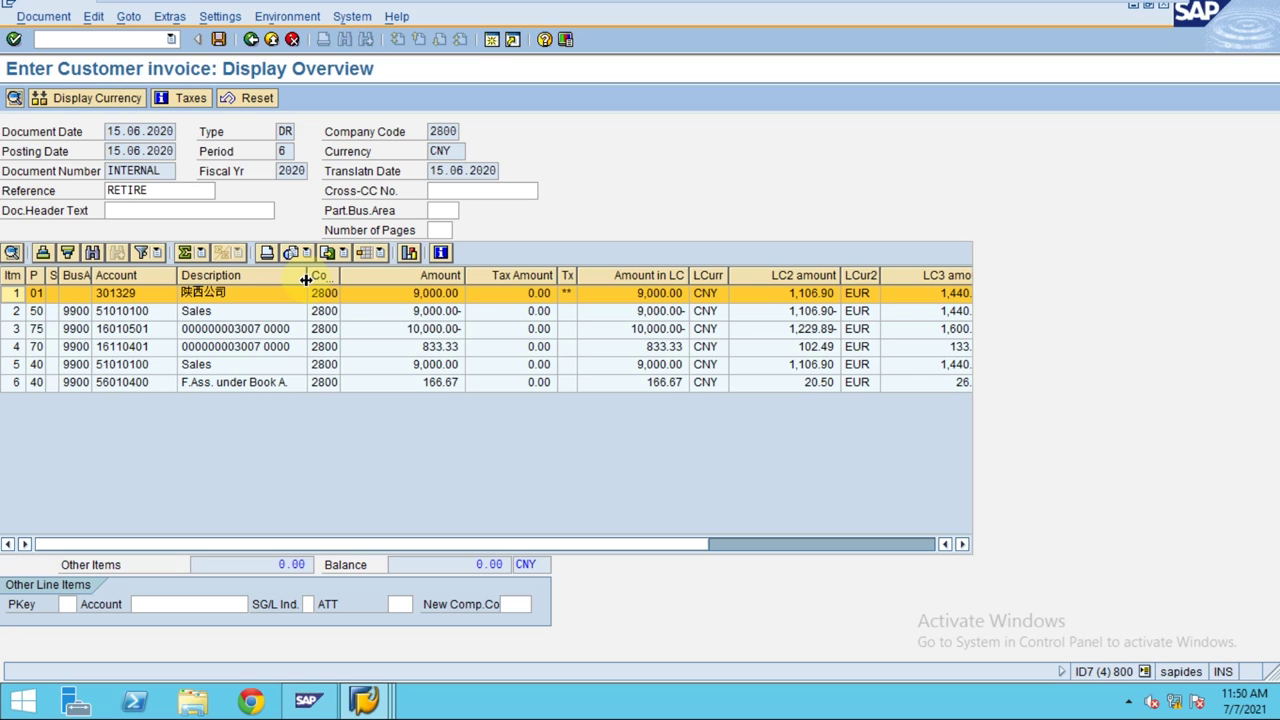
left_click(272, 384)
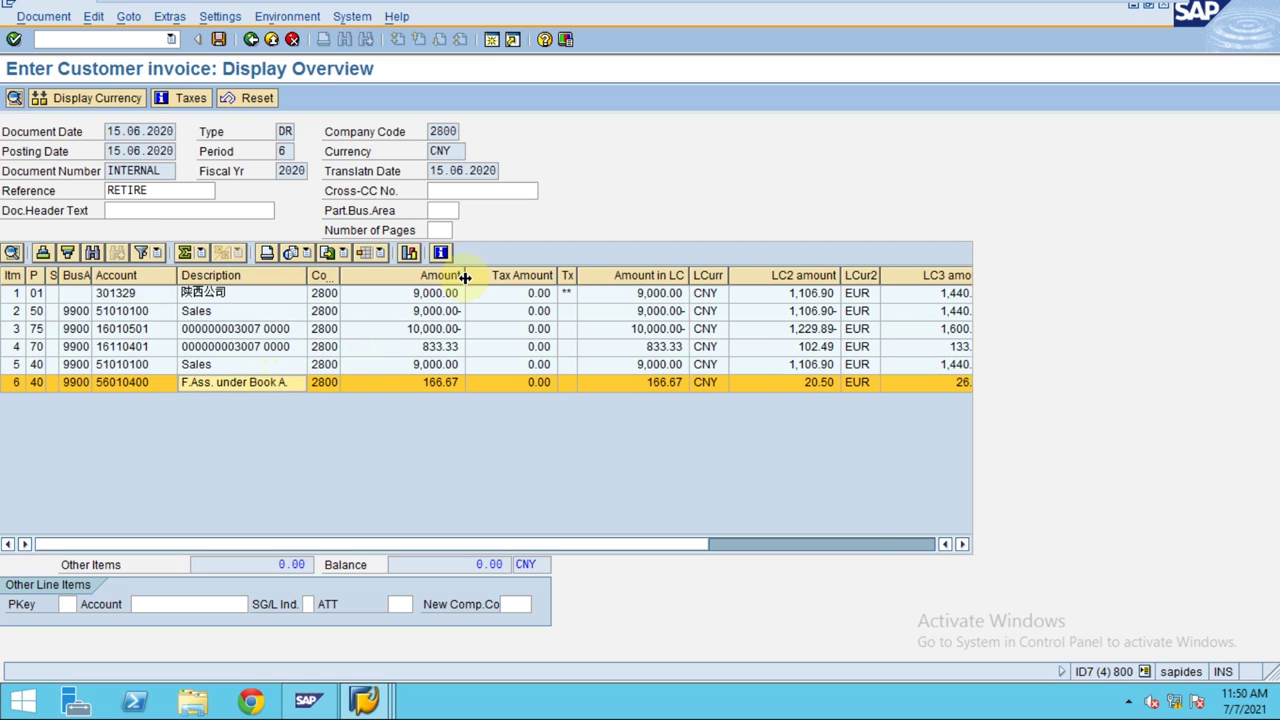
left_click_drag(465, 277, 408, 277)
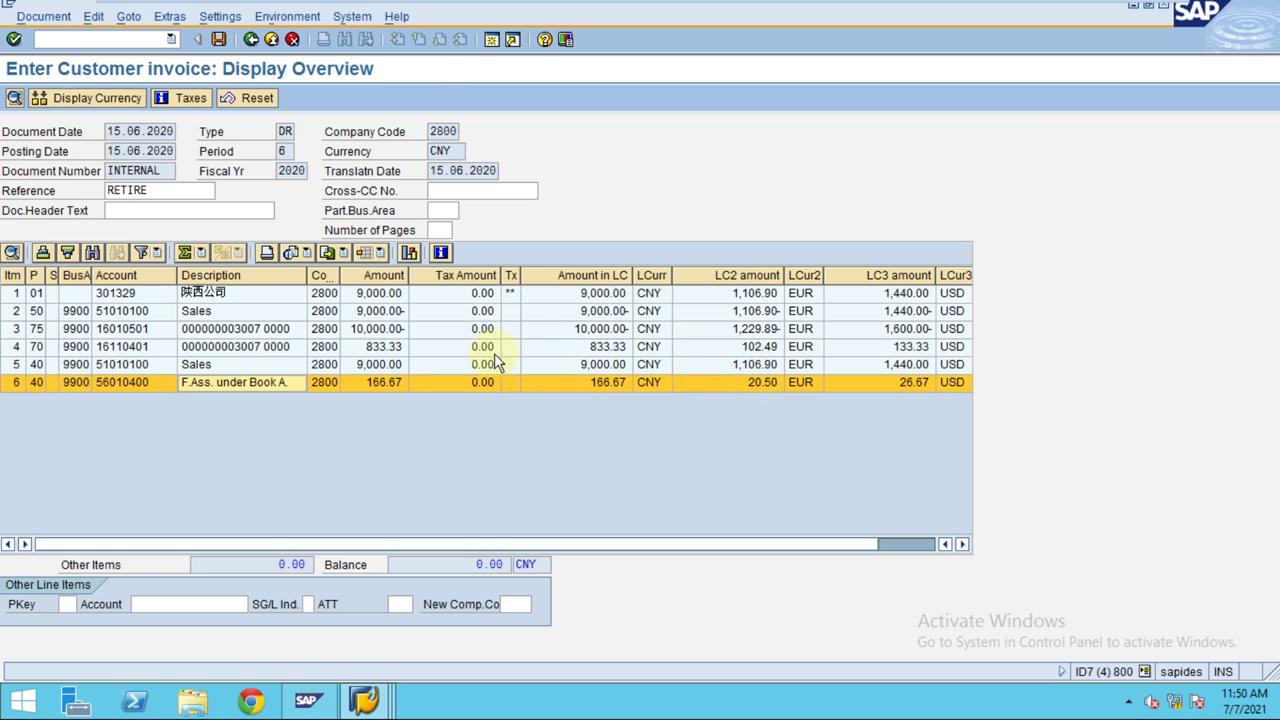
Step: Examine the simulated line items' accounts and compare the amounts of the customer, asset and sales clearing entries
mouse_move(443, 8)
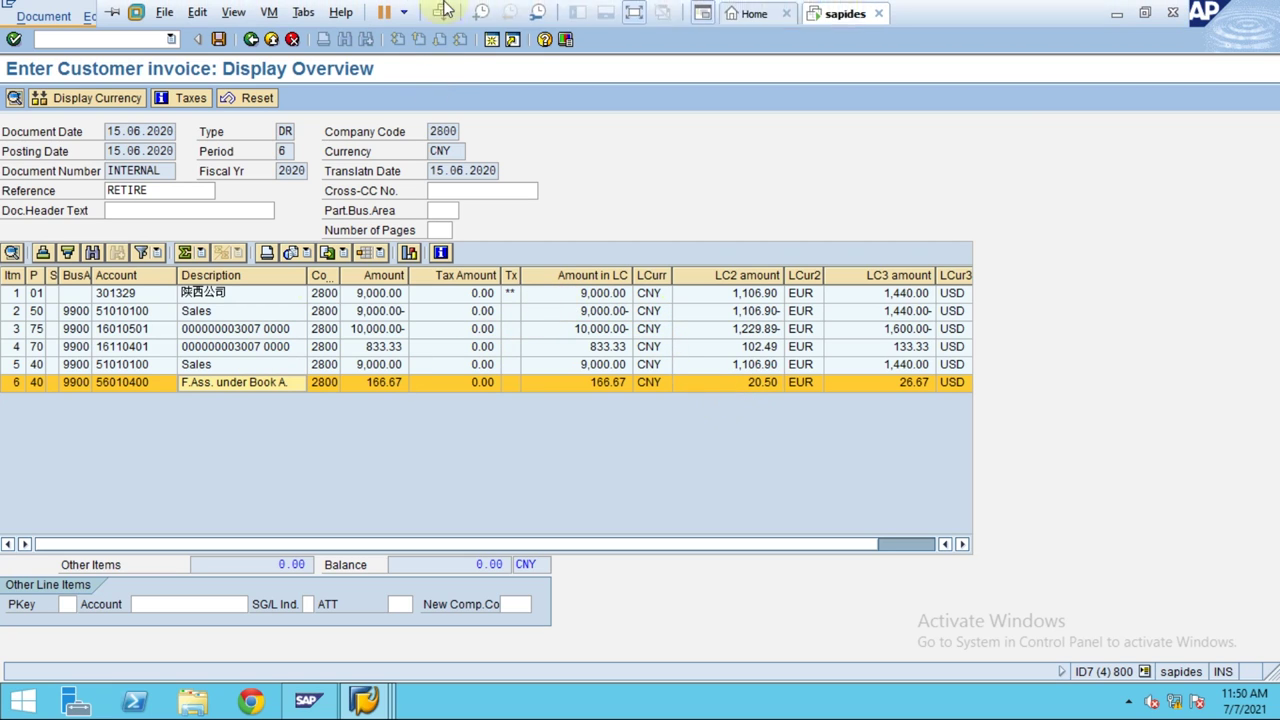
mouse_move(662, 10)
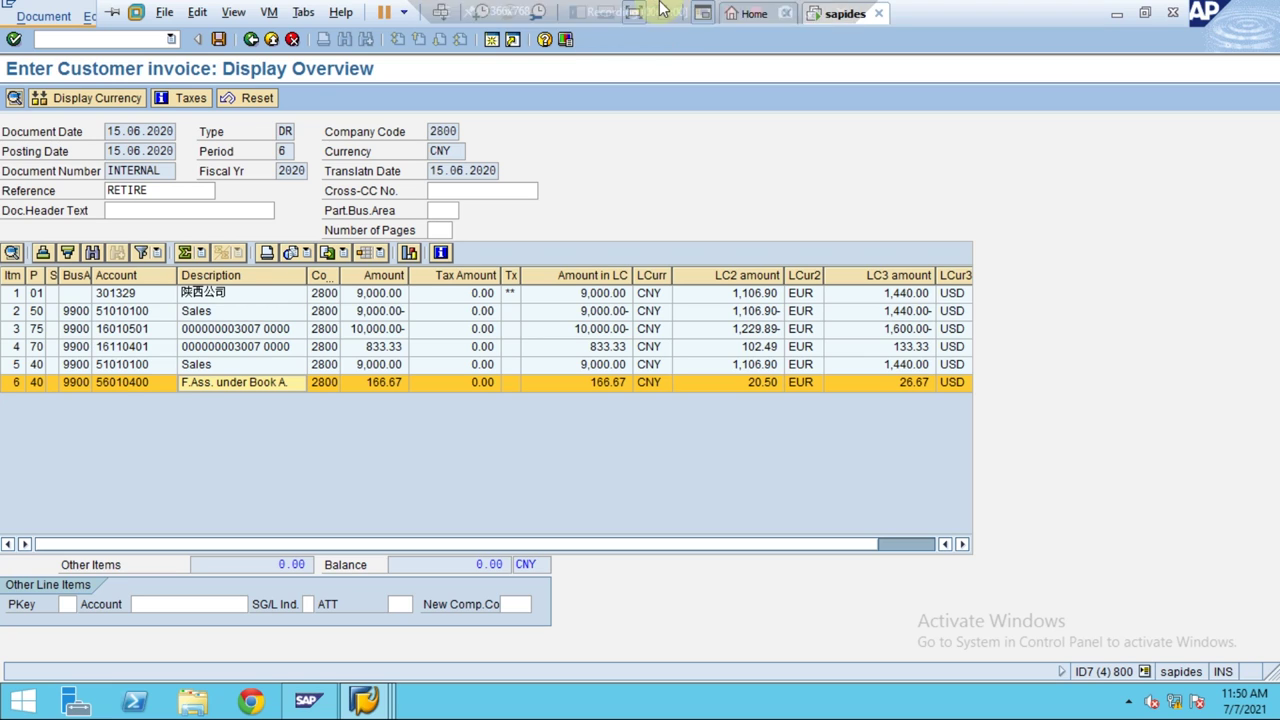
left_click(815, 12)
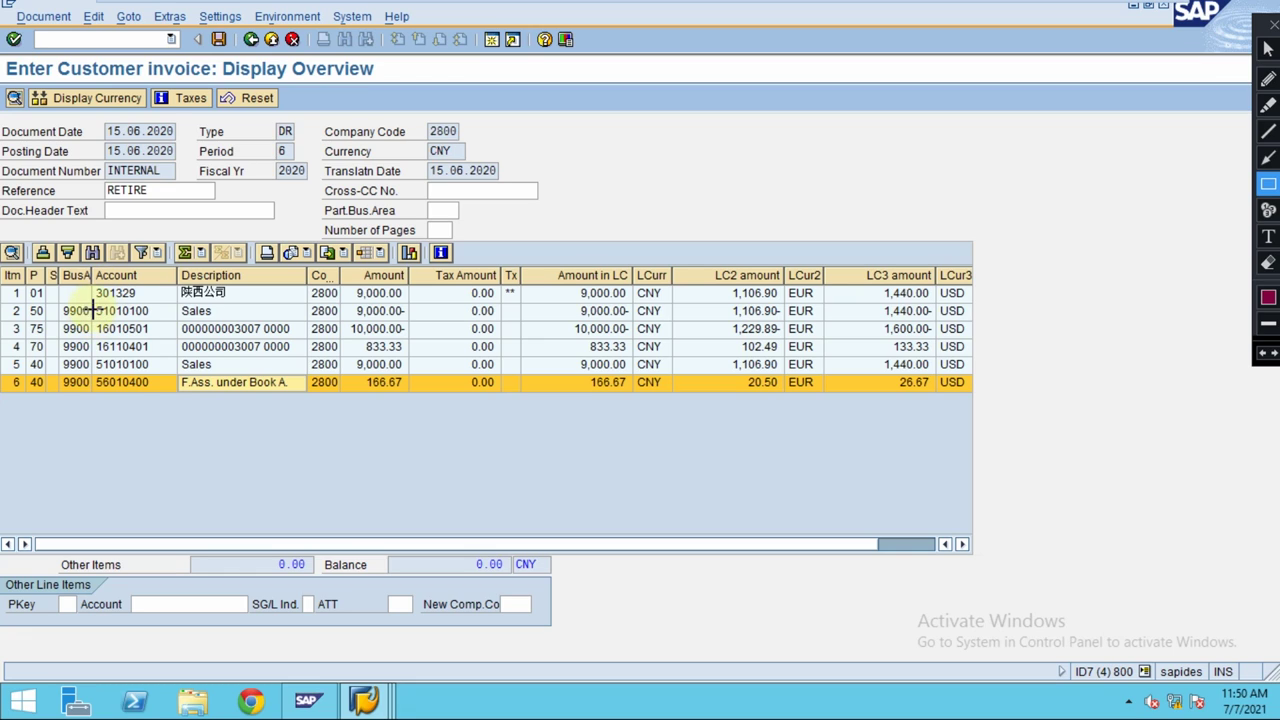
left_click_drag(93, 315, 156, 400)
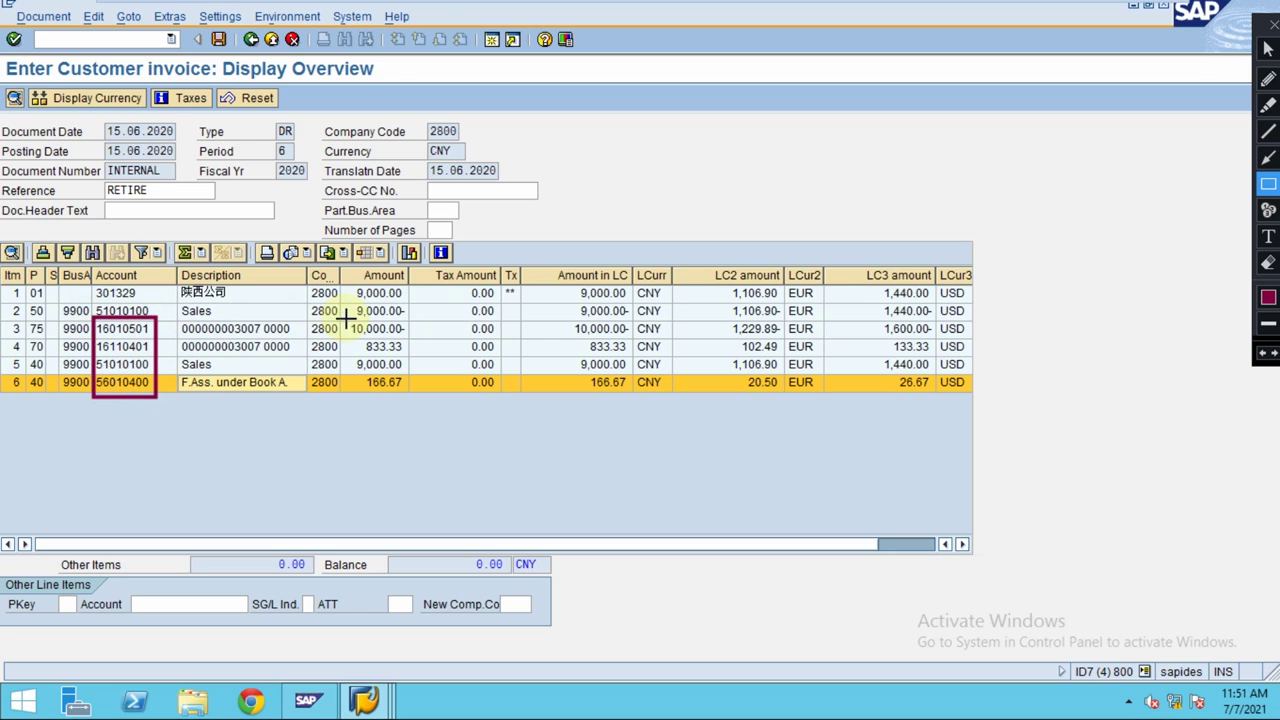
left_click(1268, 210)
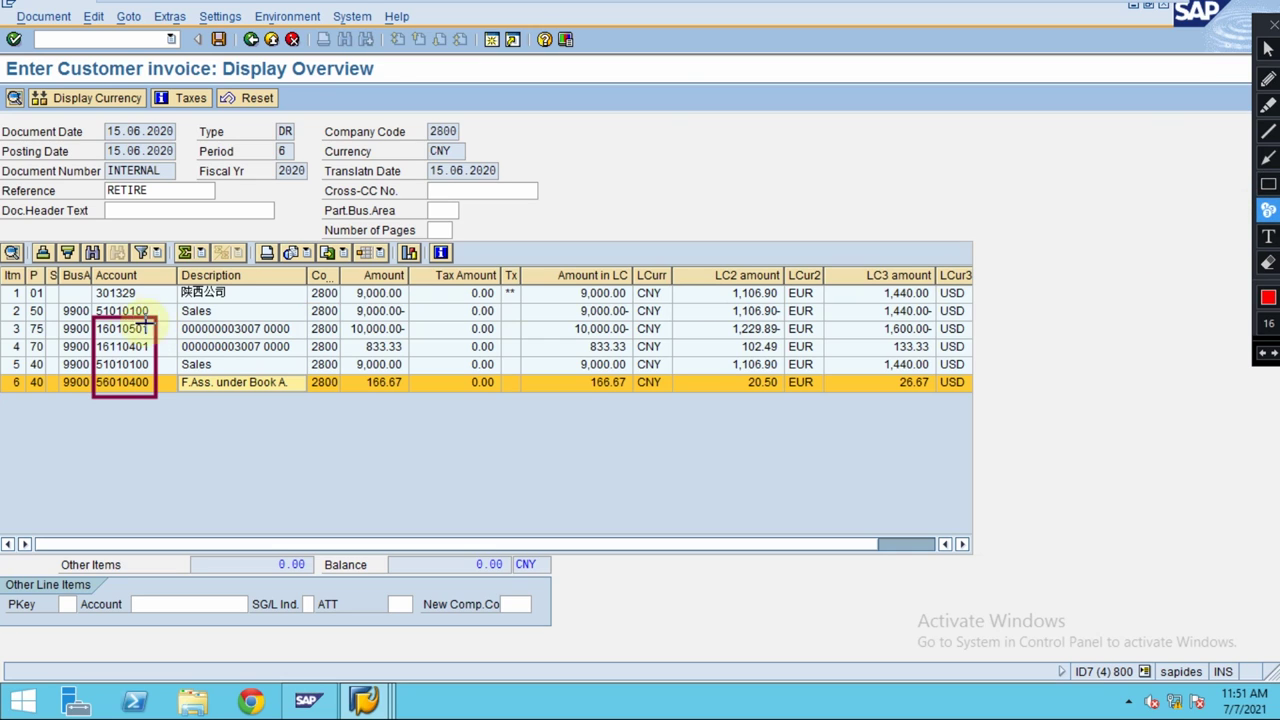
left_click(73, 292)
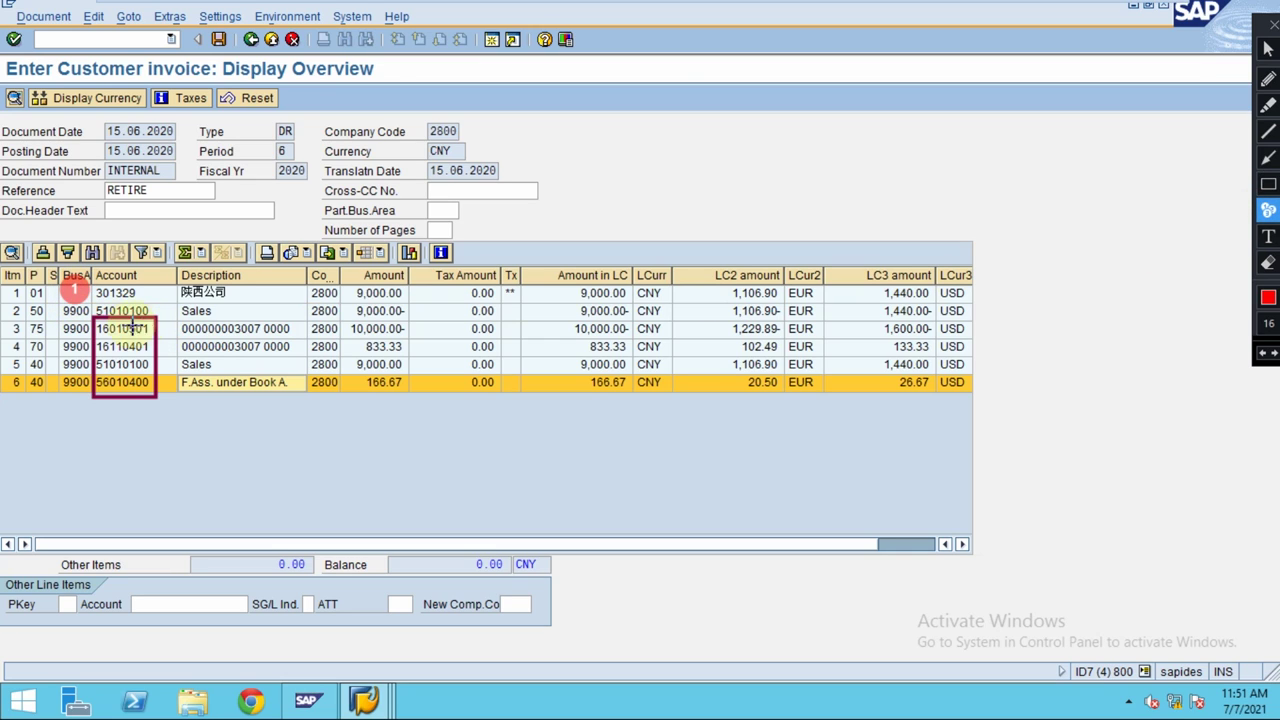
left_click(163, 310)
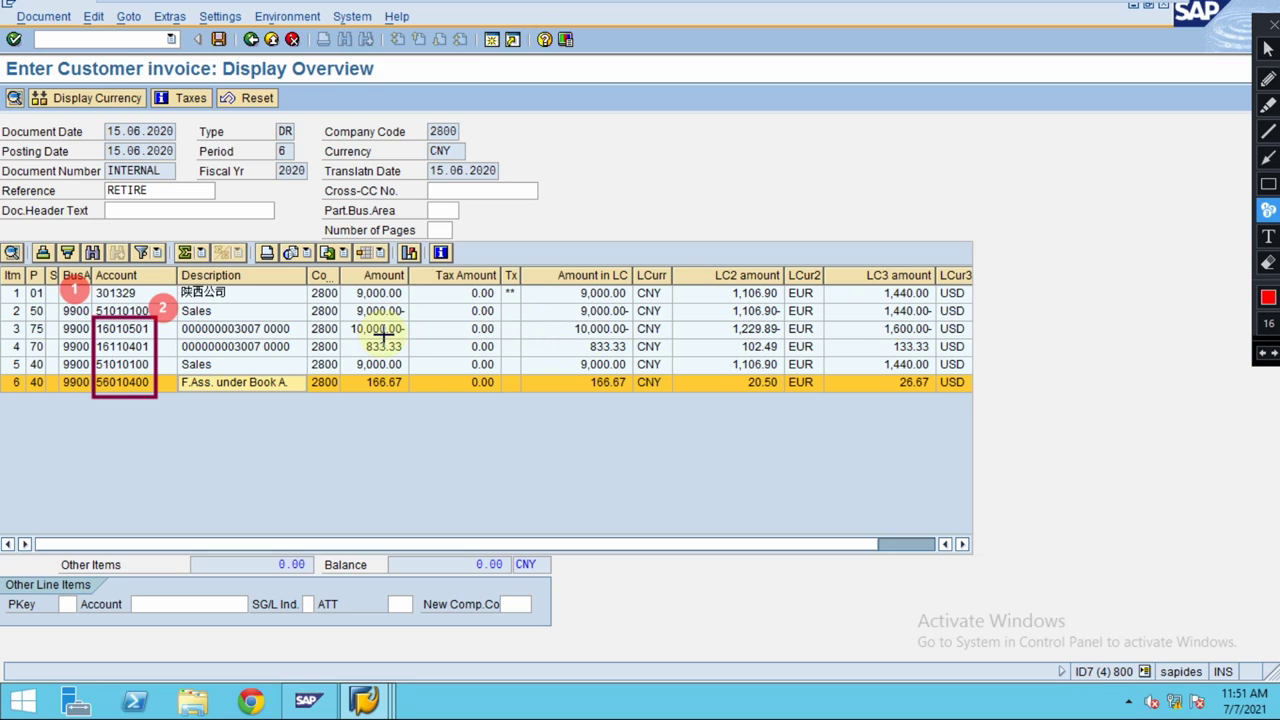
key("r")
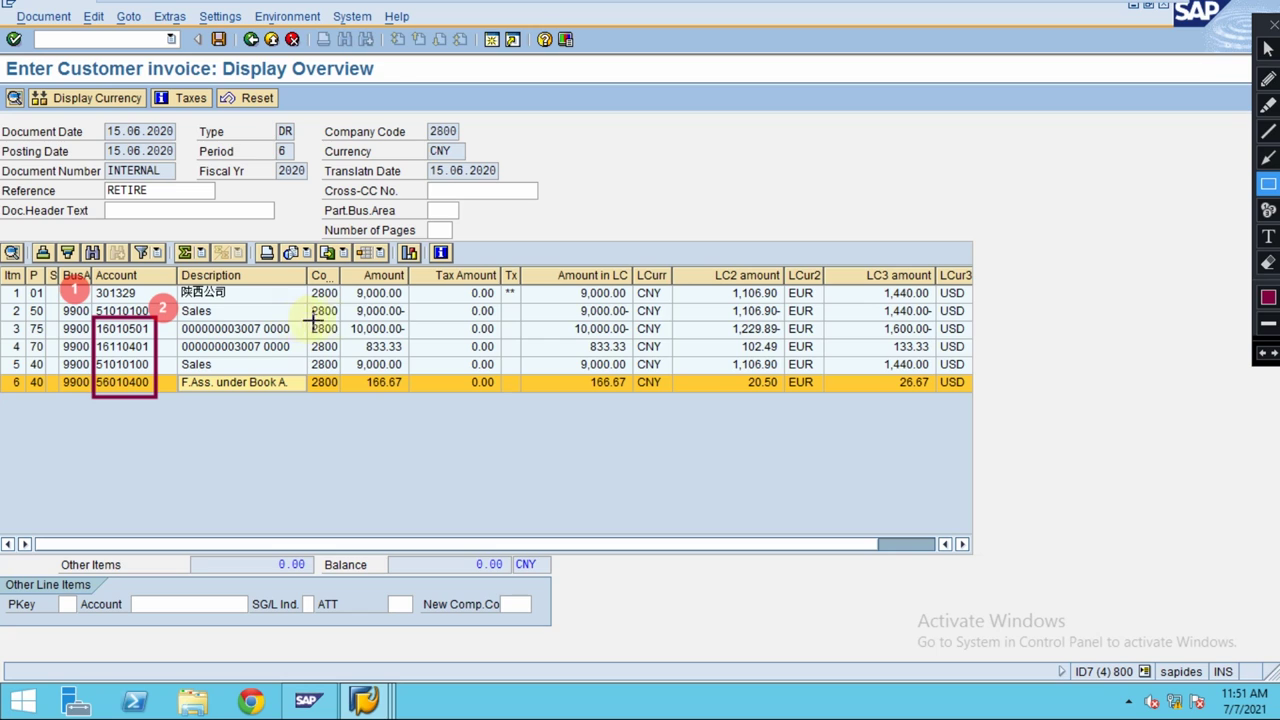
left_click_drag(341, 321, 411, 340)
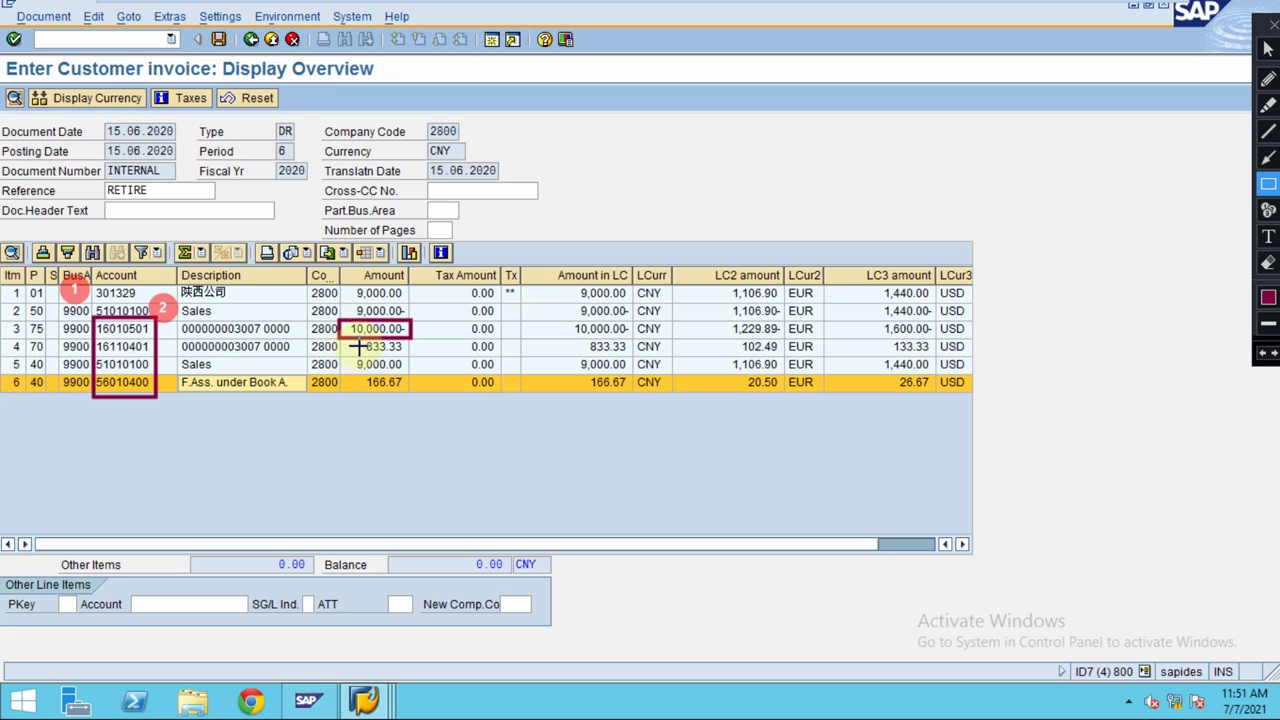
left_click_drag(339, 355, 409, 373)
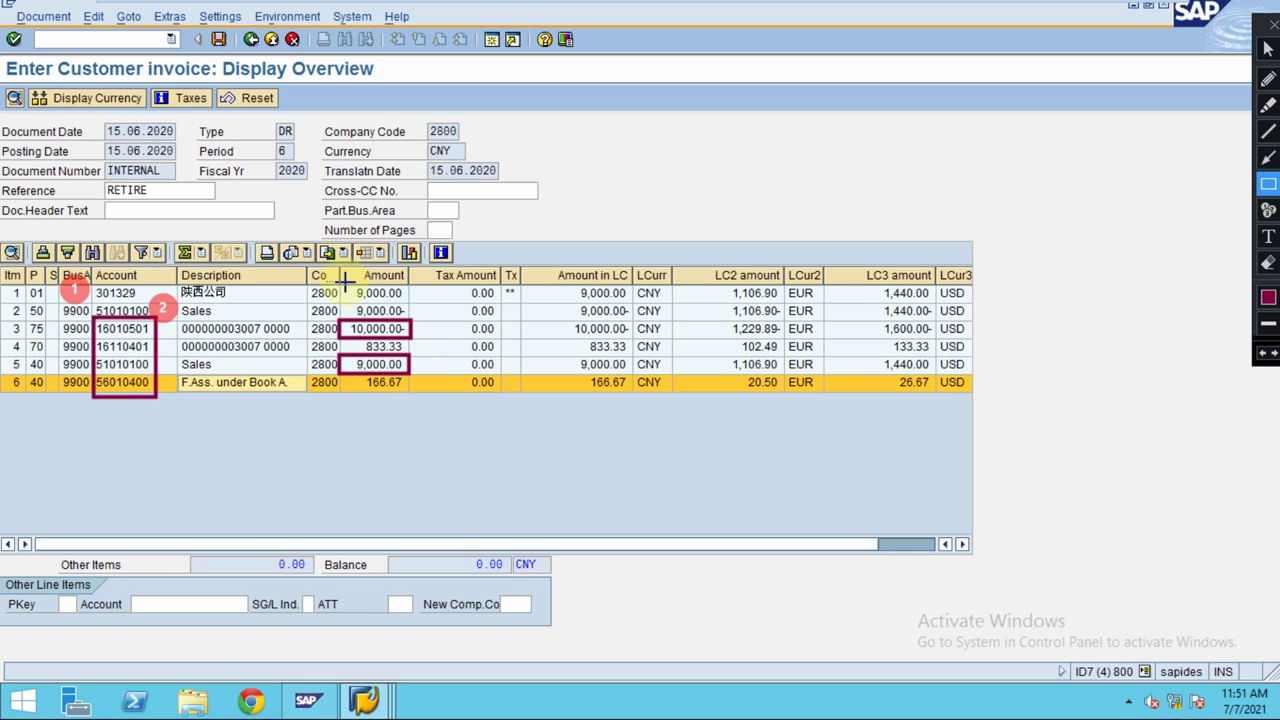
mouse_move(342, 284)
left_mouse_down()
mouse_move(375, 310)
mouse_move(409, 311)
left_mouse_up()
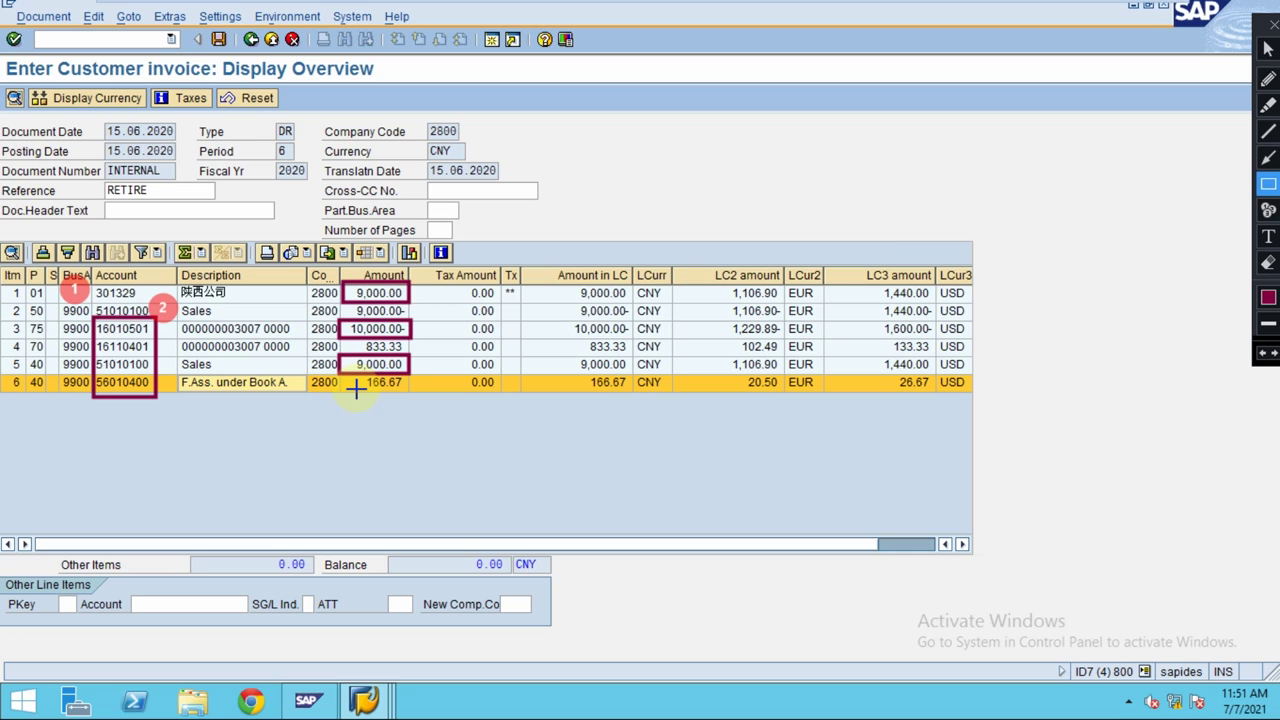
key("Escape")
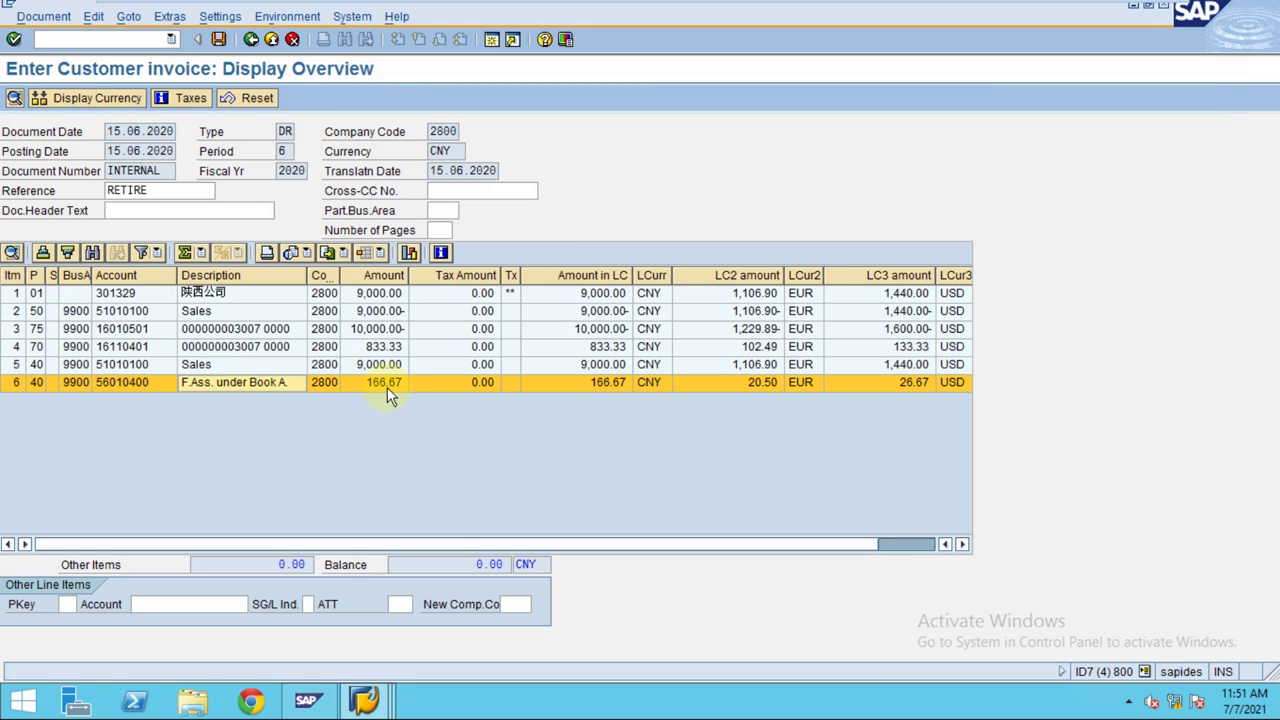
Step: Switch to the Asset Explorer and check asset 3007's posted acquisition value, ordinary depreciation and net book value
left_click(365, 703)
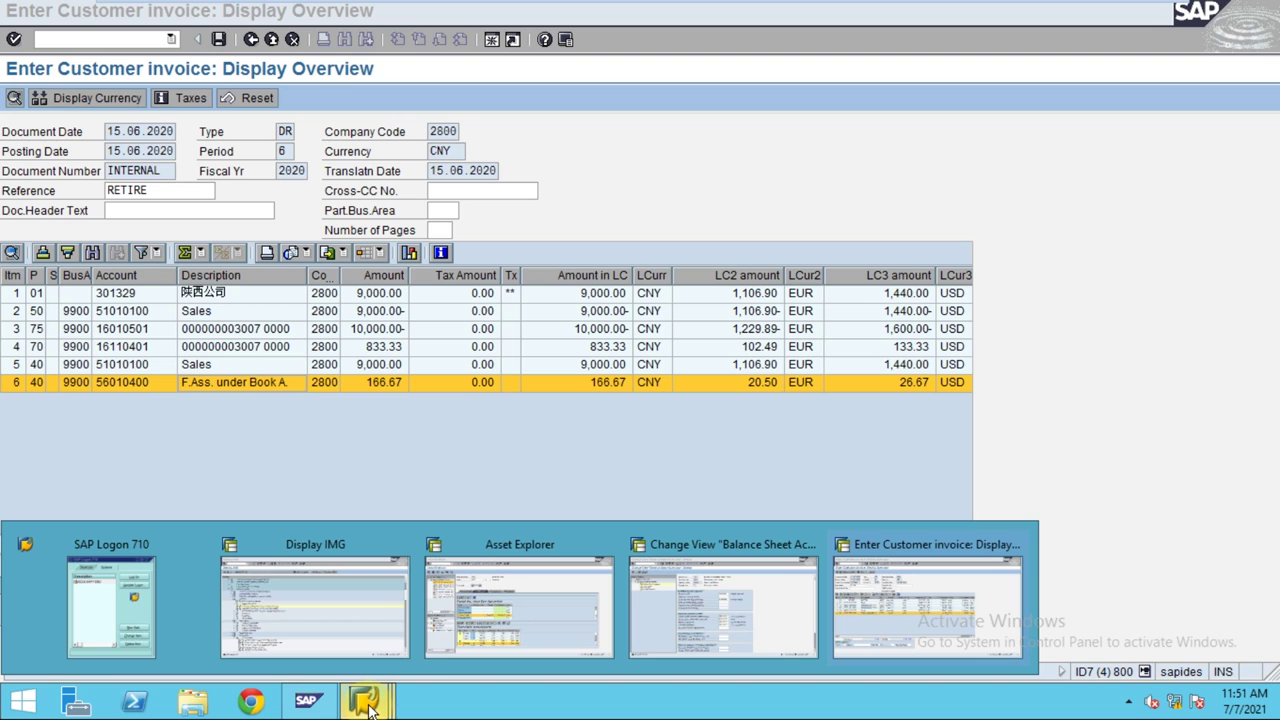
left_click(501, 610)
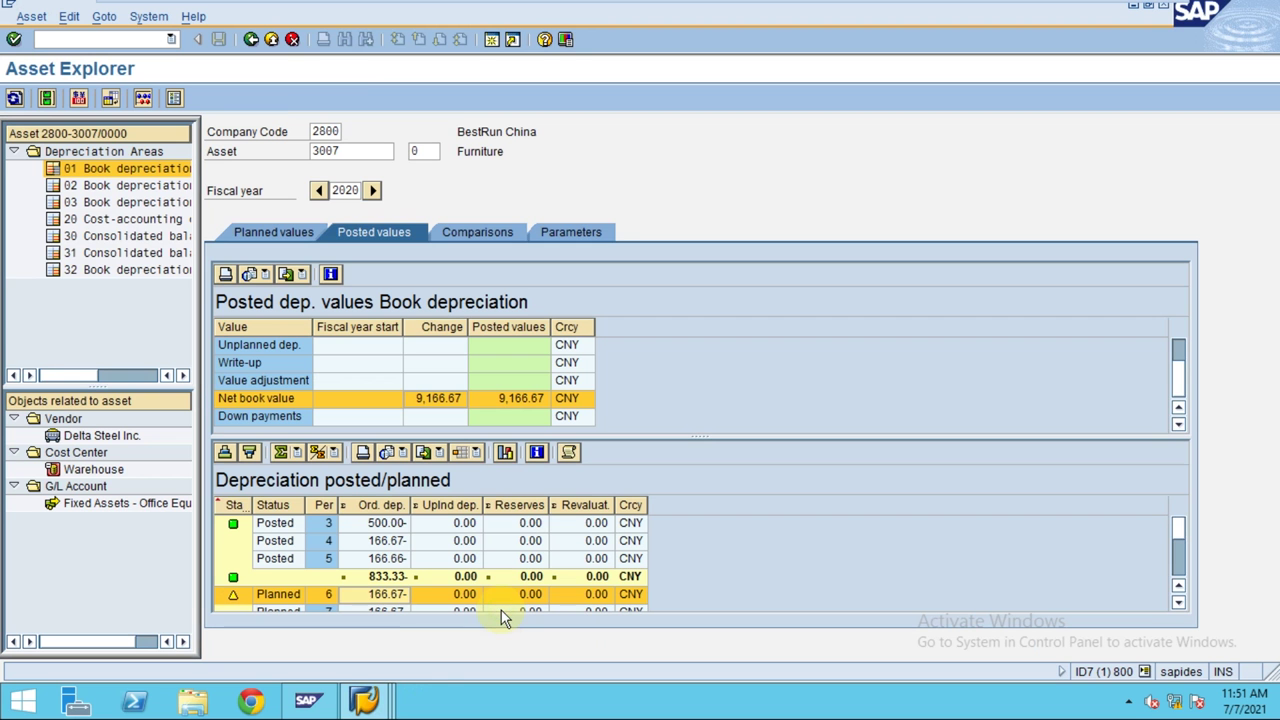
left_click(445, 368)
scroll(445, 368, "up", 1)
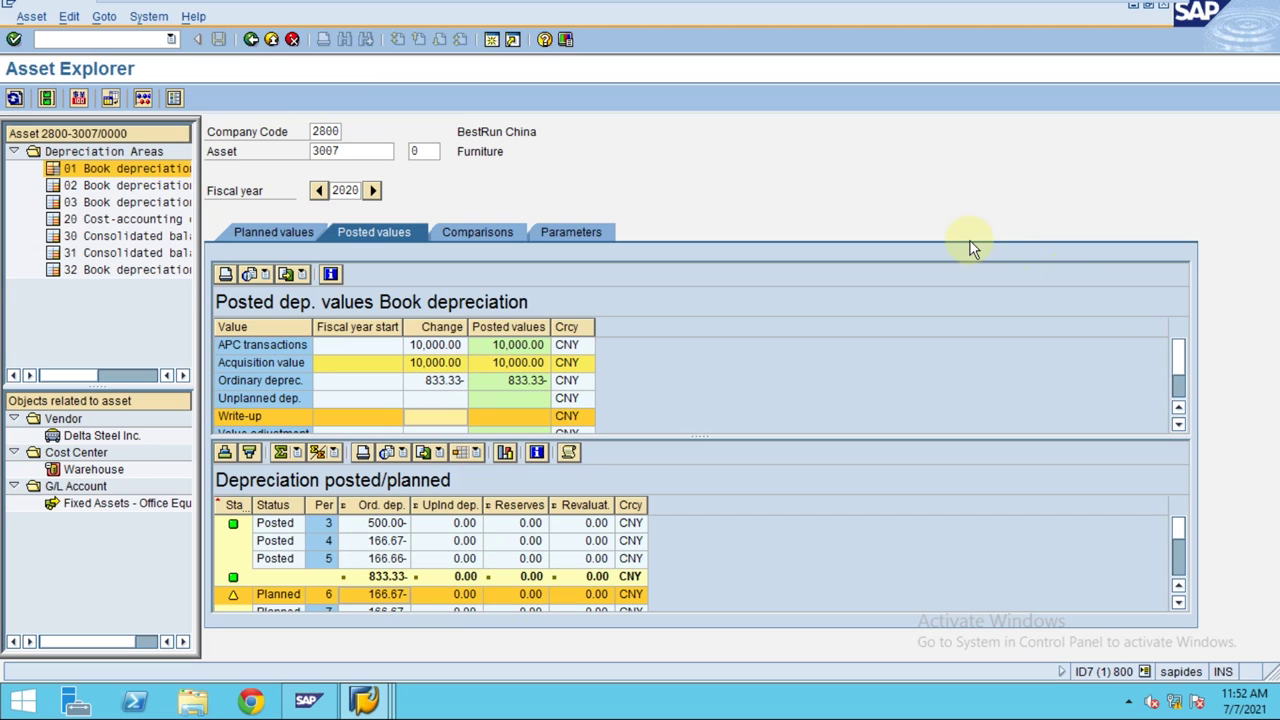
left_click(437, 388)
left_click(434, 360)
left_click(437, 388)
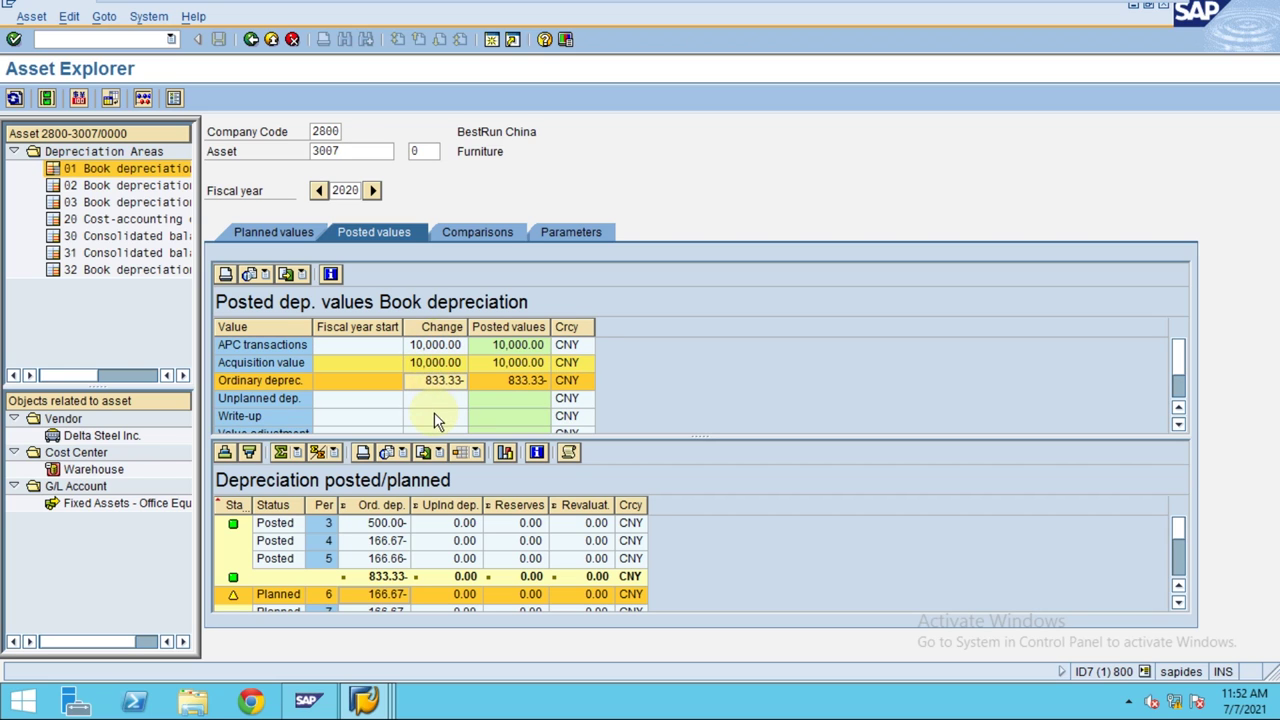
scroll(440, 400, "down", 1)
scroll(458, 378, "up", 1)
scroll(443, 412, "down", 1)
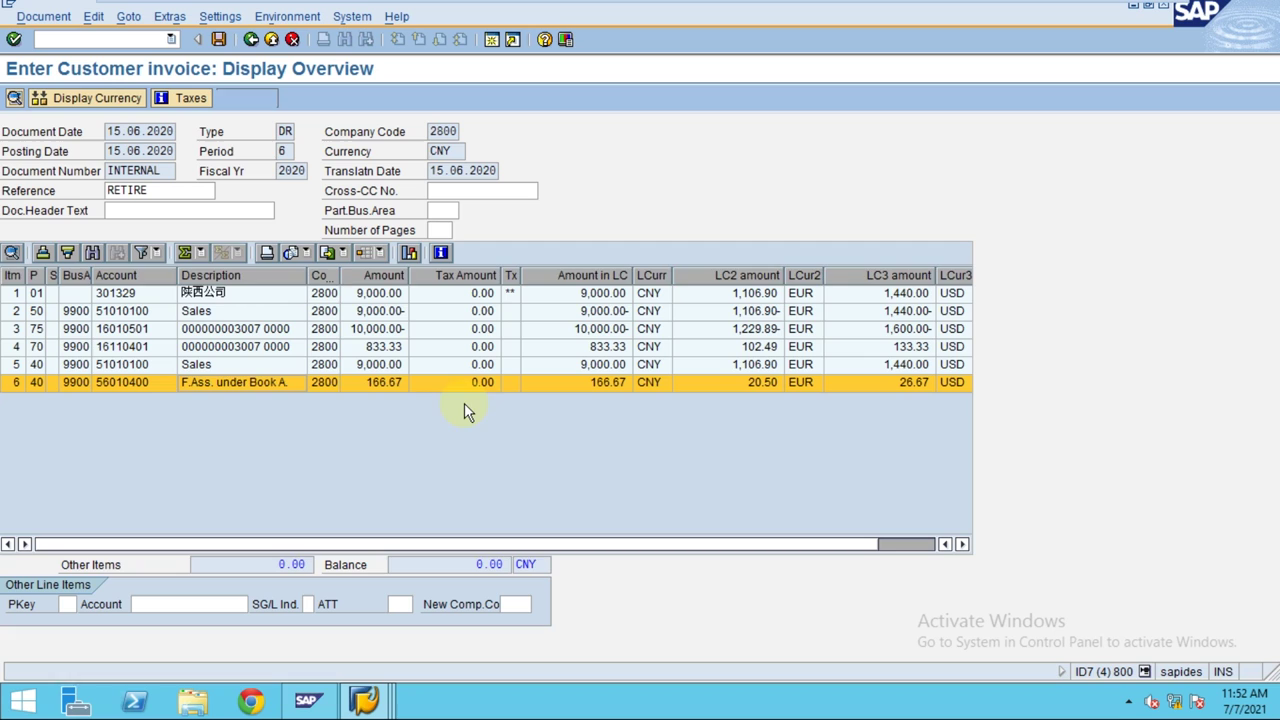
Step: Compare the simulated invoice's sales clearing, asset value, accumulated depreciation and loss amounts in line items 3 to 6
left_click(377, 364)
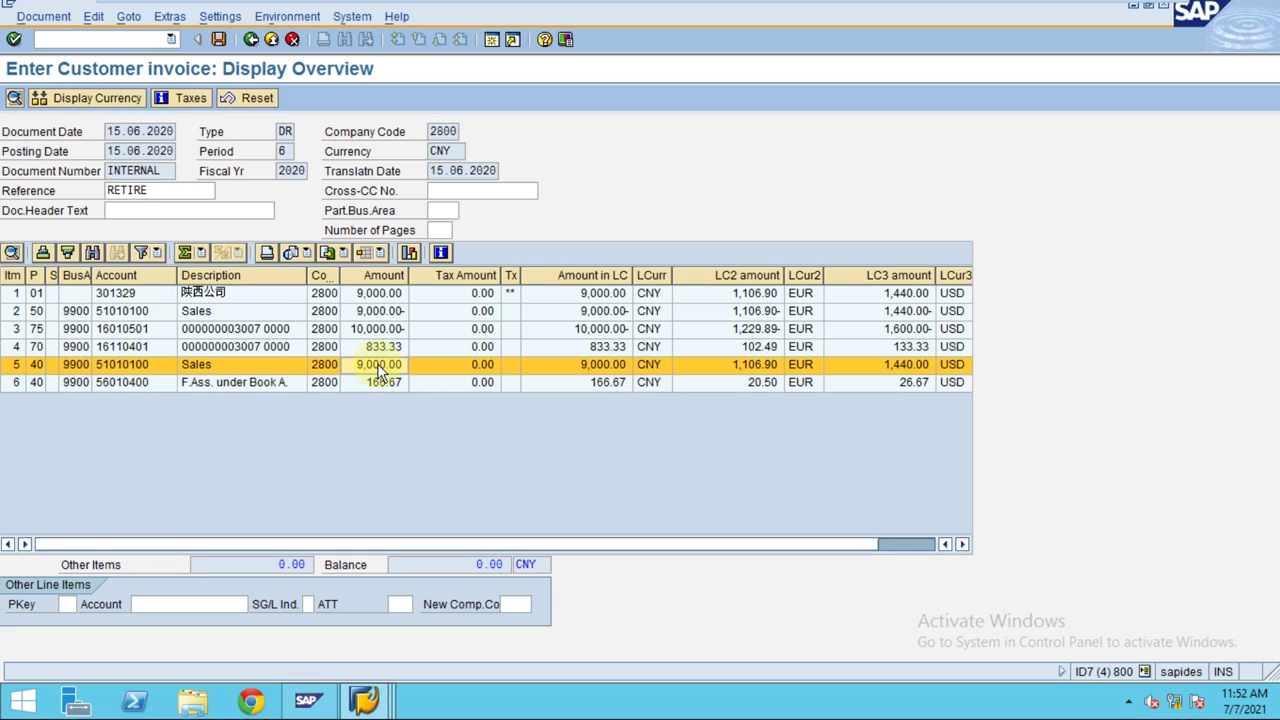
left_click(386, 331)
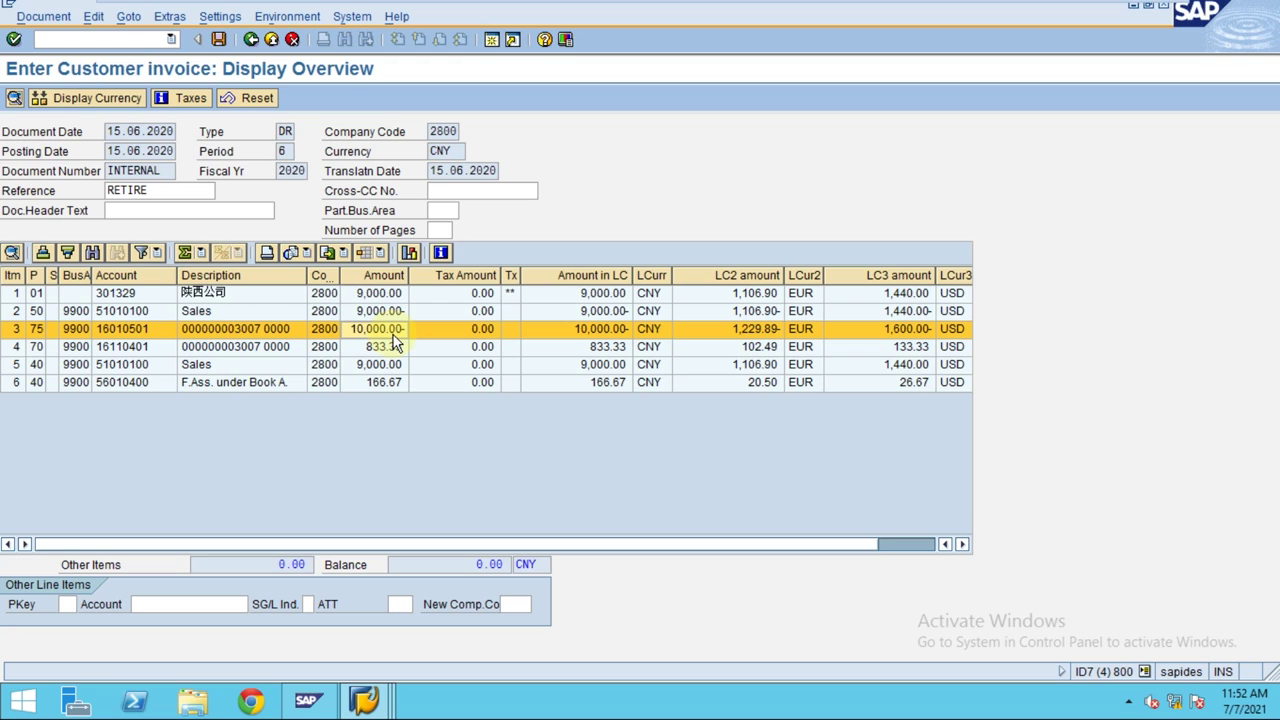
left_click(387, 347)
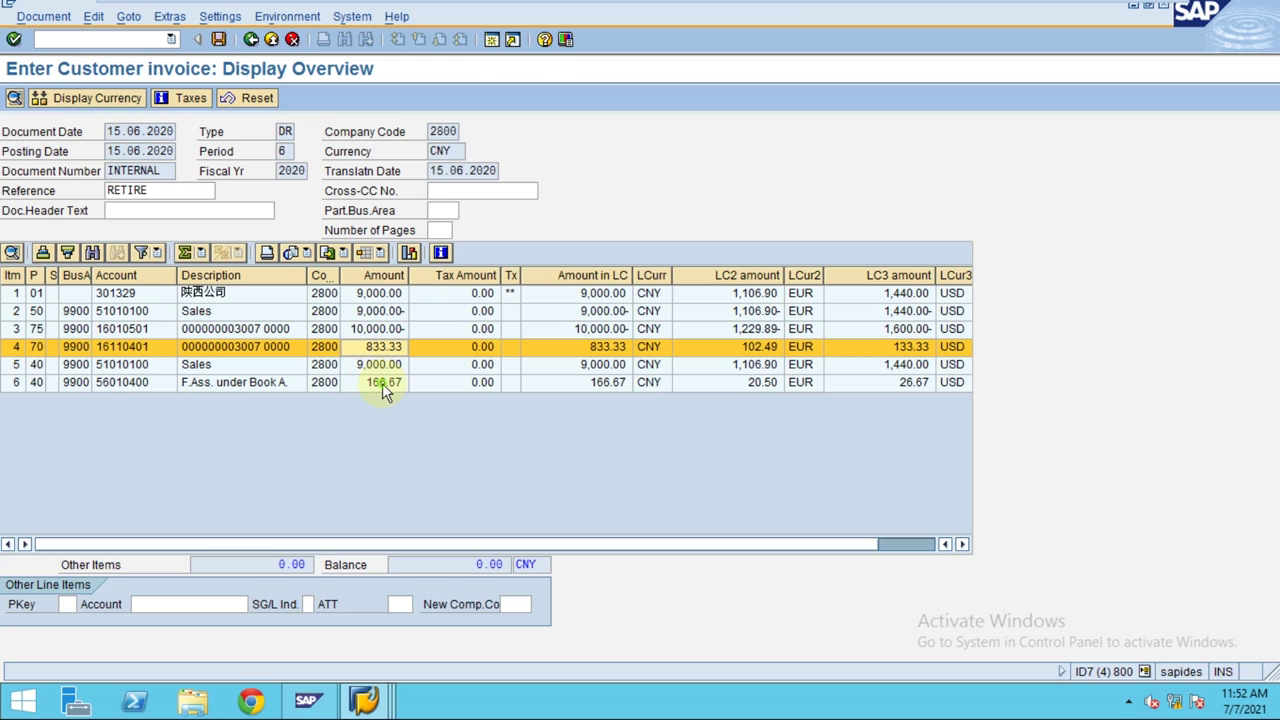
left_click(382, 383)
left_click(361, 384)
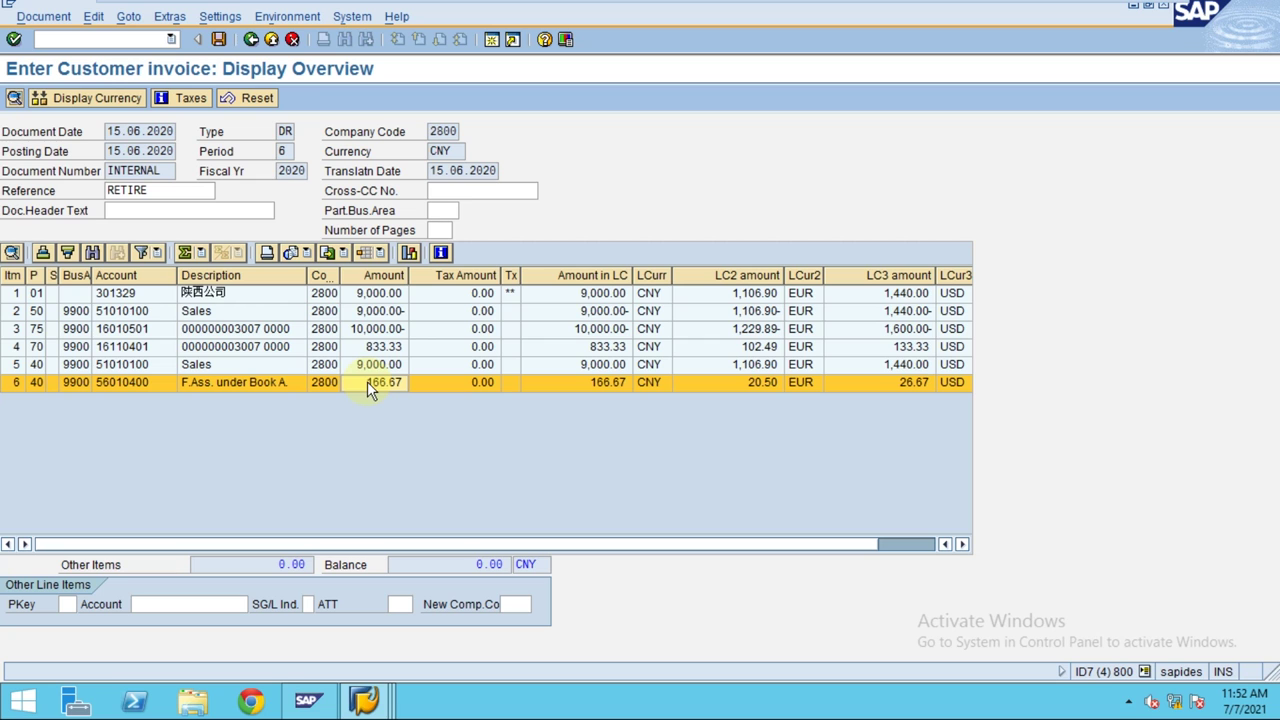
Step: Switch to the Balance Sheet Accounts details and select the account number assigned to loss from asset sale
left_click(372, 703)
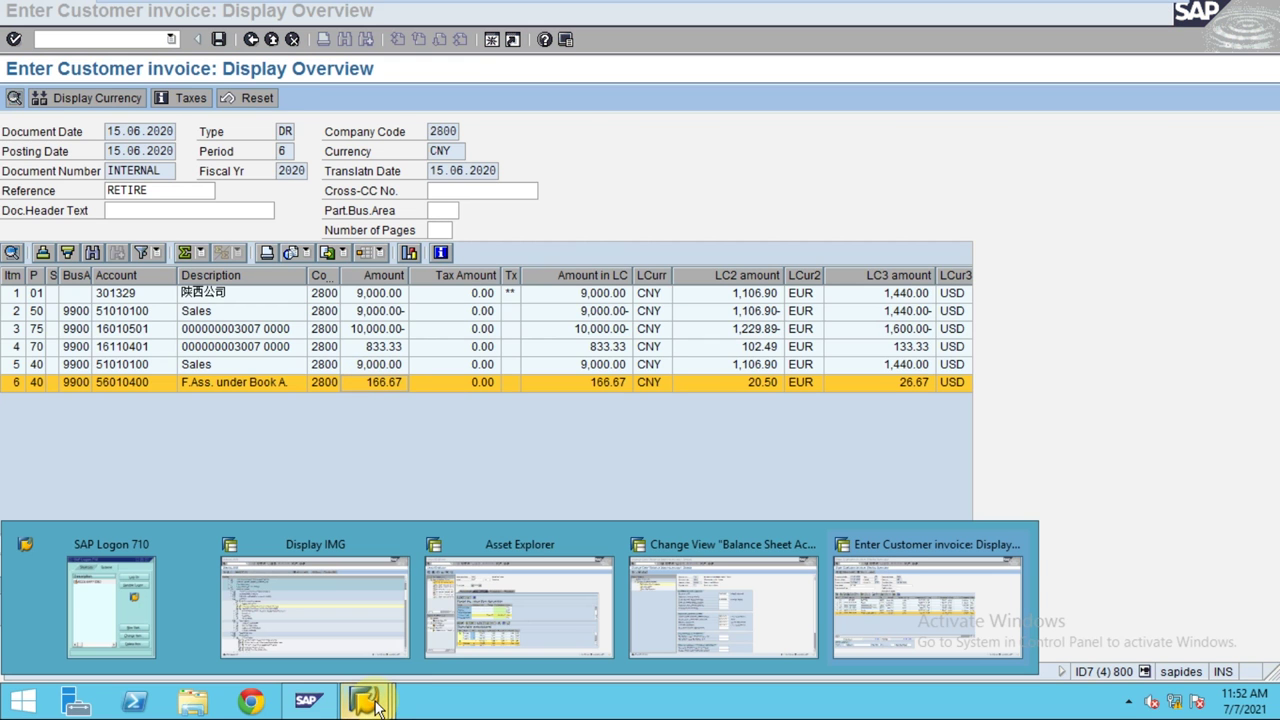
left_click(695, 598)
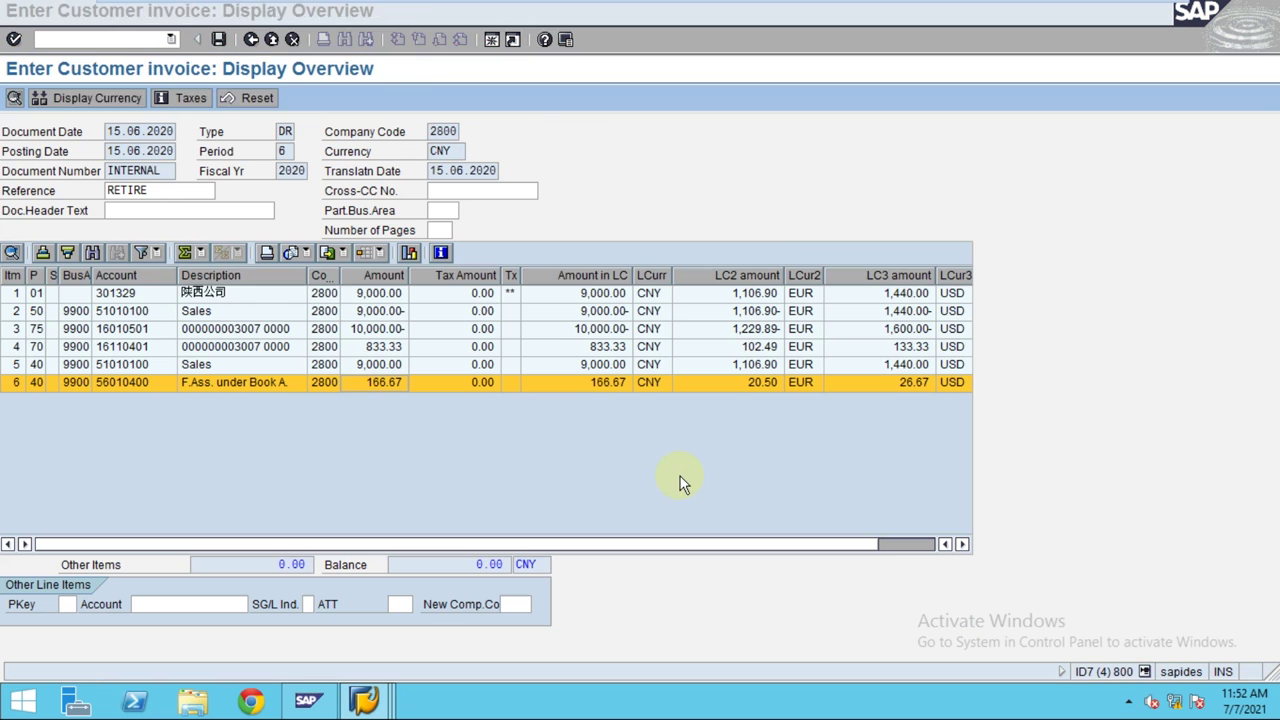
key("alt+Tab")
key("alt+Tab")
left_click(670, 466)
left_click_drag(676, 466, 557, 466)
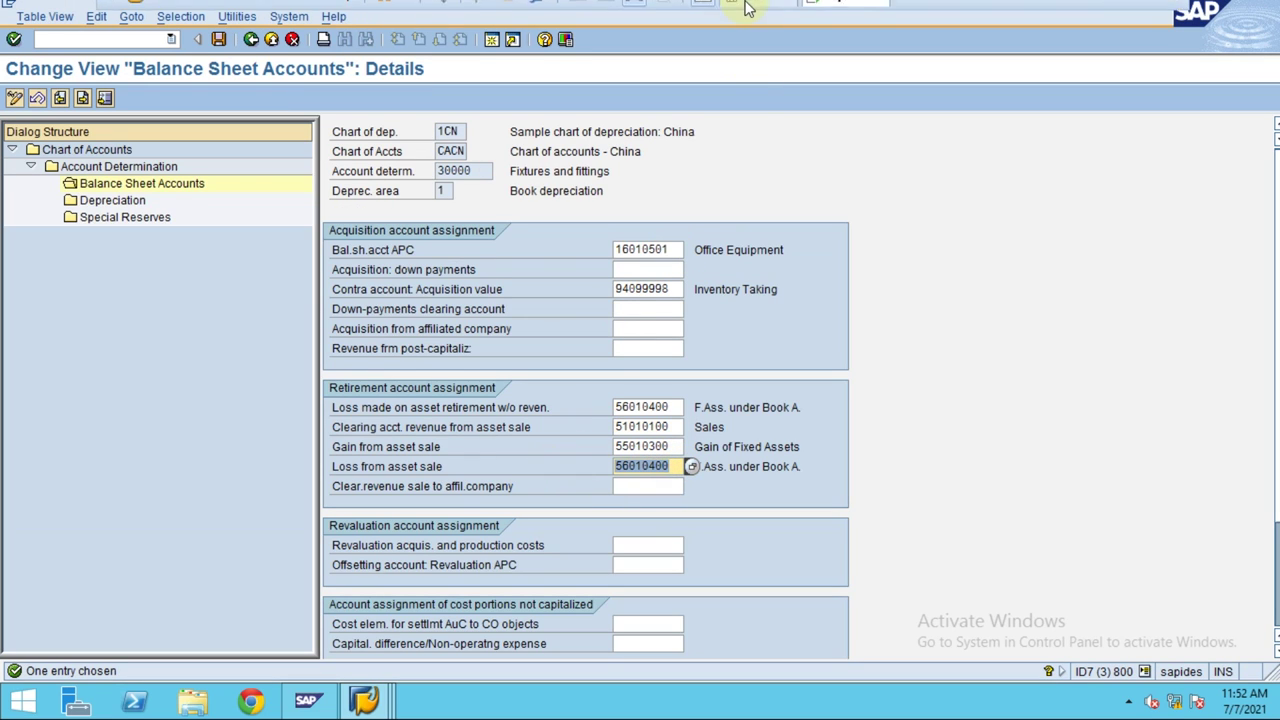
Step: Examine the retirement account assignments, especially loss from asset sale, for the Fixtures and fittings account determination 30000
mouse_move(752, 10)
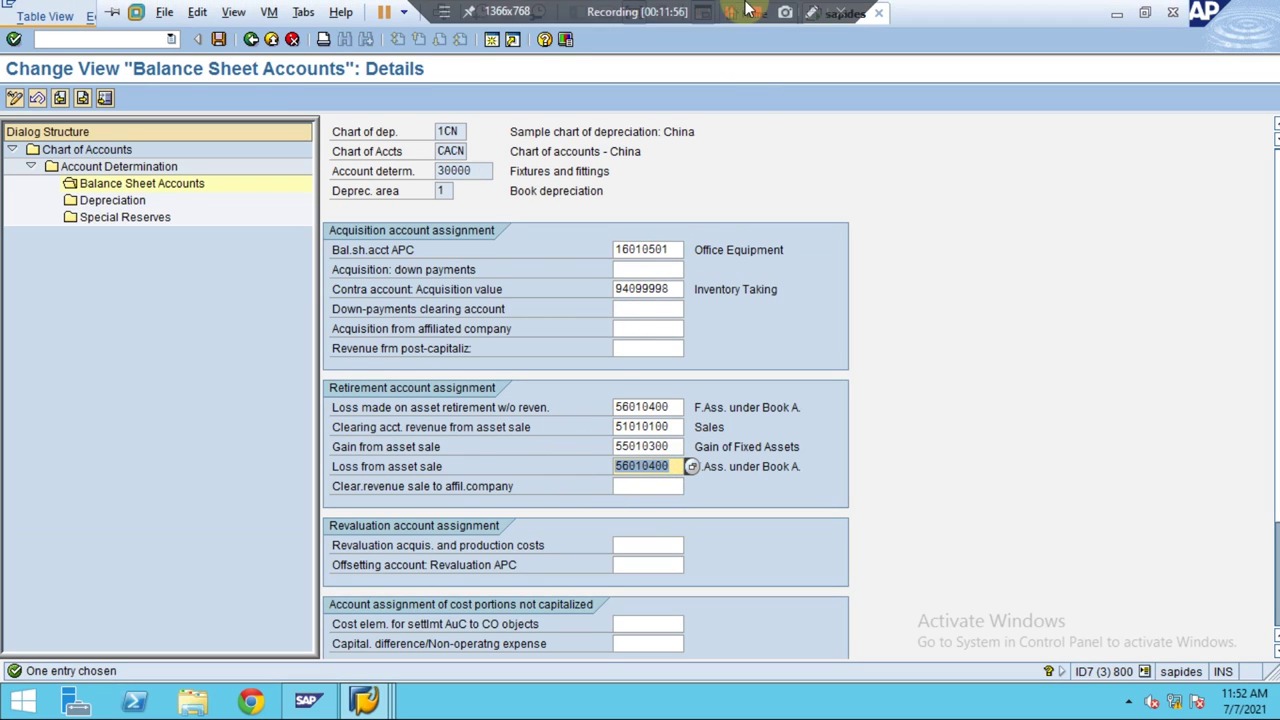
left_click(812, 14)
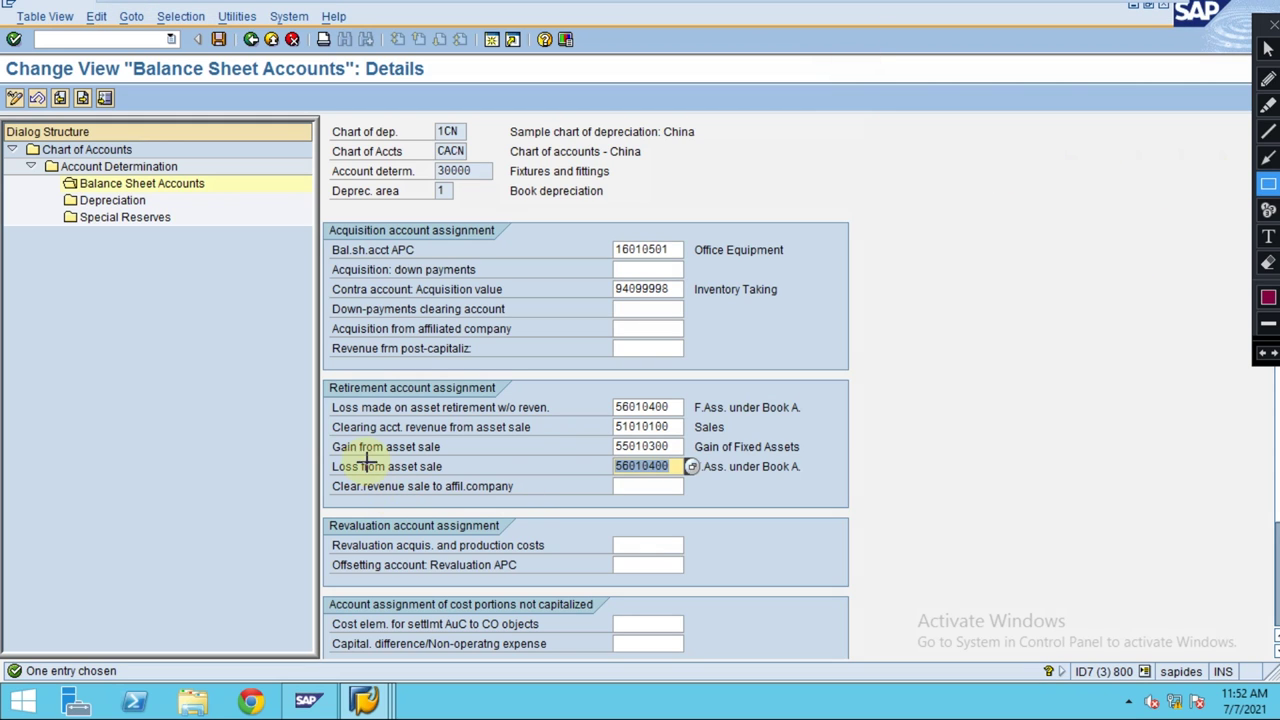
mouse_move(322, 379)
left_mouse_down()
mouse_move(606, 443)
mouse_move(688, 486)
mouse_move(811, 478)
left_mouse_up()
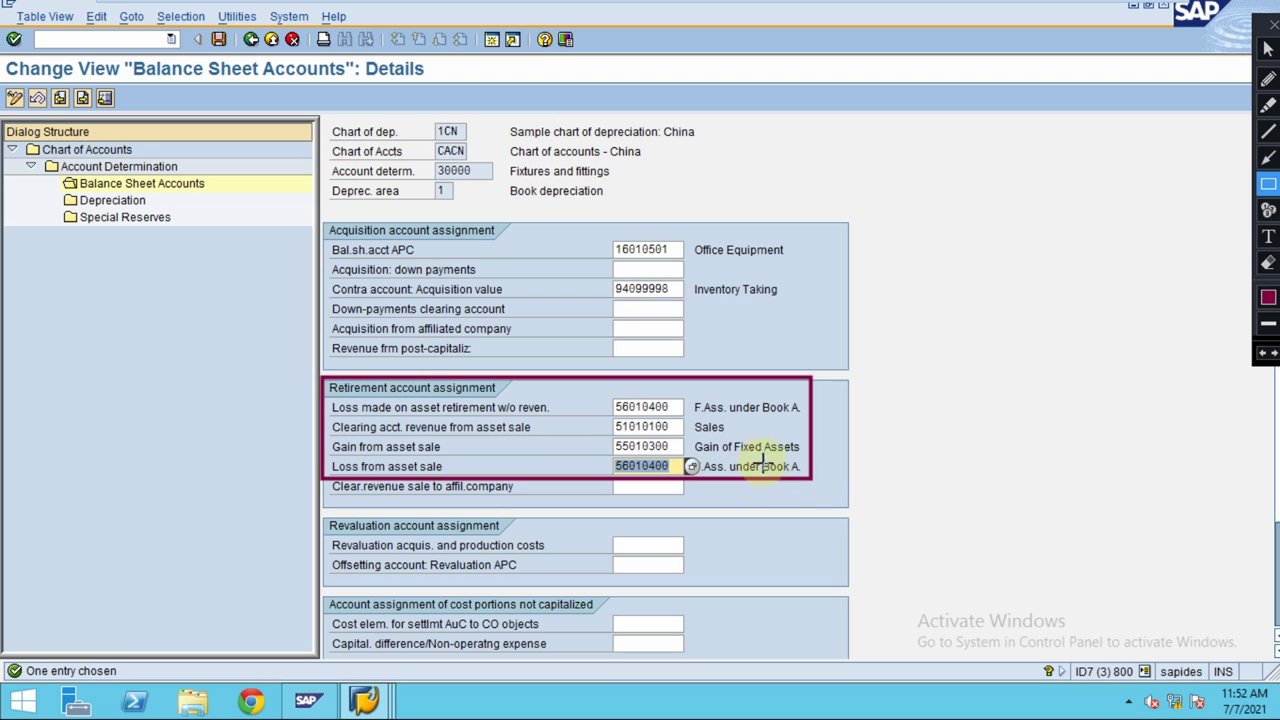
left_click(1268, 157)
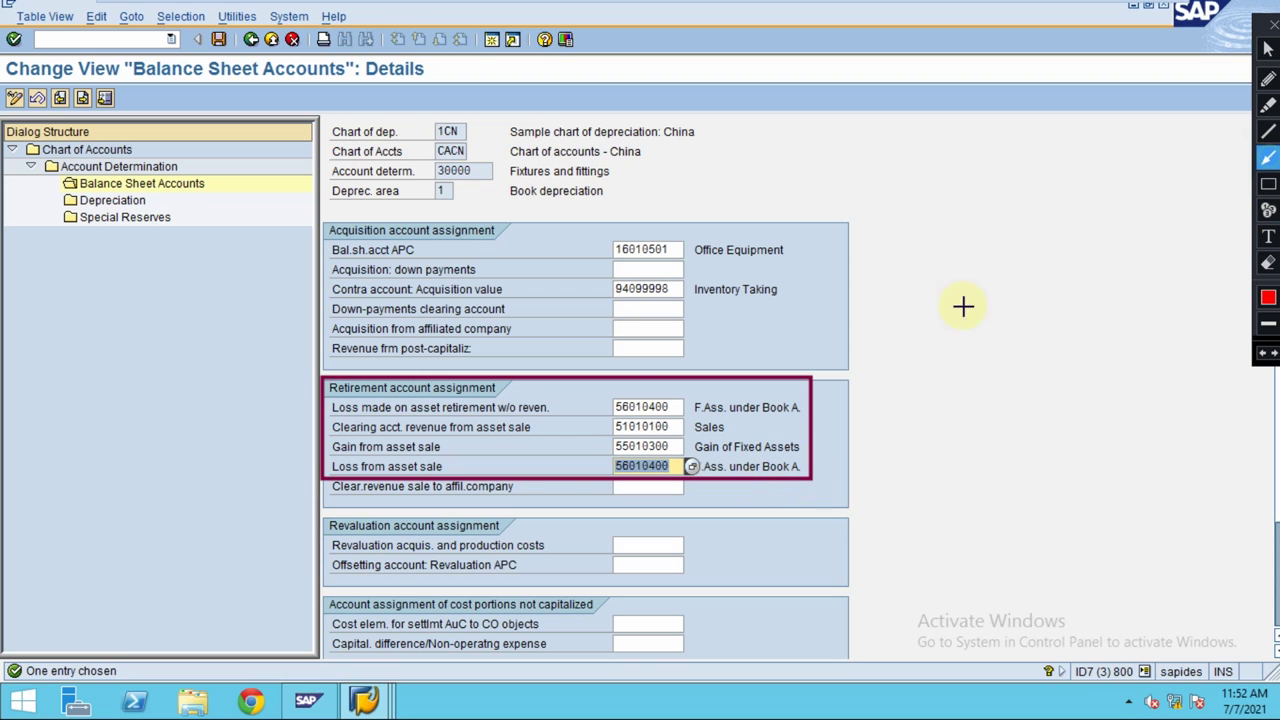
left_click_drag(250, 463, 330, 467)
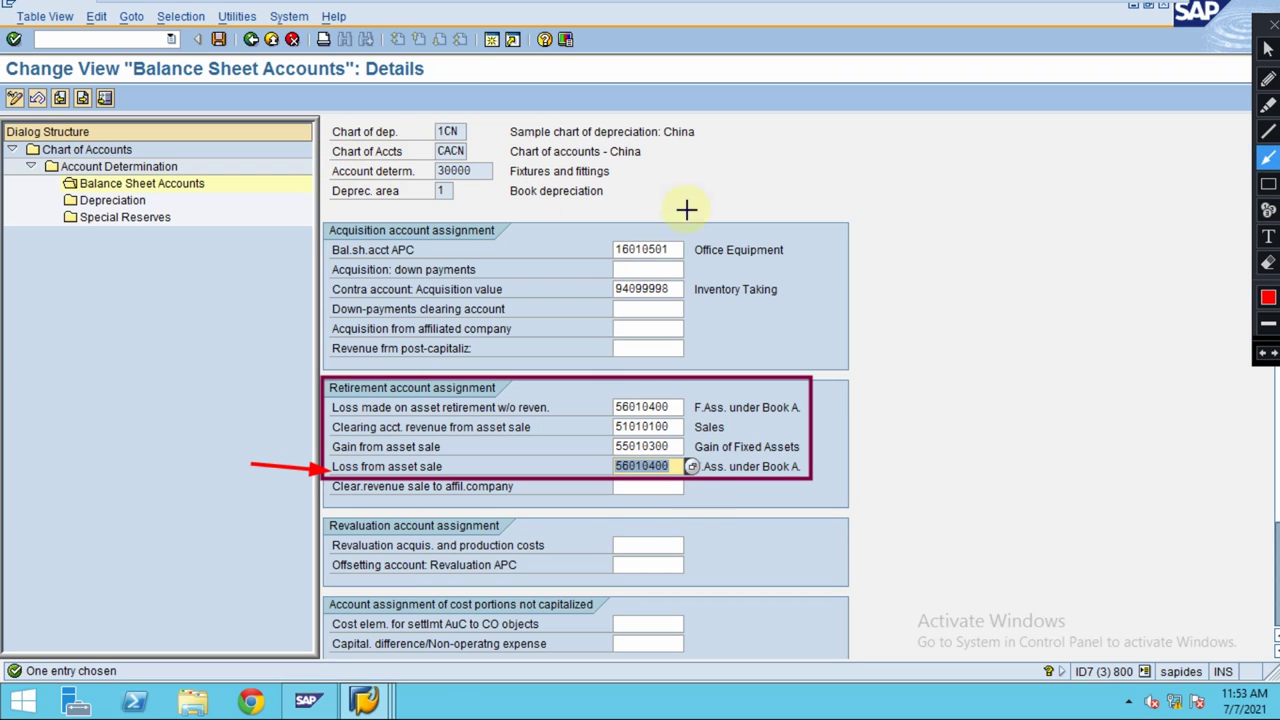
left_click(1268, 184)
mouse_move(314, 162)
left_mouse_down()
mouse_move(474, 188)
mouse_move(610, 183)
left_mouse_up()
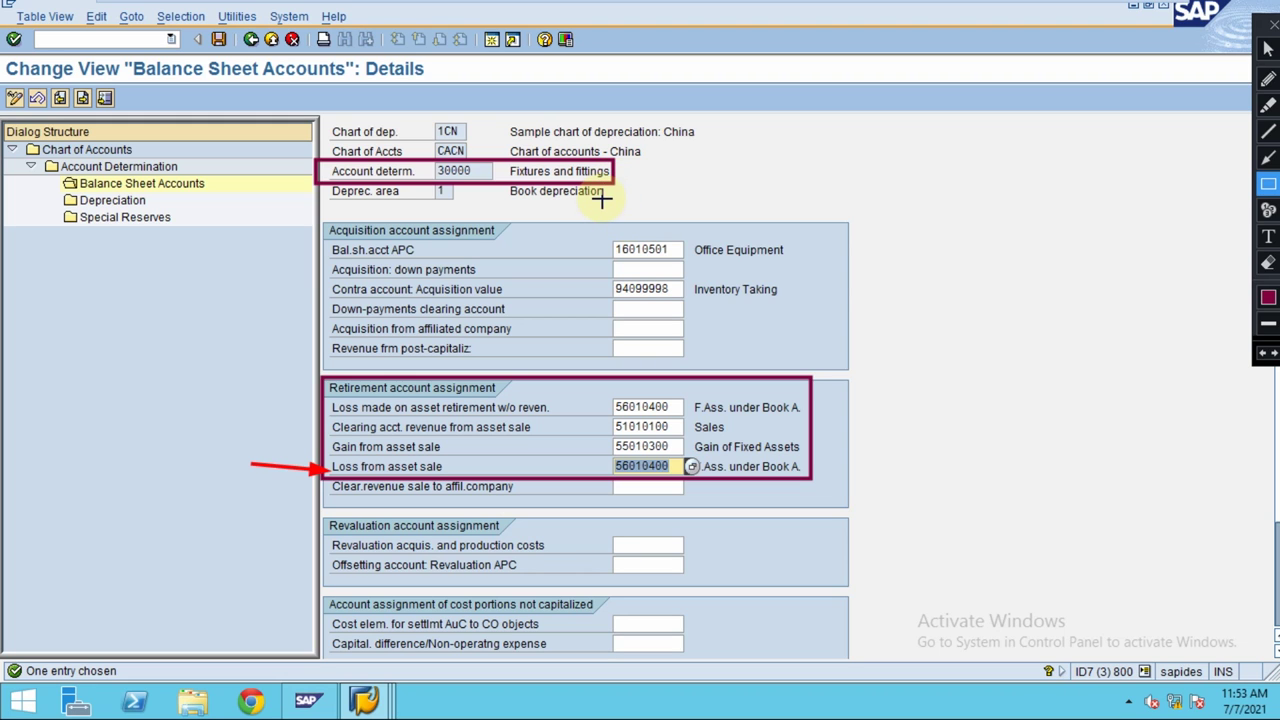
key("Escape")
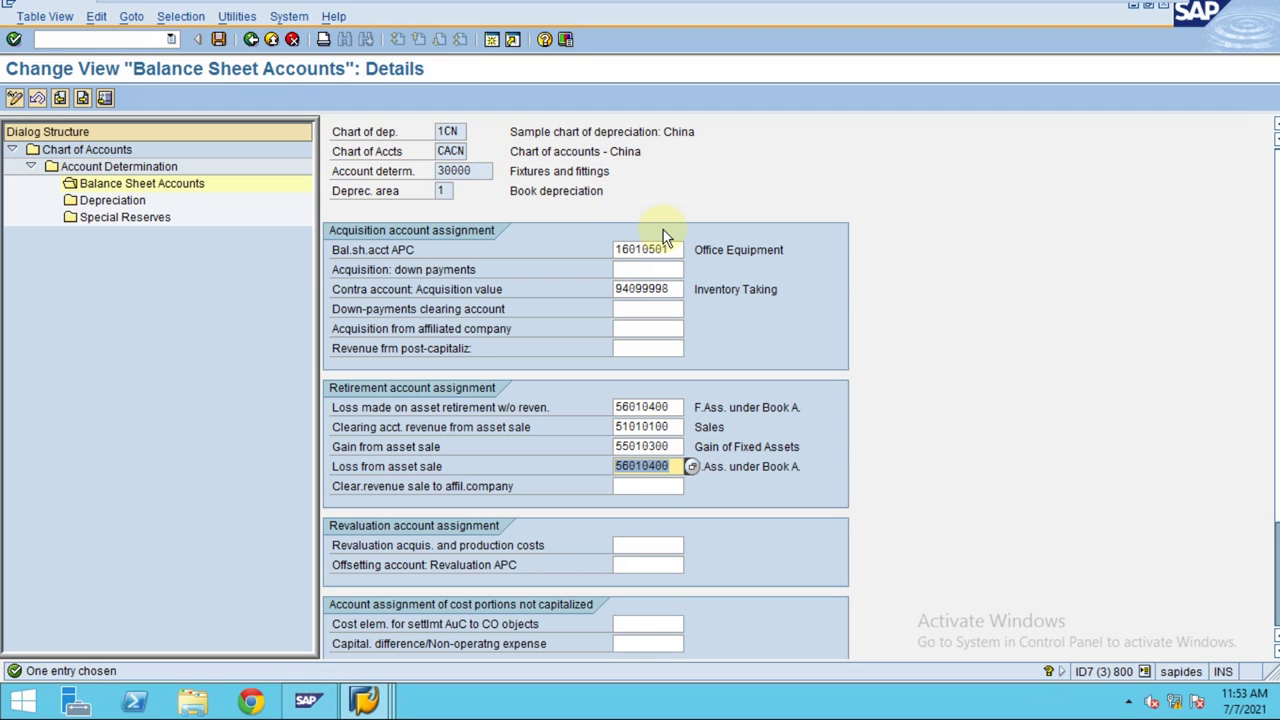
Step: Return to the Asset Explorer and check asset 3007's posted and planned ordinary depreciation by period
key("alt+Tab")
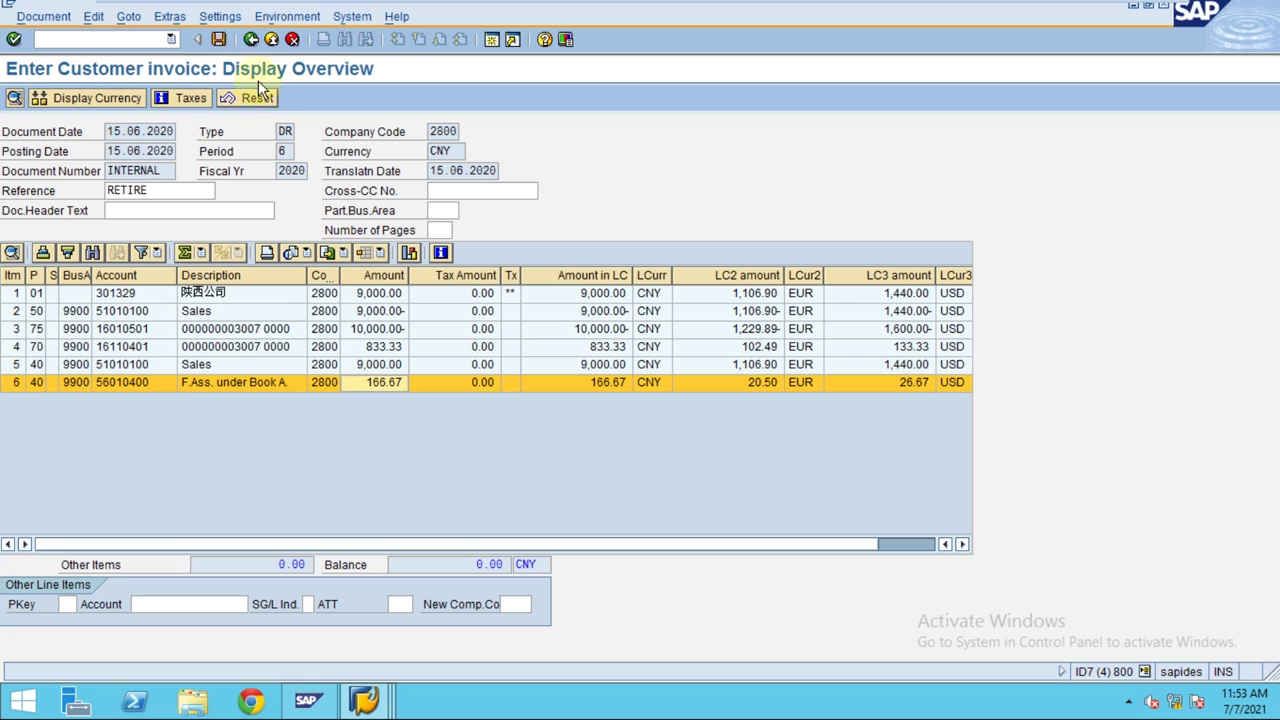
left_click(366, 703)
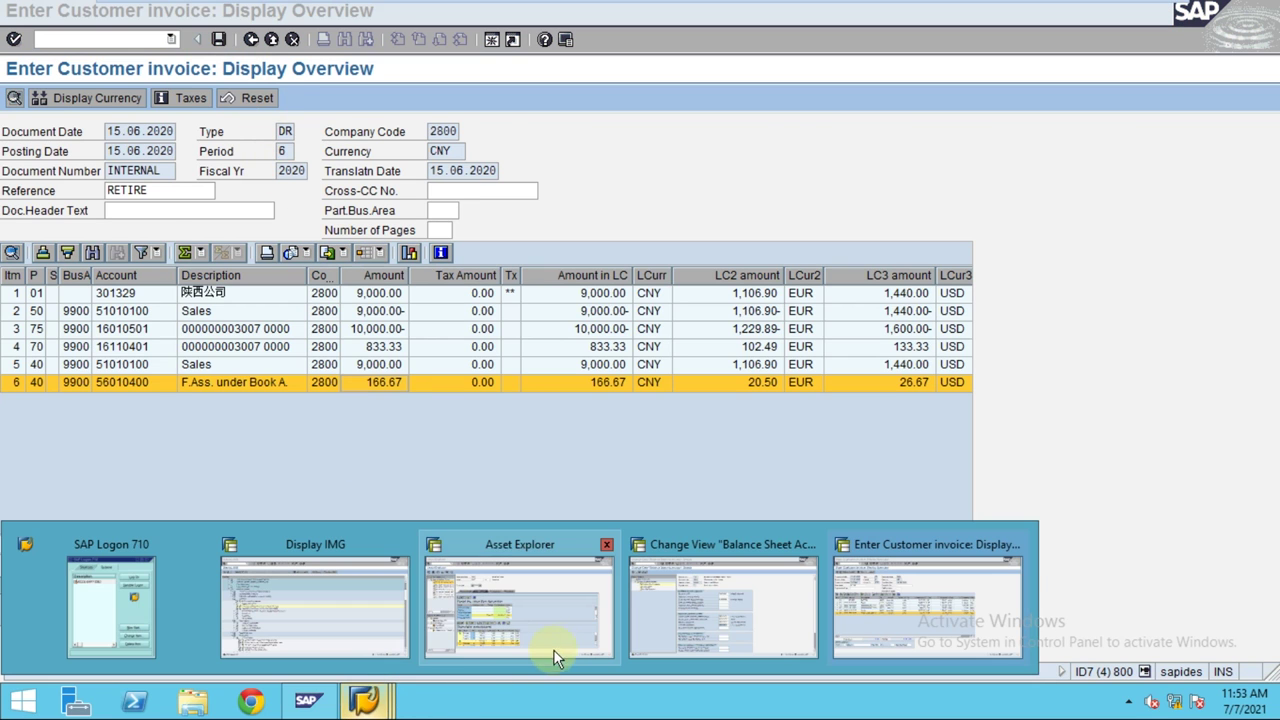
left_click(567, 628)
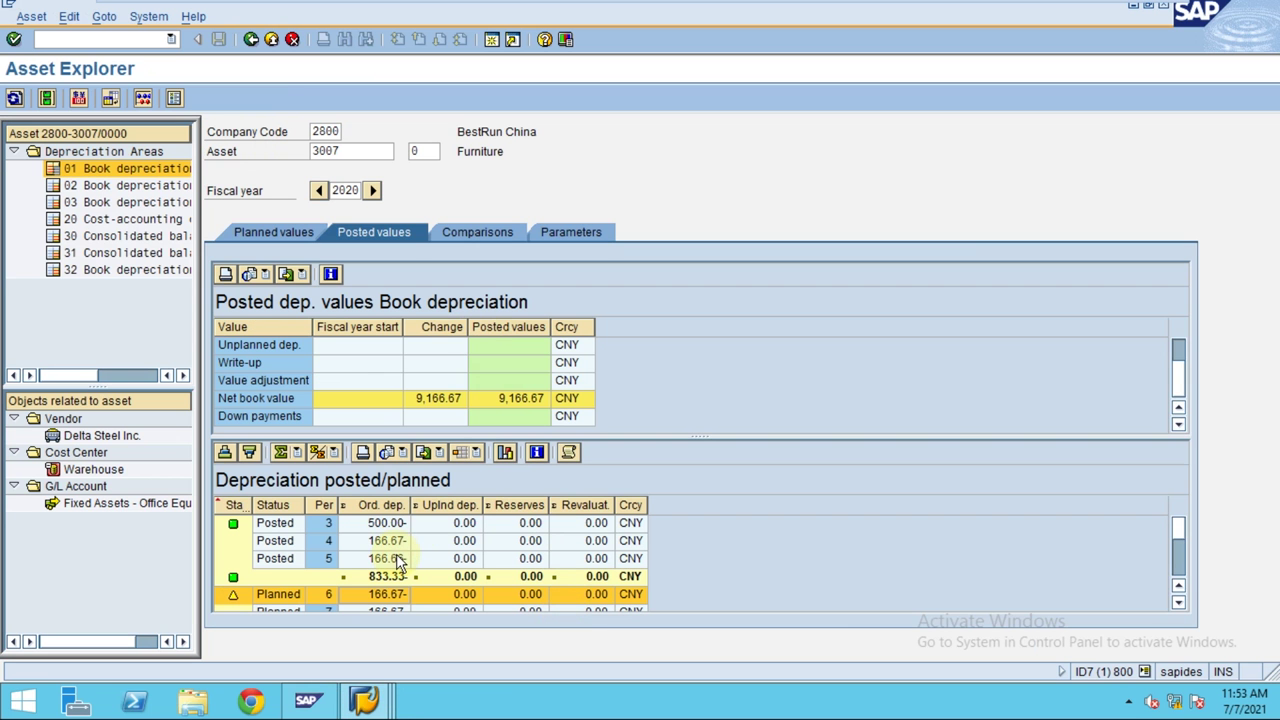
scroll(390, 565, "down", 3)
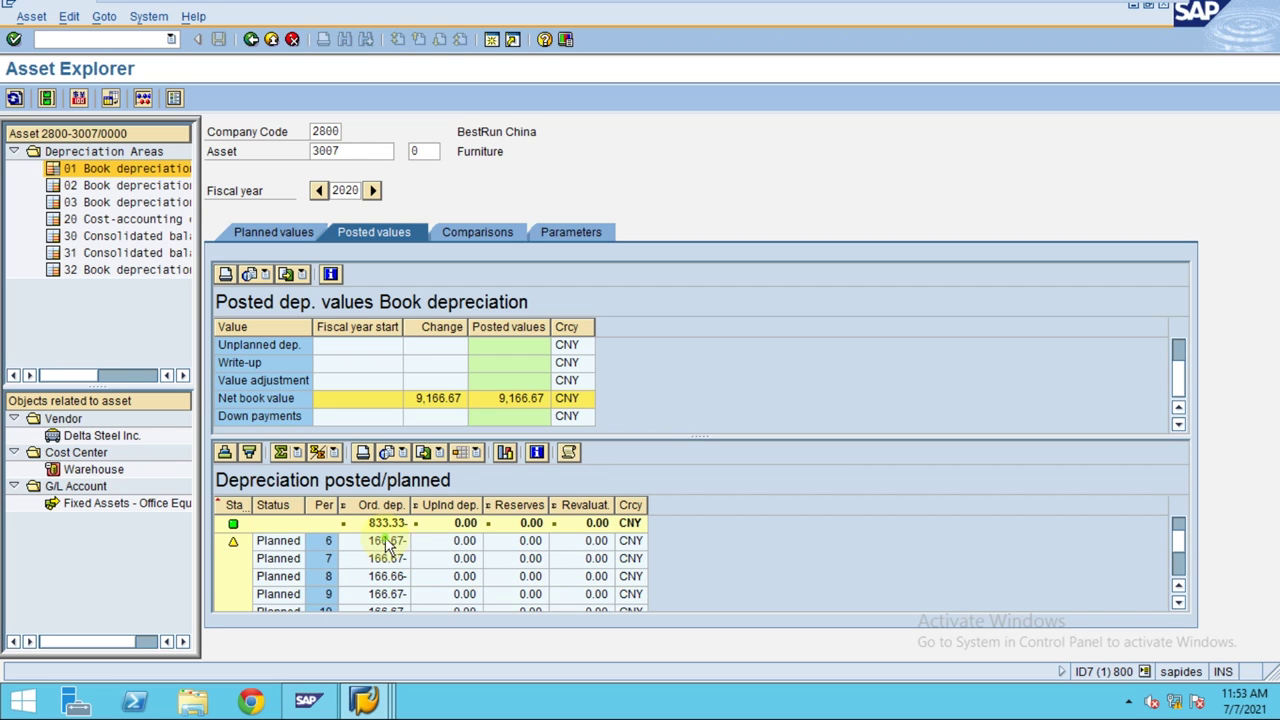
Step: Return to the simulated customer invoice for the sale of asset 3007 and try to post it
double_click(386, 596)
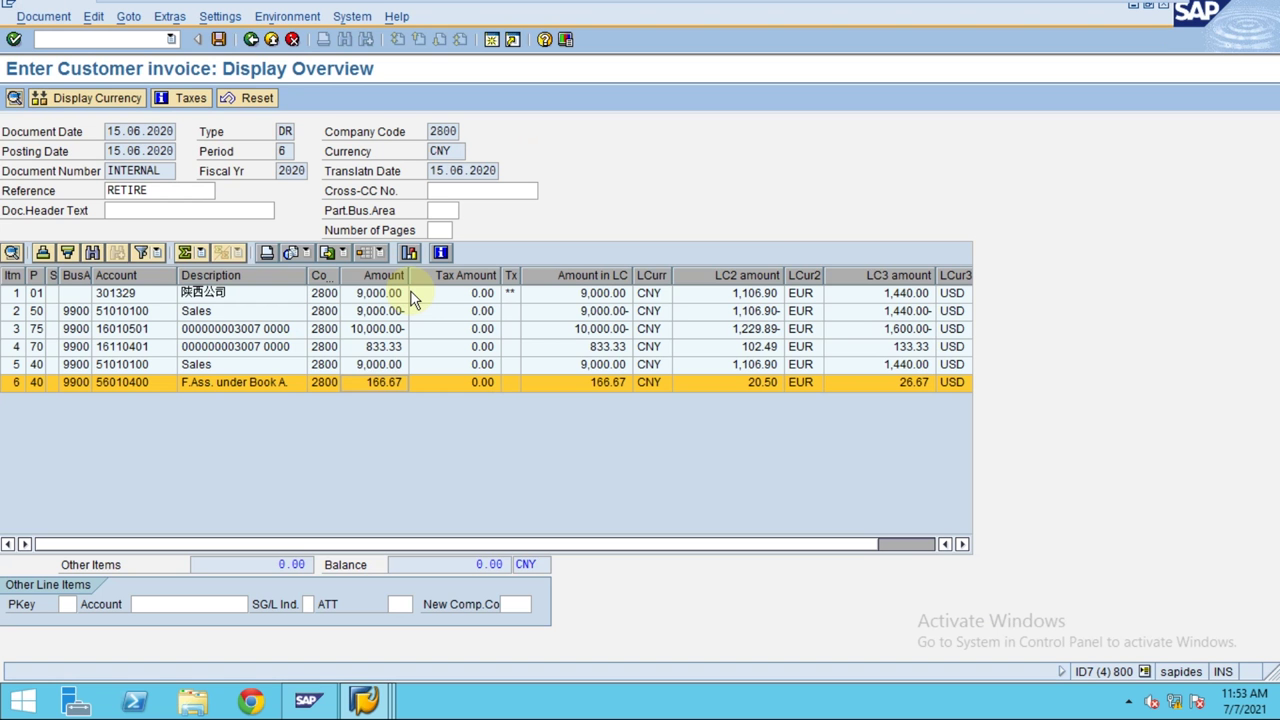
left_click(218, 38)
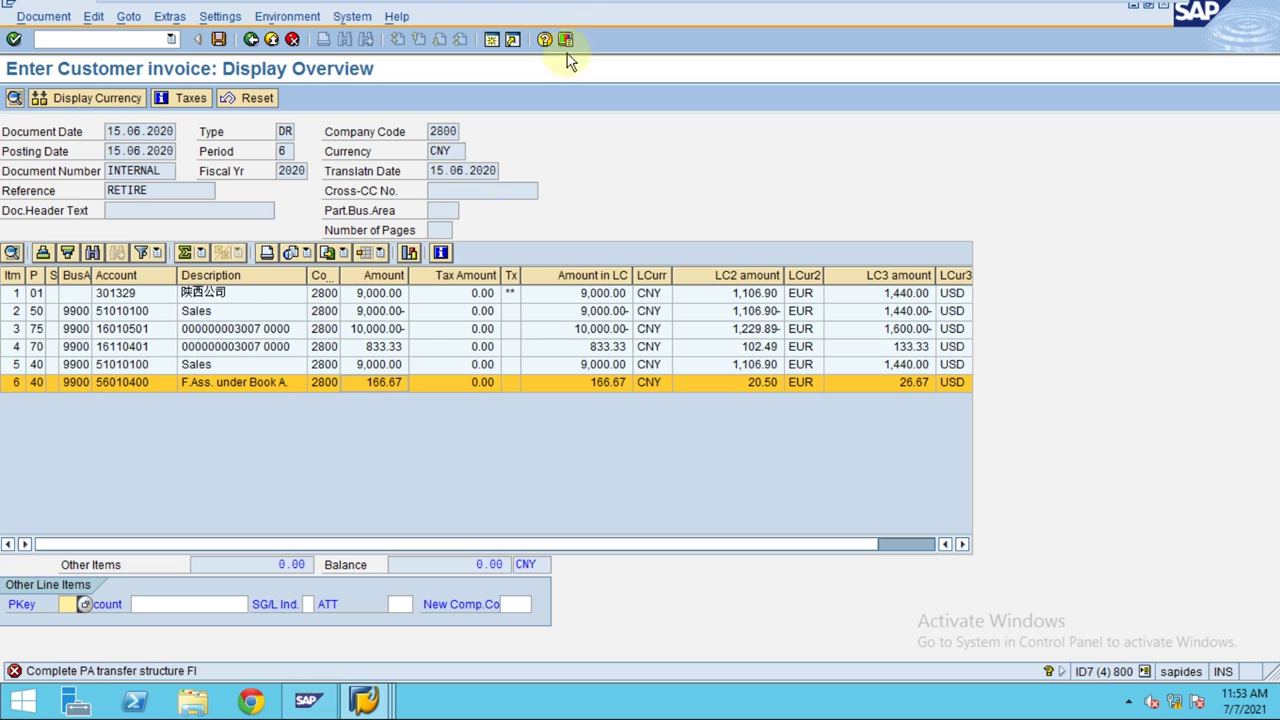
Step: Display the virtual machine full screen and open the asset account assignment view for chart of depreciation 1CN in a free SAP session
mouse_move(597, 8)
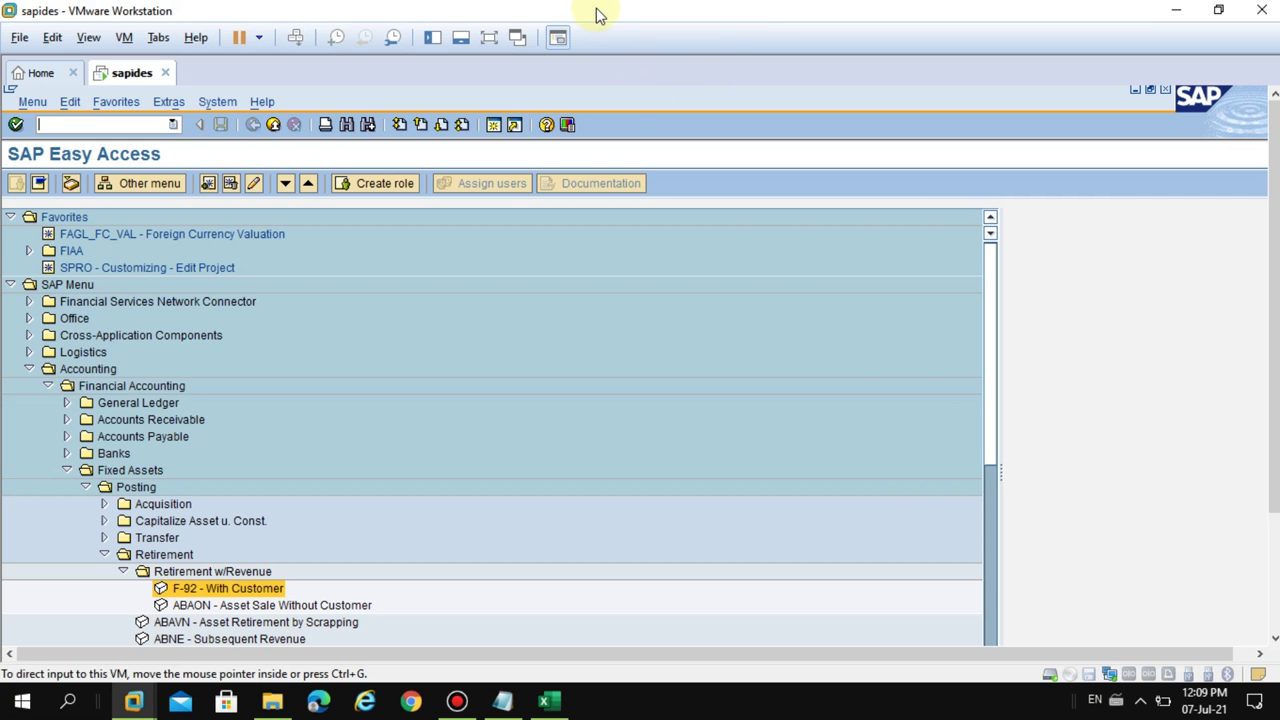
left_click(488, 37)
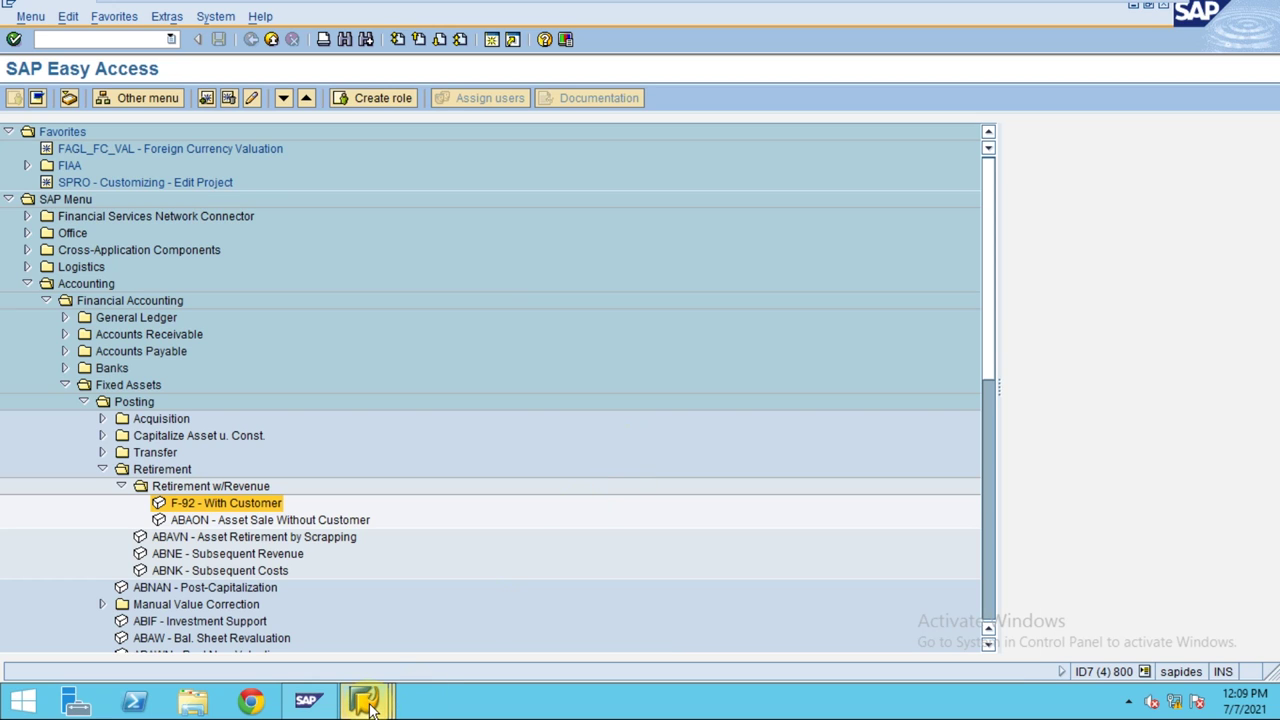
mouse_move(367, 703)
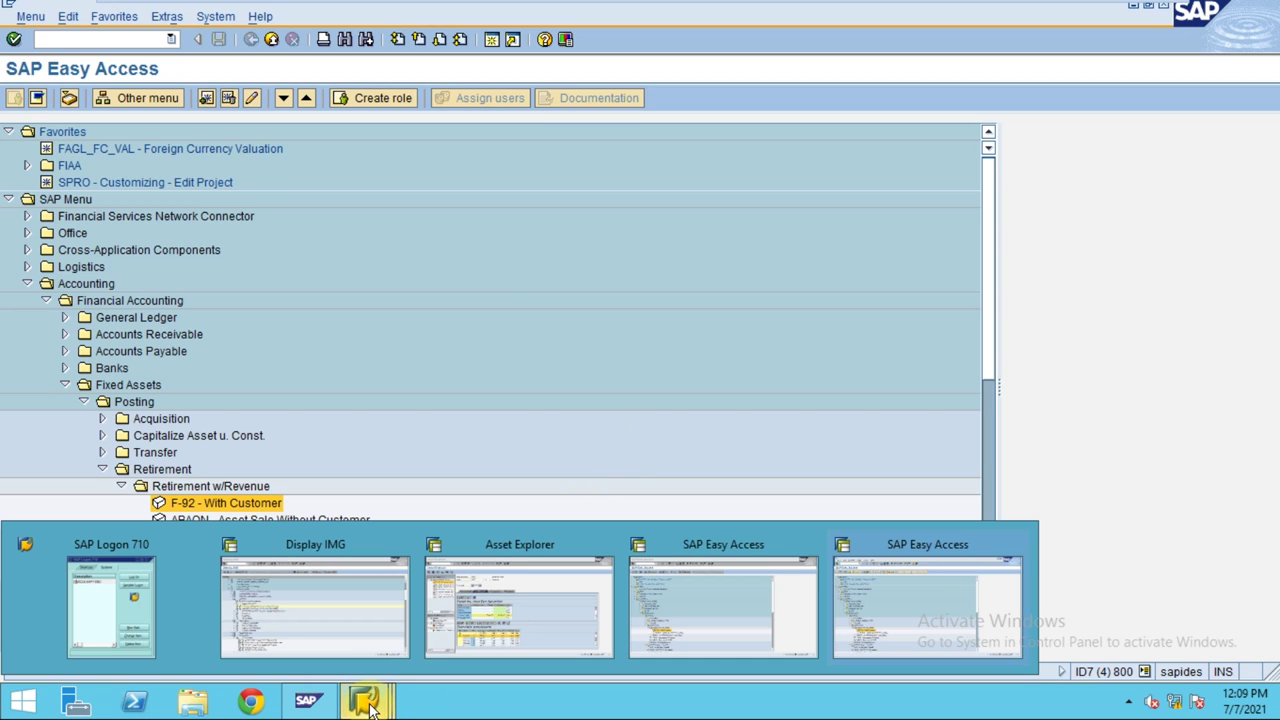
left_click(367, 703)
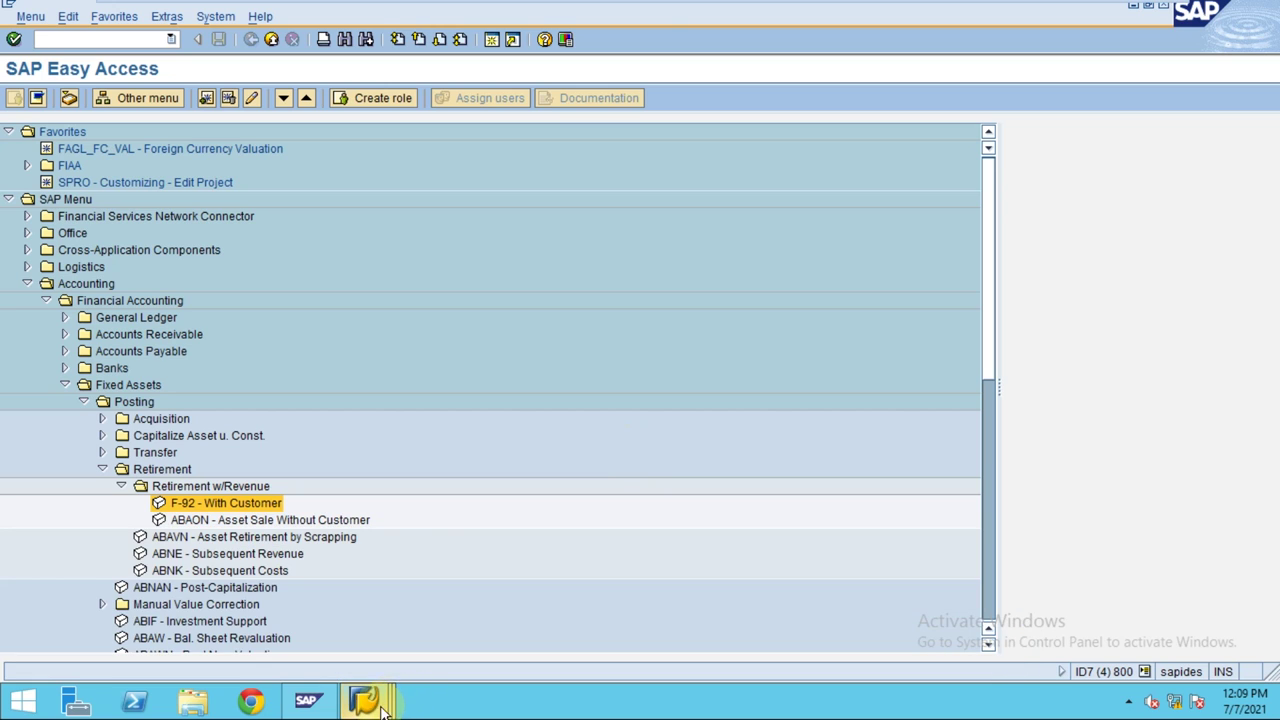
mouse_move(367, 703)
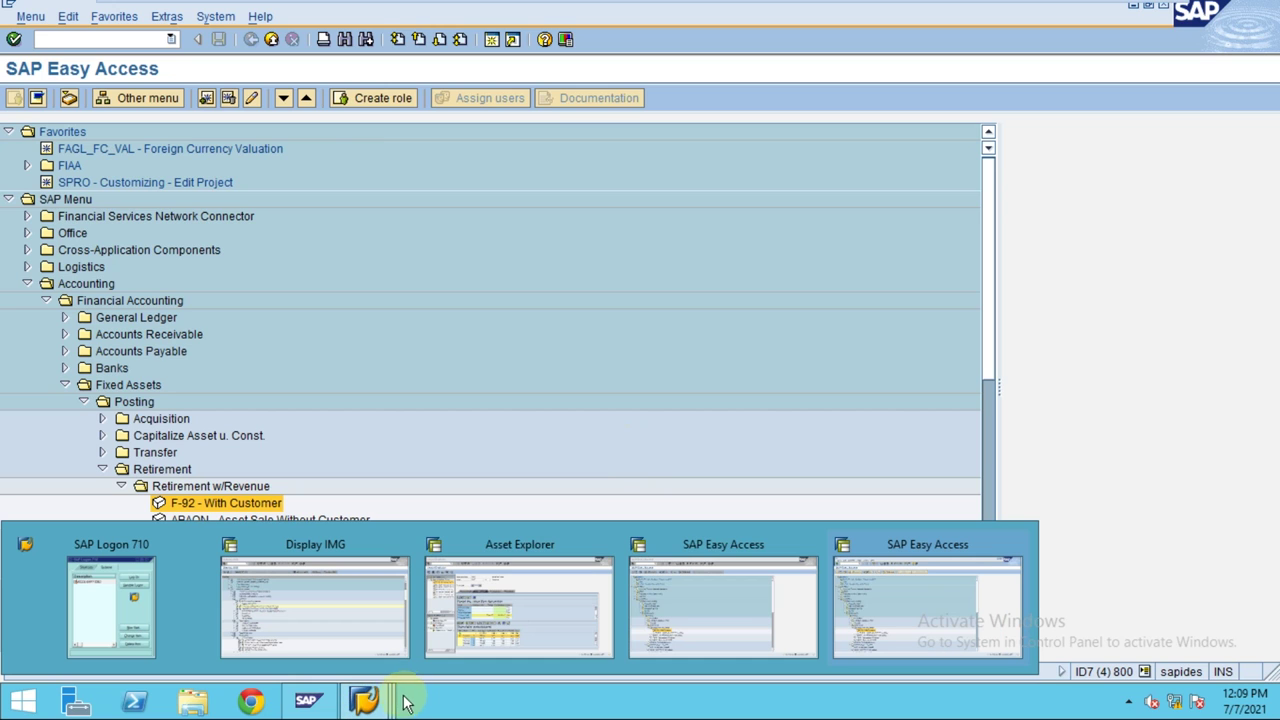
left_click(877, 600)
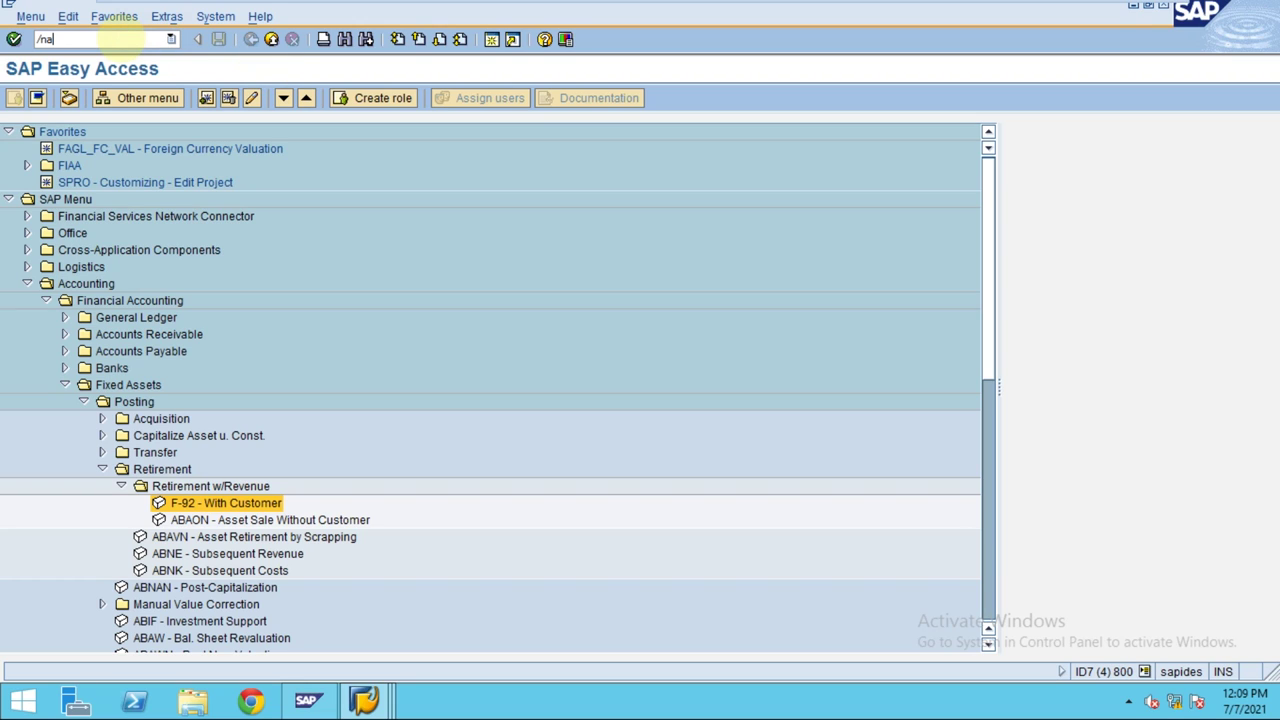
key("Return")
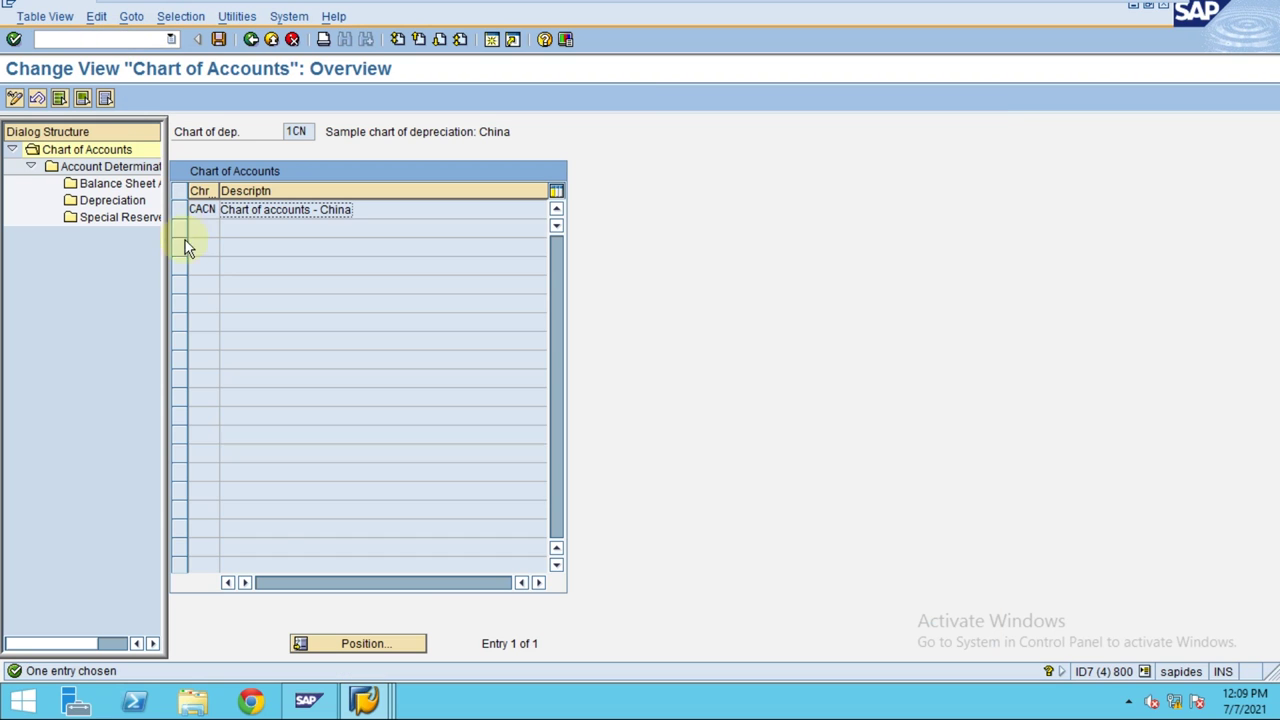
Step: Open the Balance Sheet Accounts details for account determination 30000, Fixtures and fittings, under chart of accounts CACN
left_click_drag(163, 271, 283, 250)
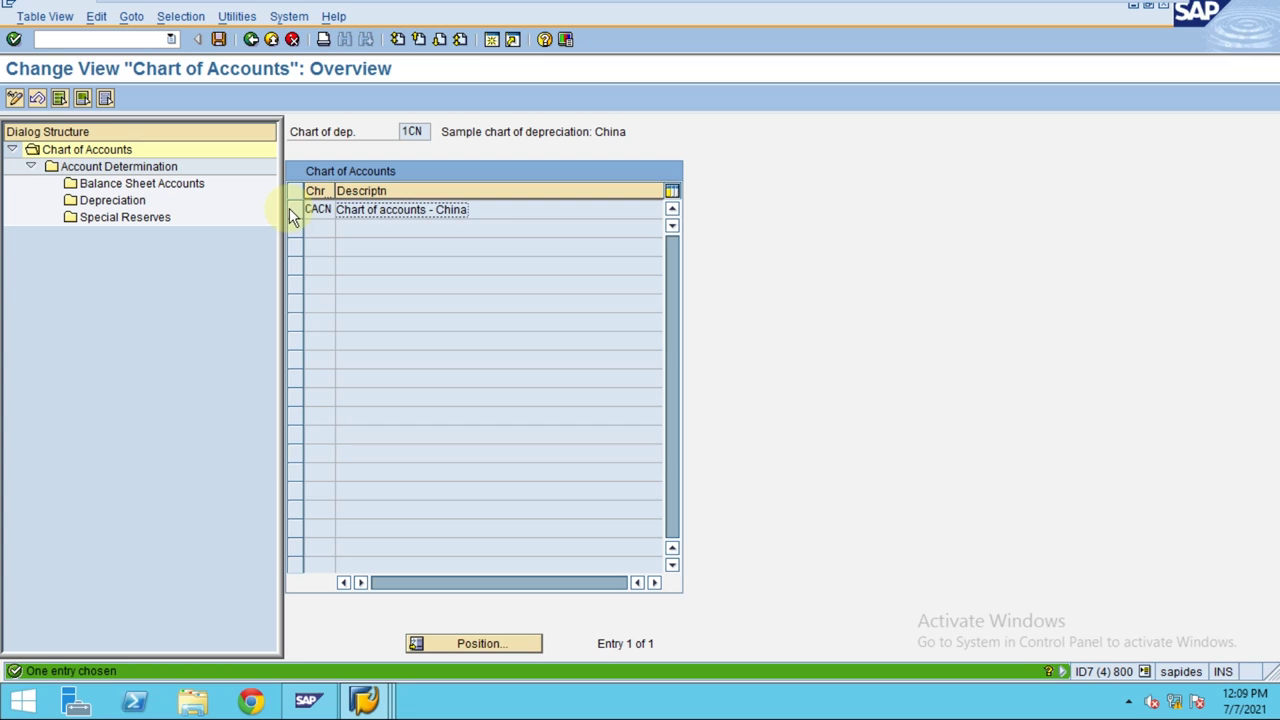
left_click(292, 209)
double_click(125, 168)
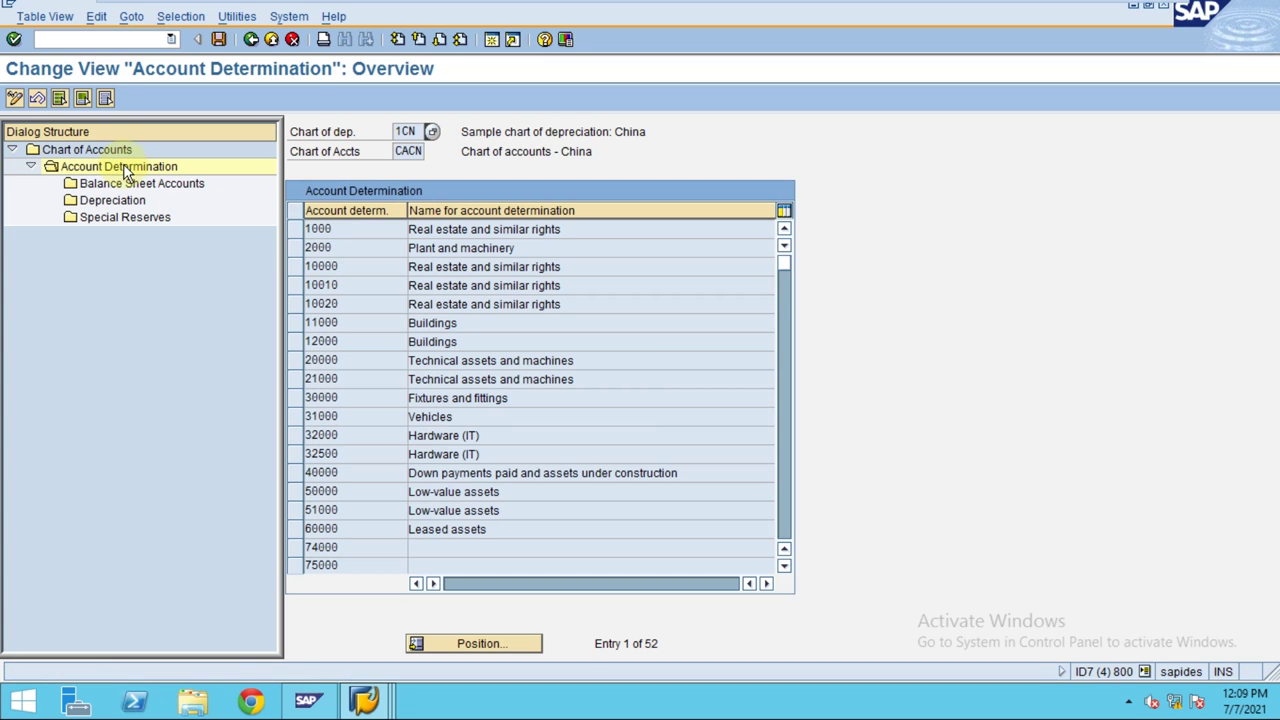
left_click(312, 398)
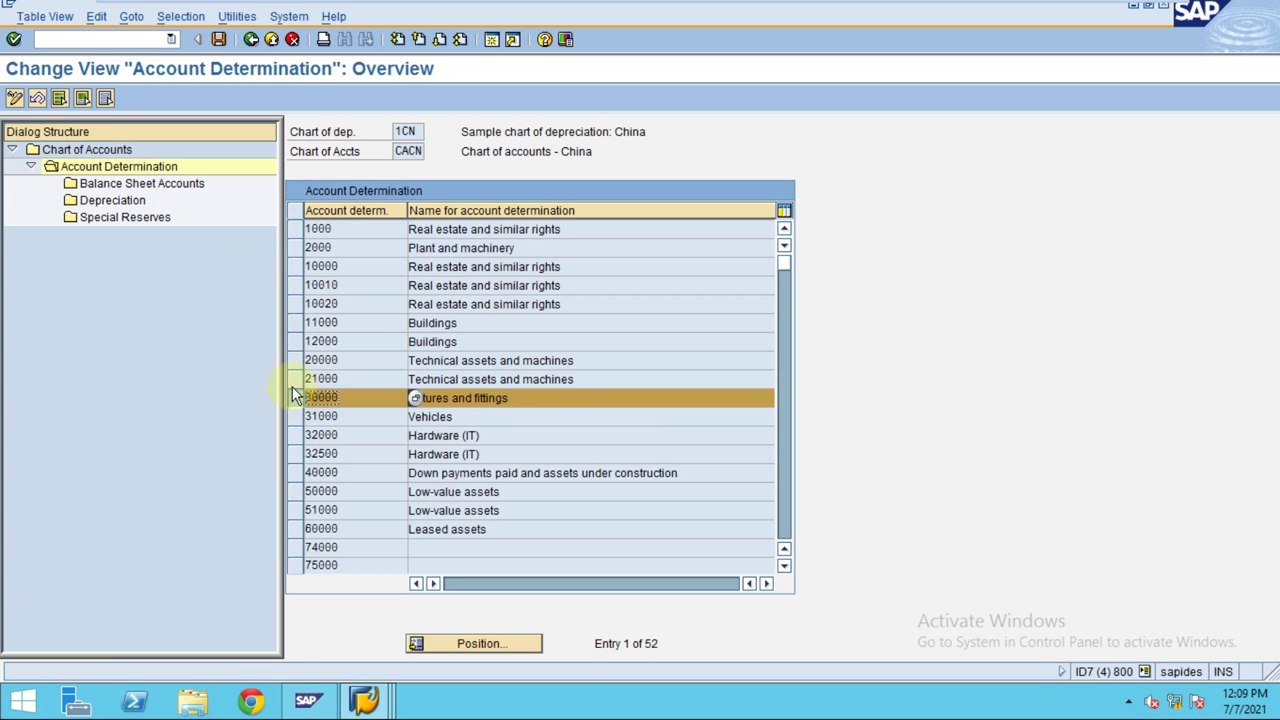
double_click(135, 188)
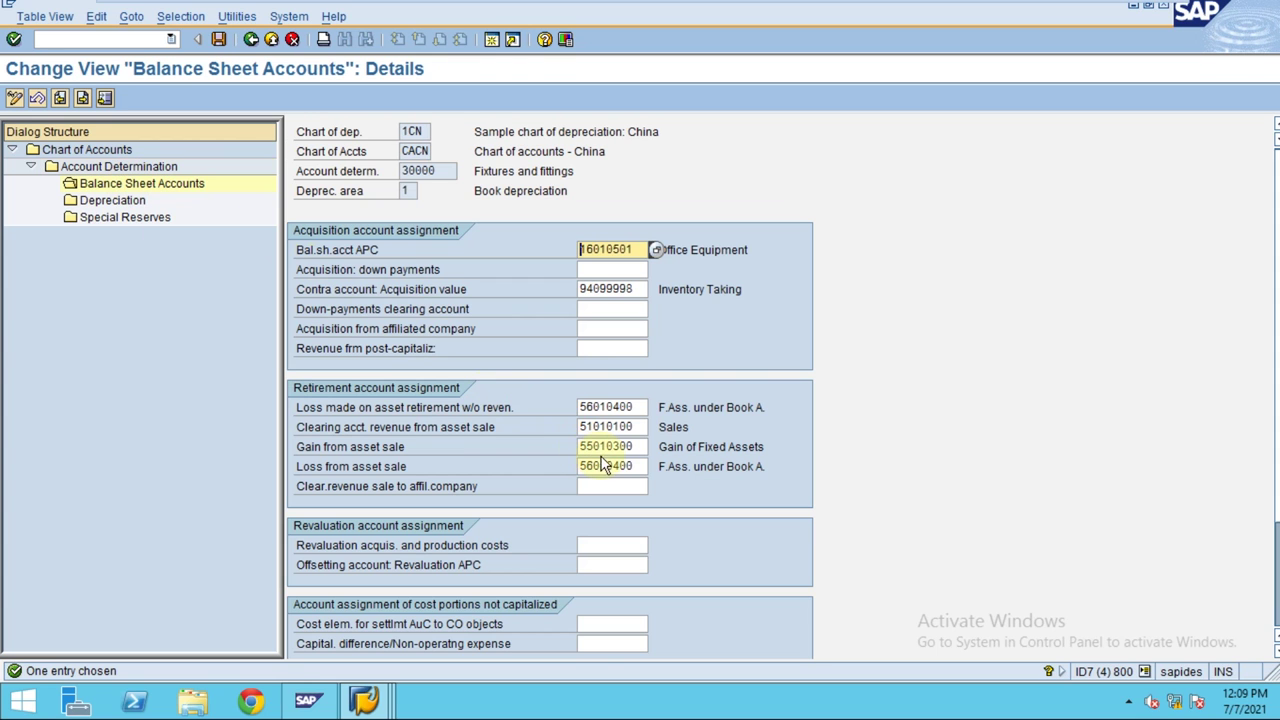
Step: Set the clearing account for revenue from asset sale to 51010300 and save the assignment
left_click(614, 431)
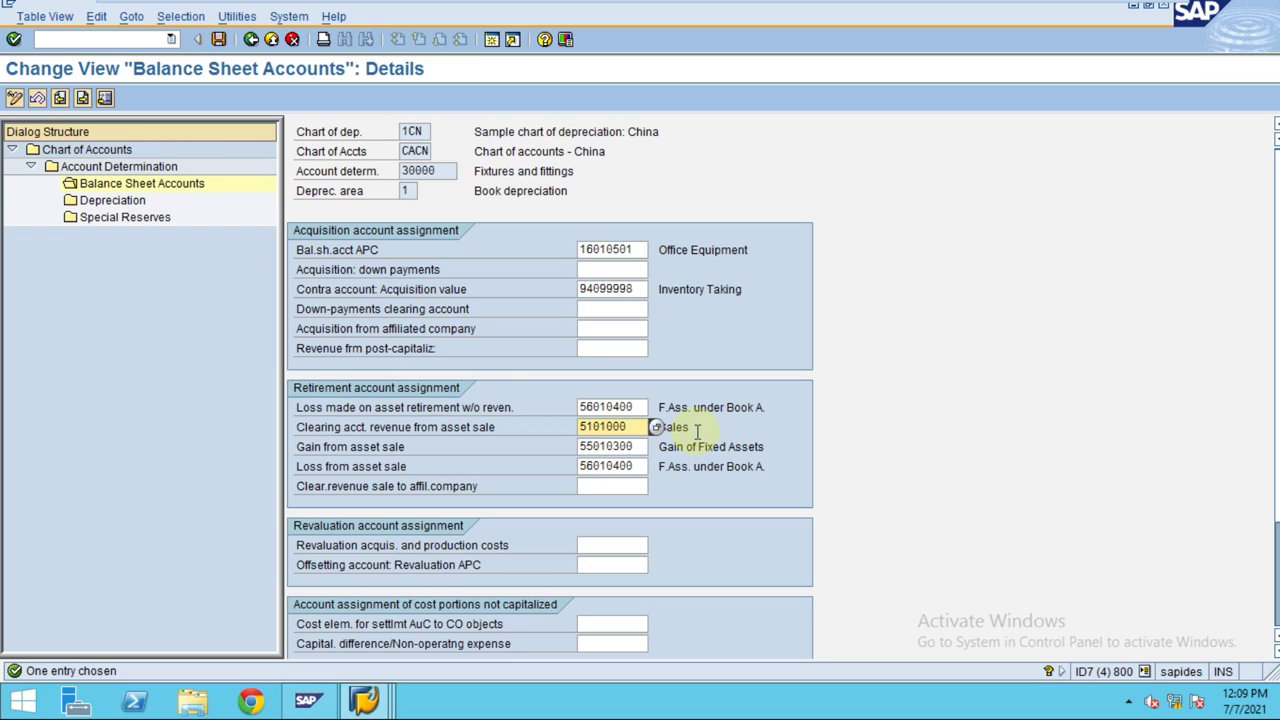
type("3")
key("Return")
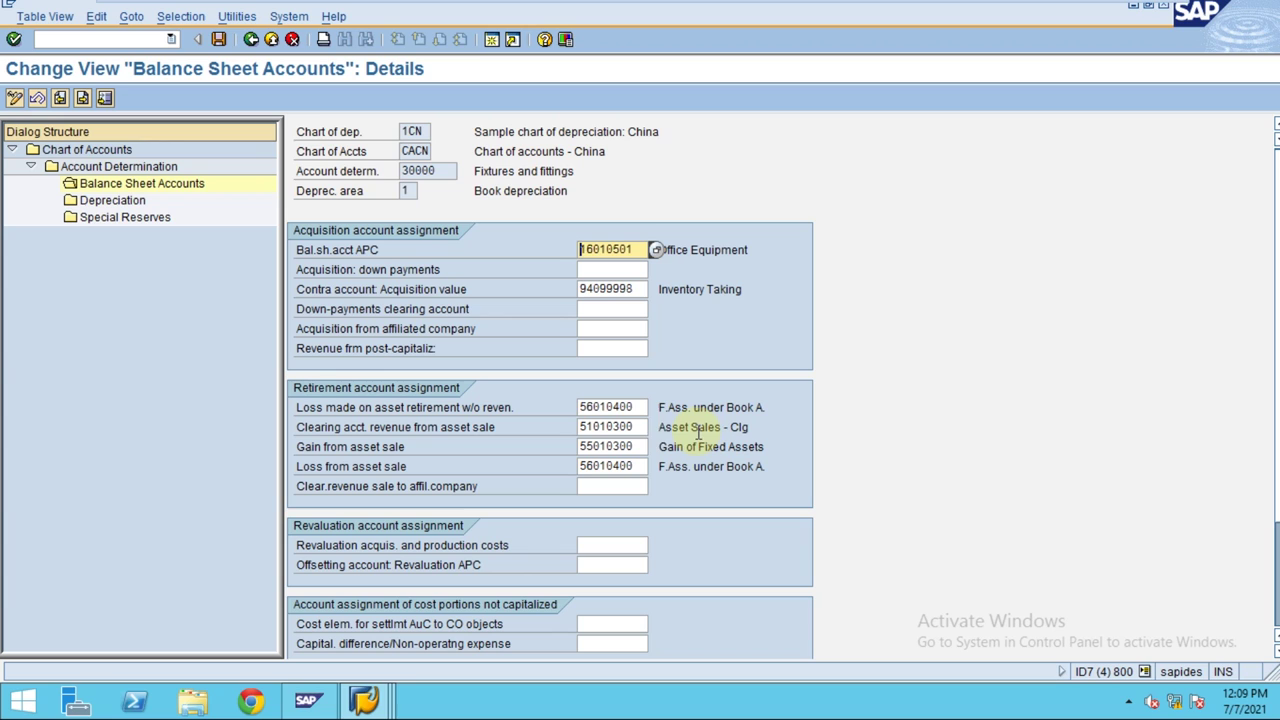
left_click_drag(638, 427, 572, 426)
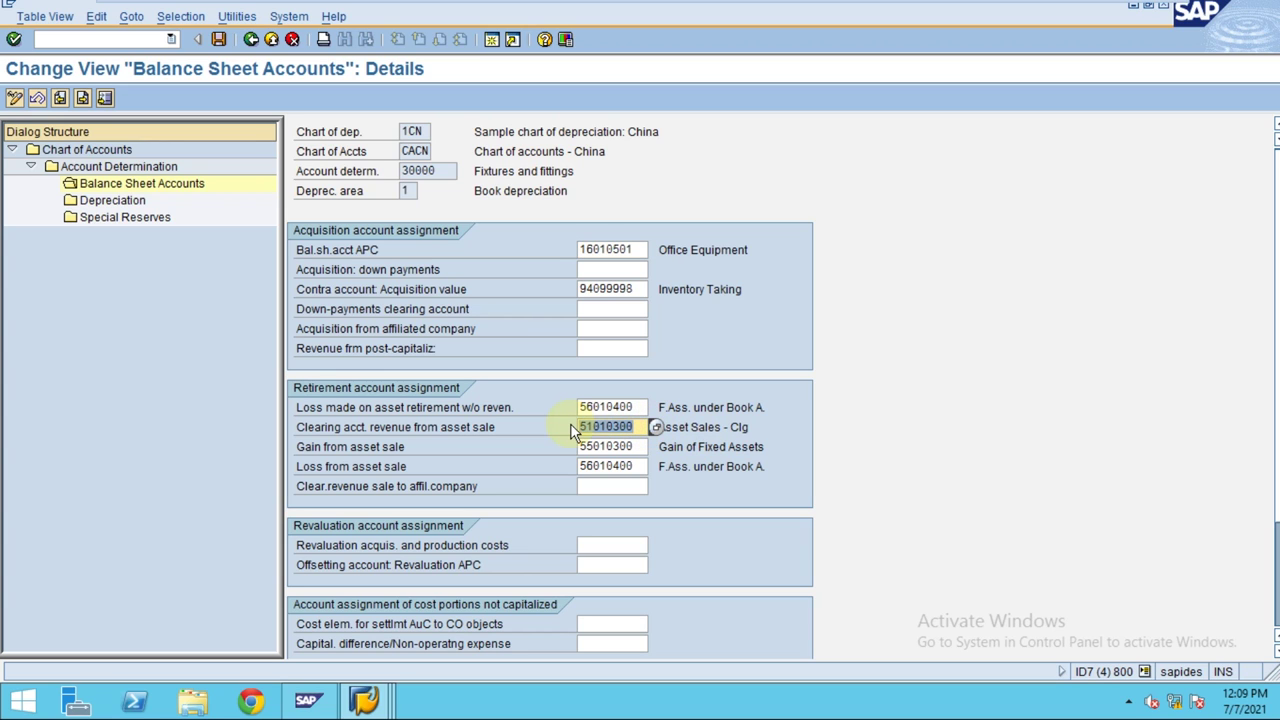
left_click(219, 39)
left_click(44, 286)
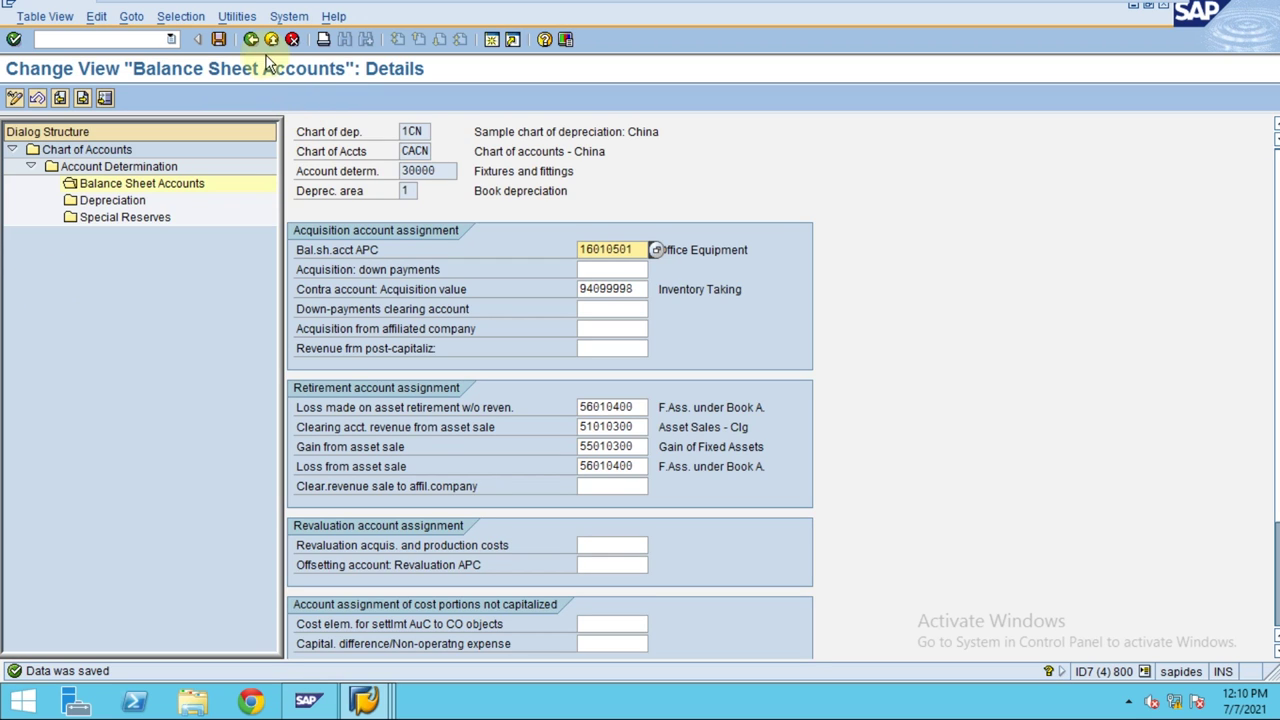
Step: Start F-92 in the other SAP session and set both the document date and posting date to 15062020
left_click(368, 701)
left_click(723, 605)
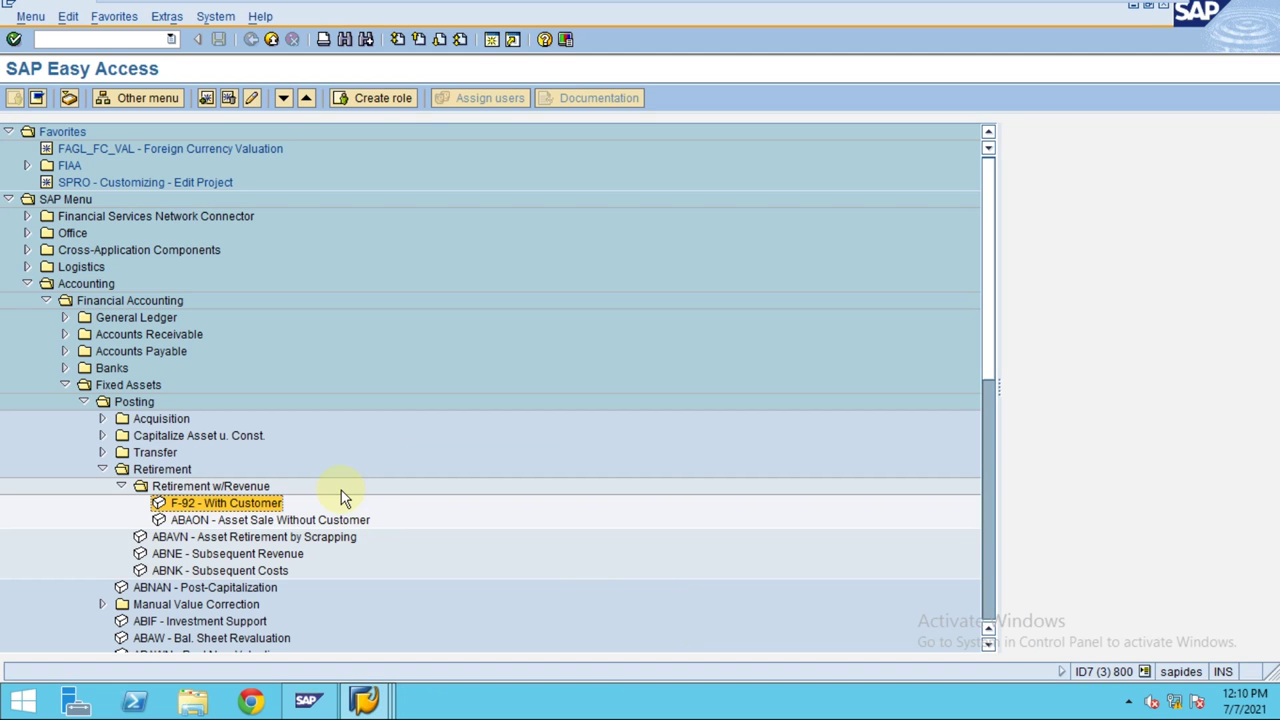
double_click(208, 505)
left_click(164, 138)
type("15062020")
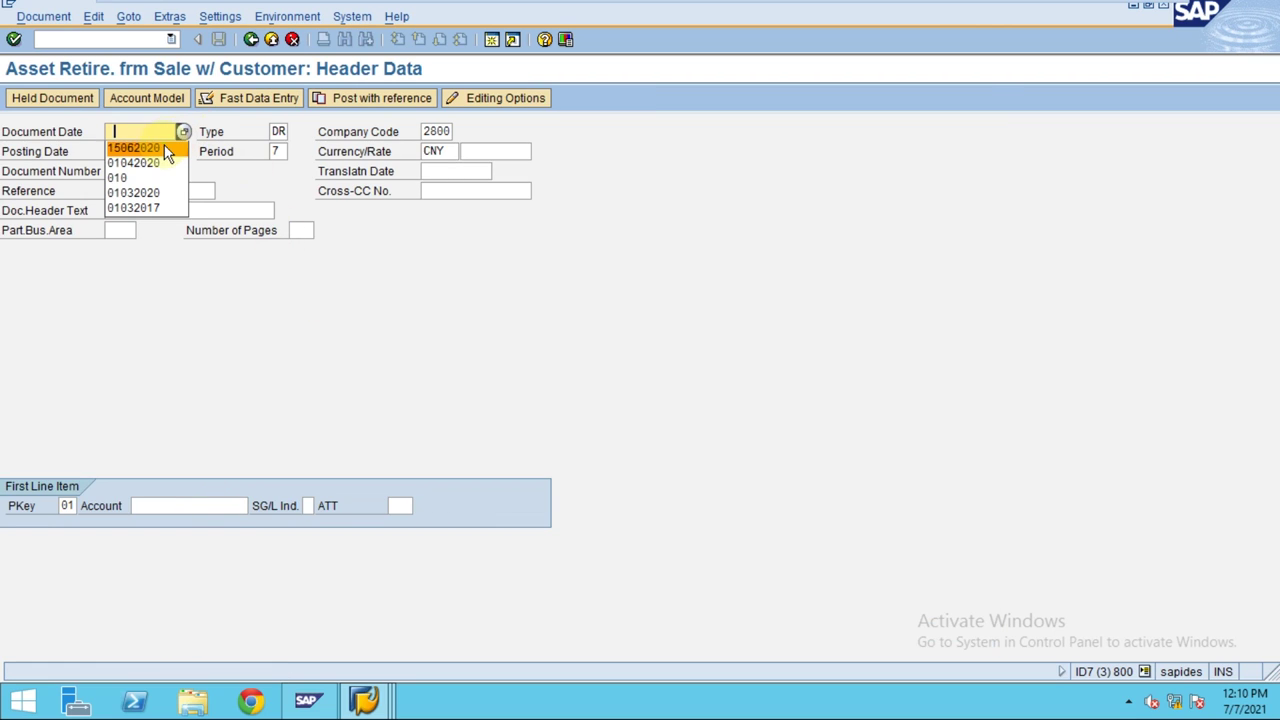
key("Tab")
key("Tab")
key("Tab")
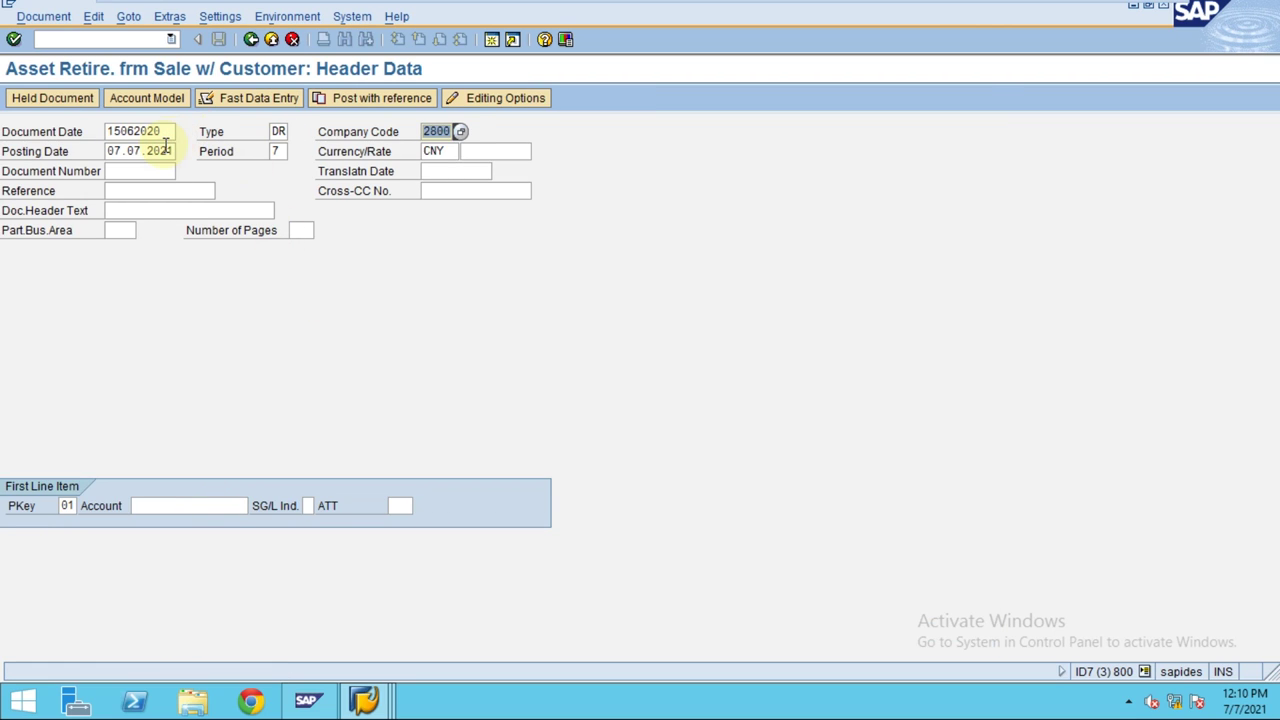
key("BackSpace")
left_click(148, 168)
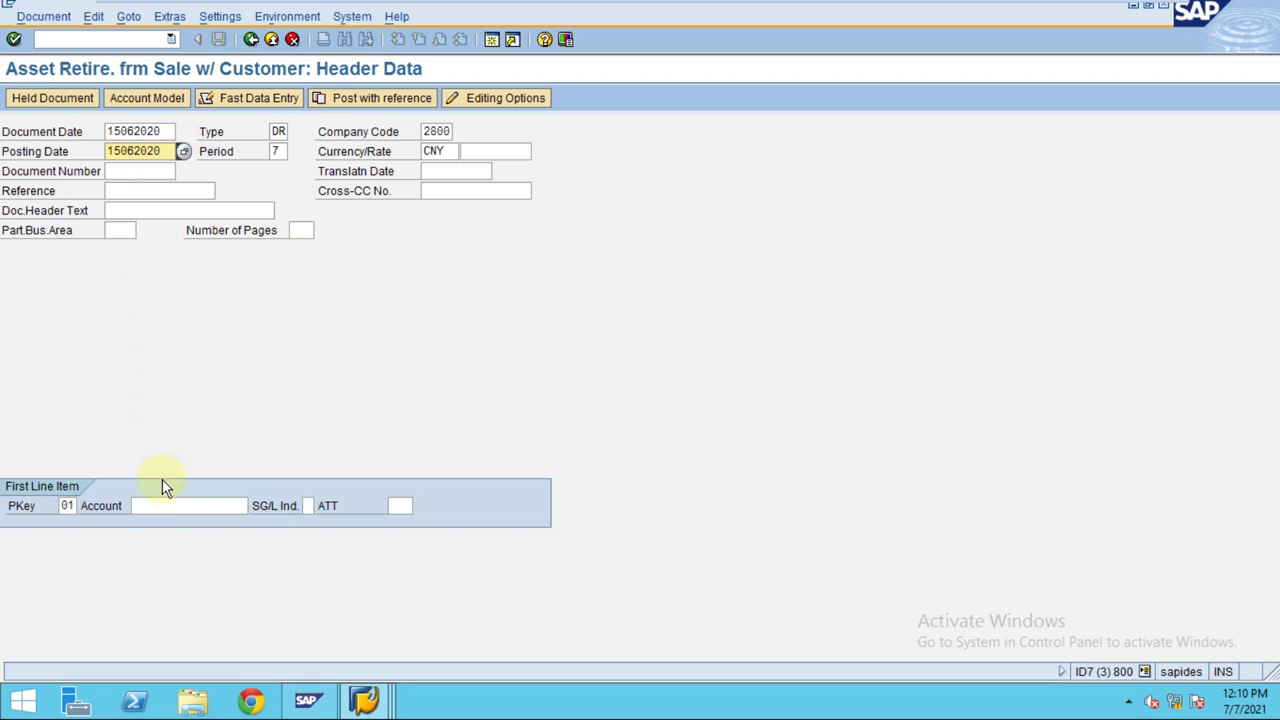
Step: Enter customer China 2800 as the first line item with posting key 01 and an amount of 9000 CNY
left_click(163, 506)
left_click(168, 537)
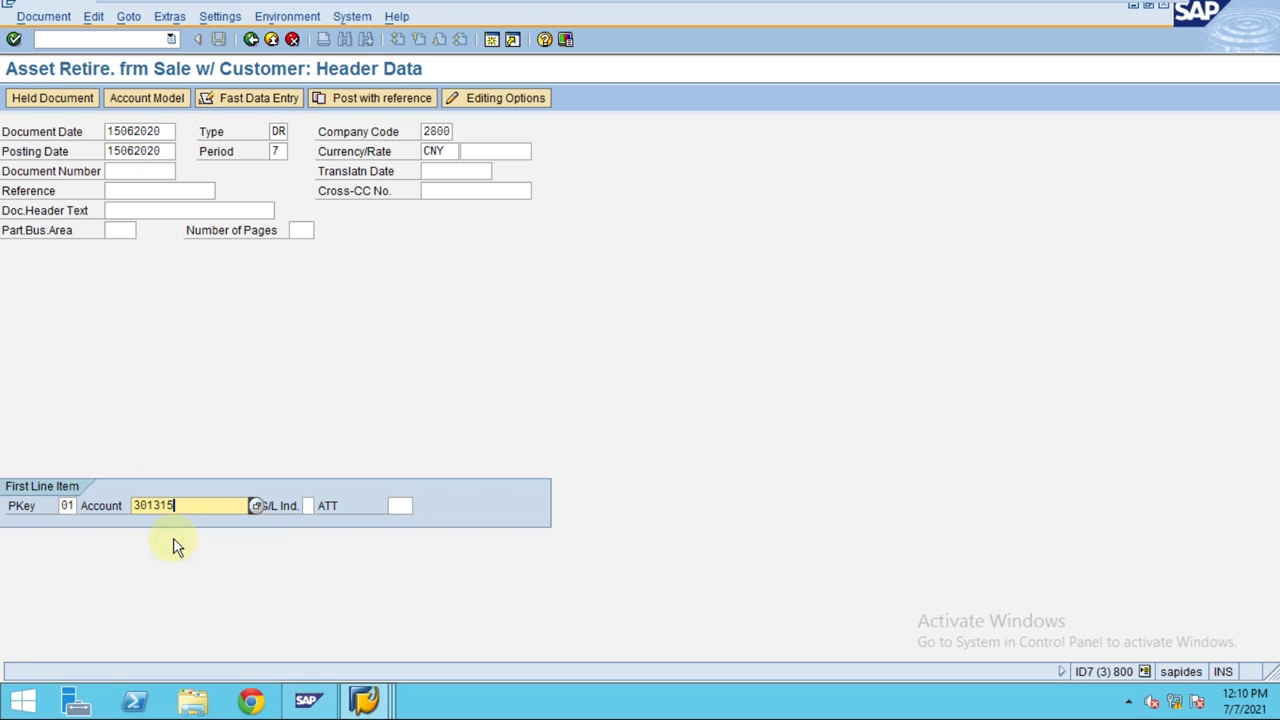
key("Return")
key("Return")
key("Return")
key("BackSpace")
left_click(151, 228)
Step: Add a credit line with posting key 50 to account 51010300, using amount *, and mark it as an asset retirement
left_click(67, 506)
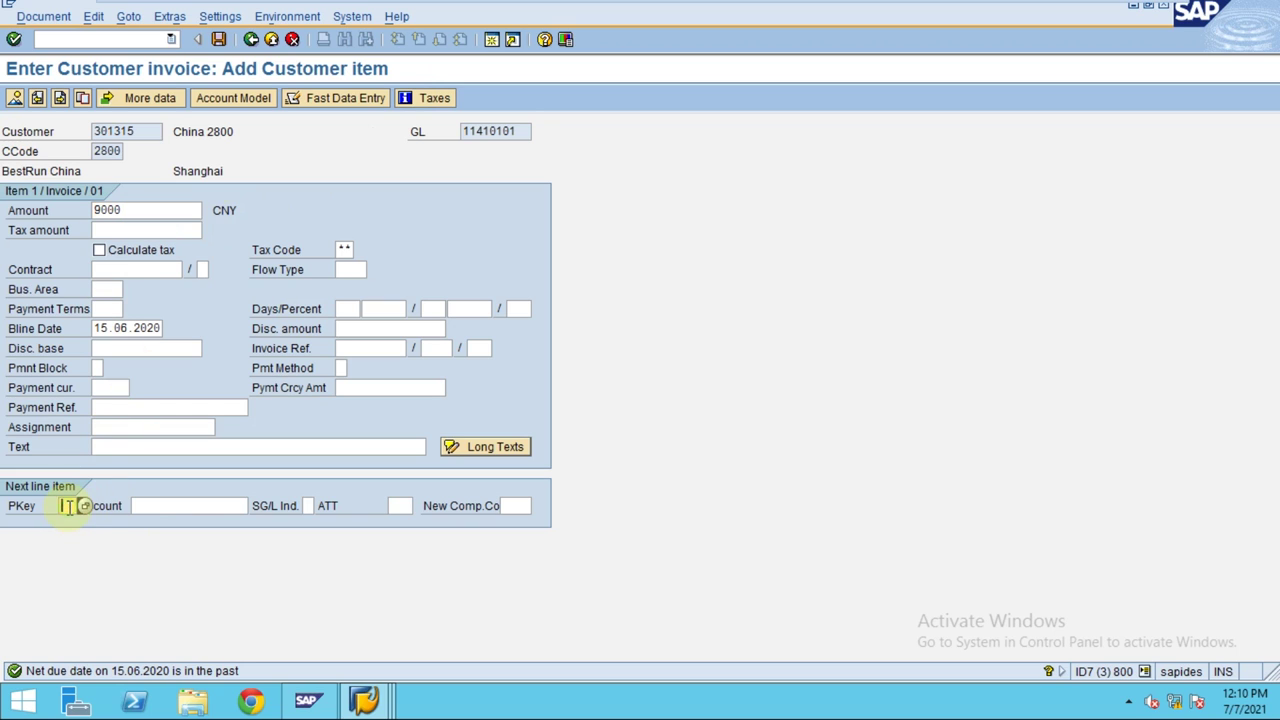
left_click(68, 538)
left_click(150, 506)
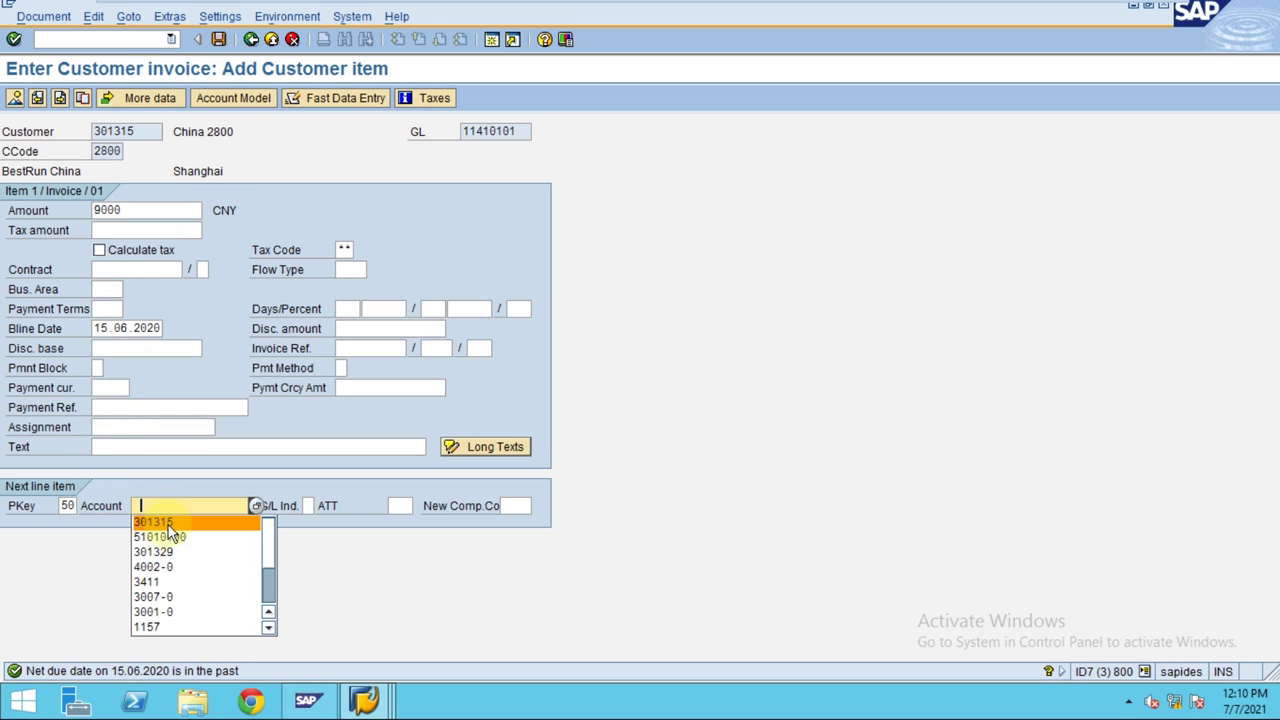
left_click(170, 531)
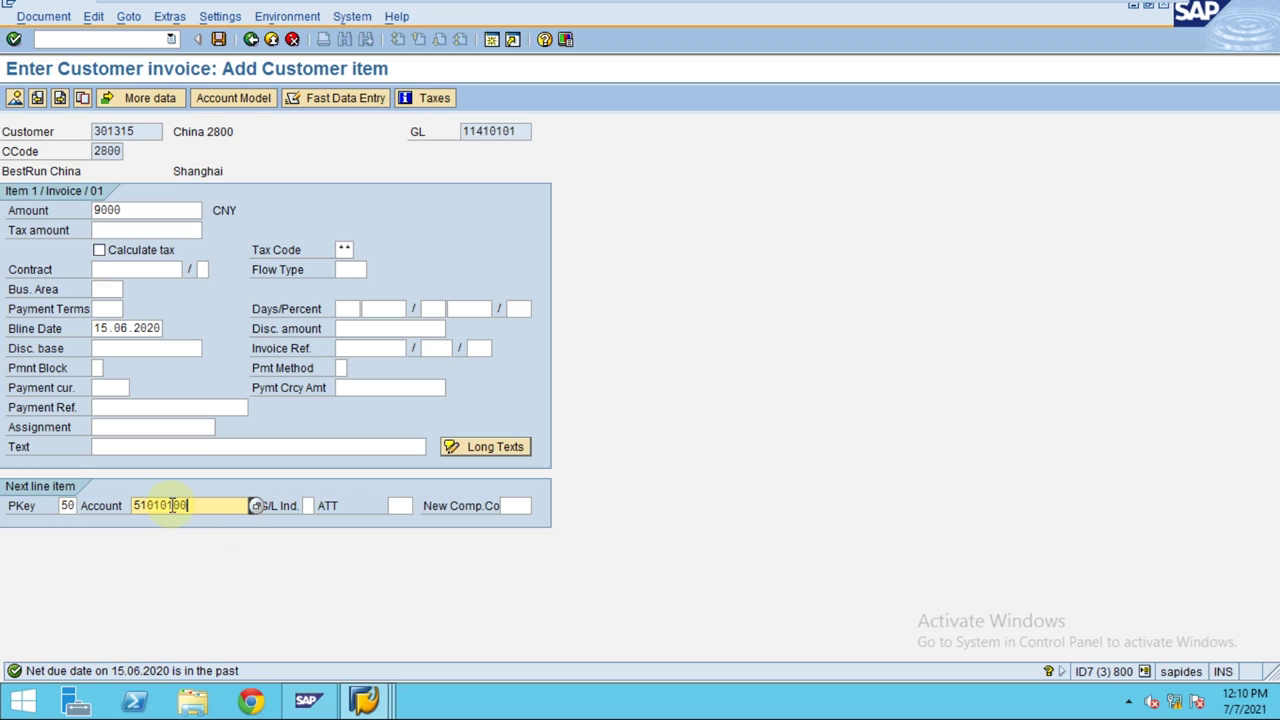
key("Return")
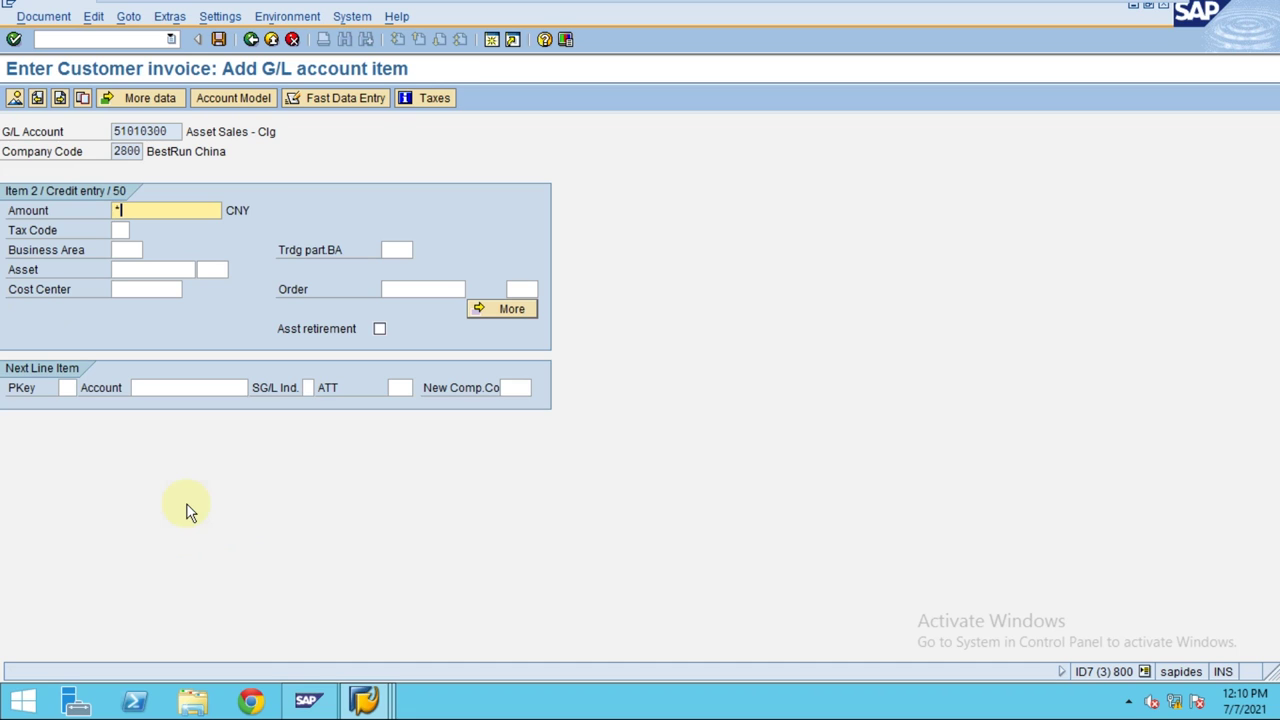
key("Return")
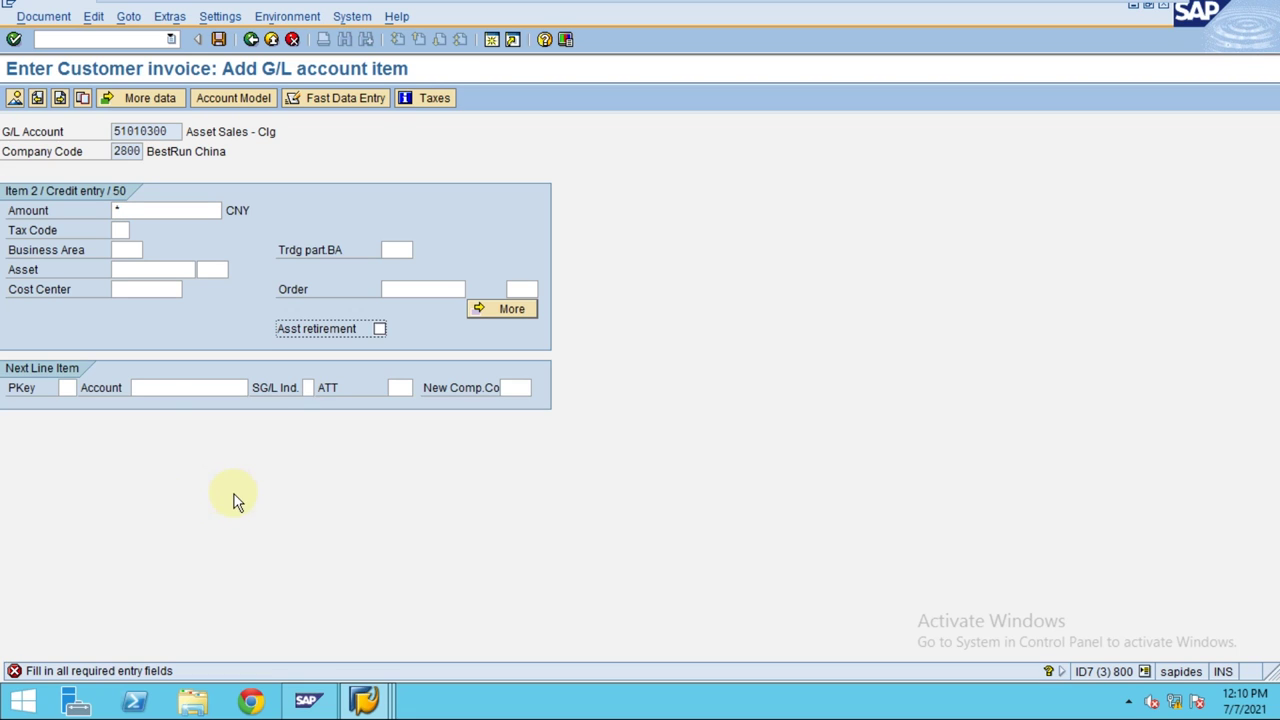
left_click(381, 329)
key("Return")
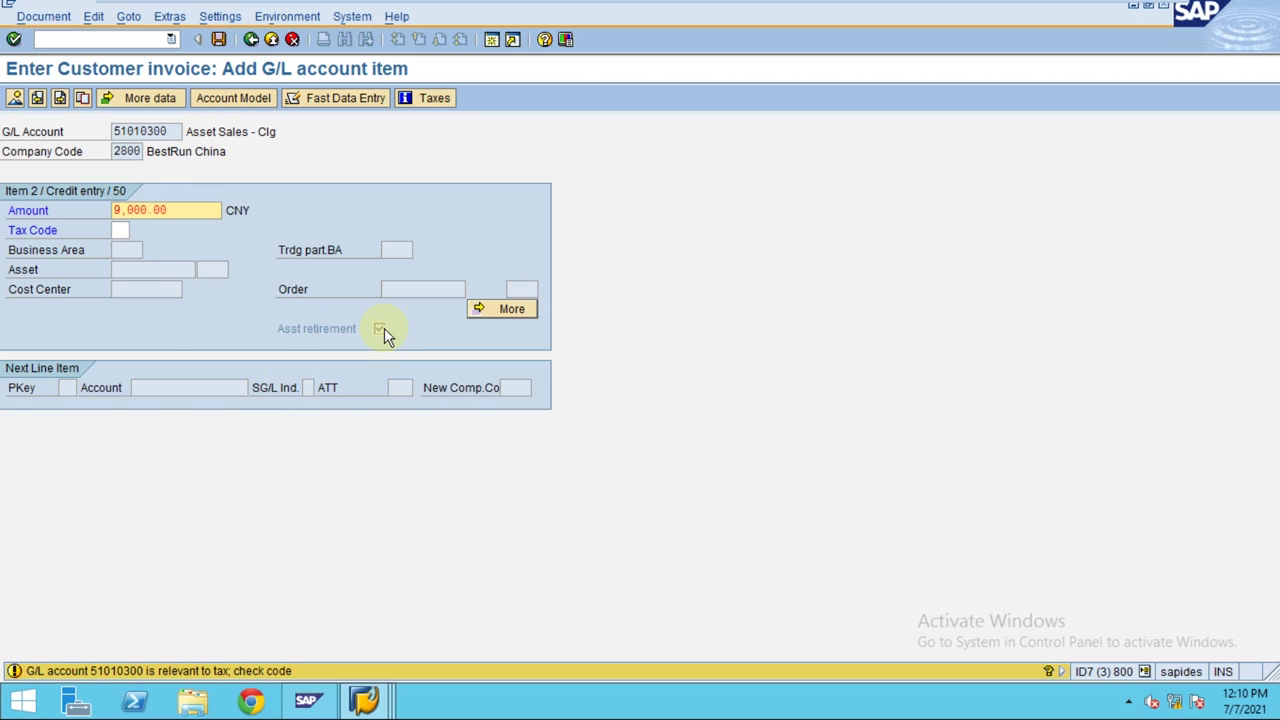
key("Return")
Step: Create the complete retirement of asset 3007 with transaction type 210 and asset value date 15062020
left_click(240, 178)
left_click(232, 200)
left_click(211, 276)
left_click(213, 294)
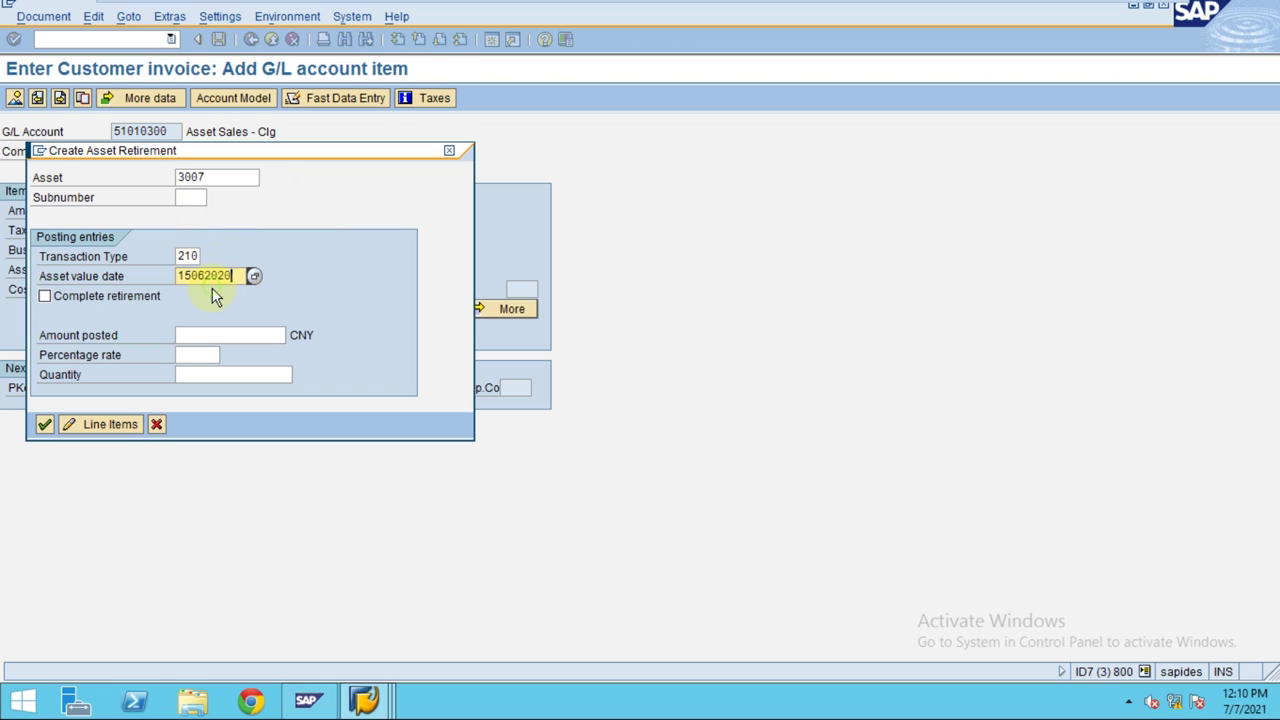
left_click(127, 296)
left_click(44, 424)
Step: Display the document overview, simulate the customer invoice, widen the Description column and post the document
left_click(15, 97)
key("Return")
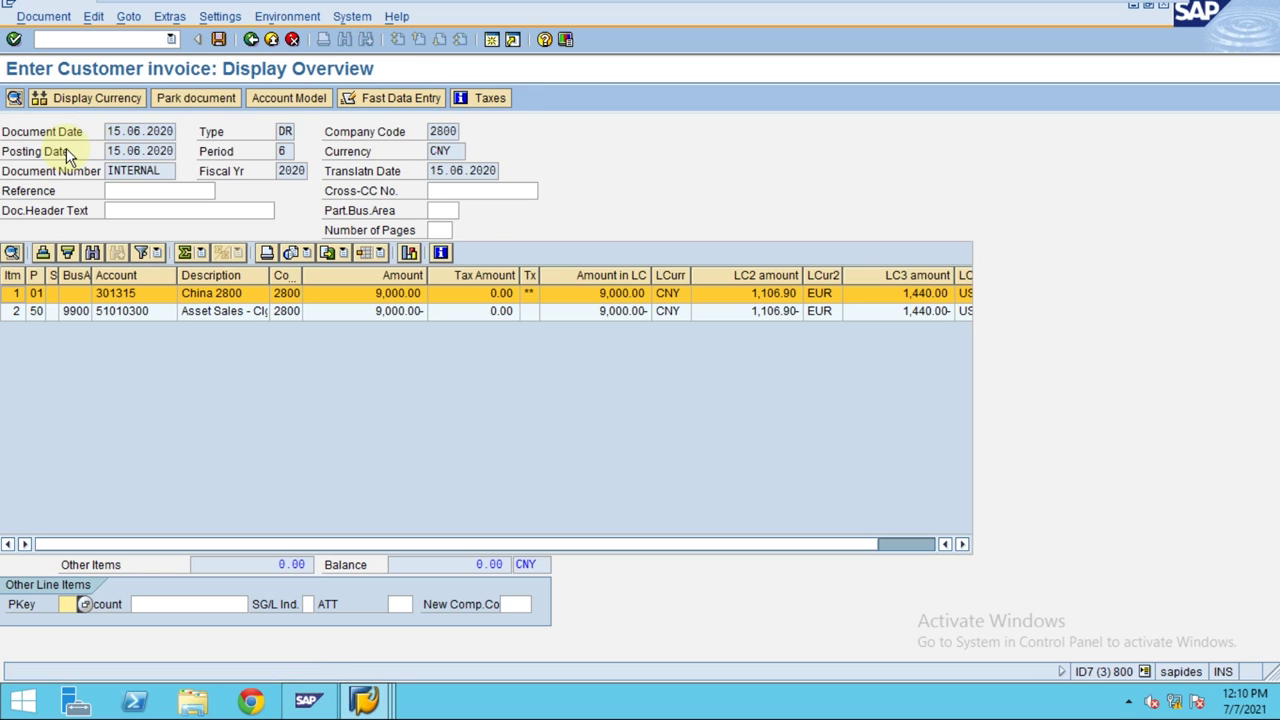
left_click(60, 17)
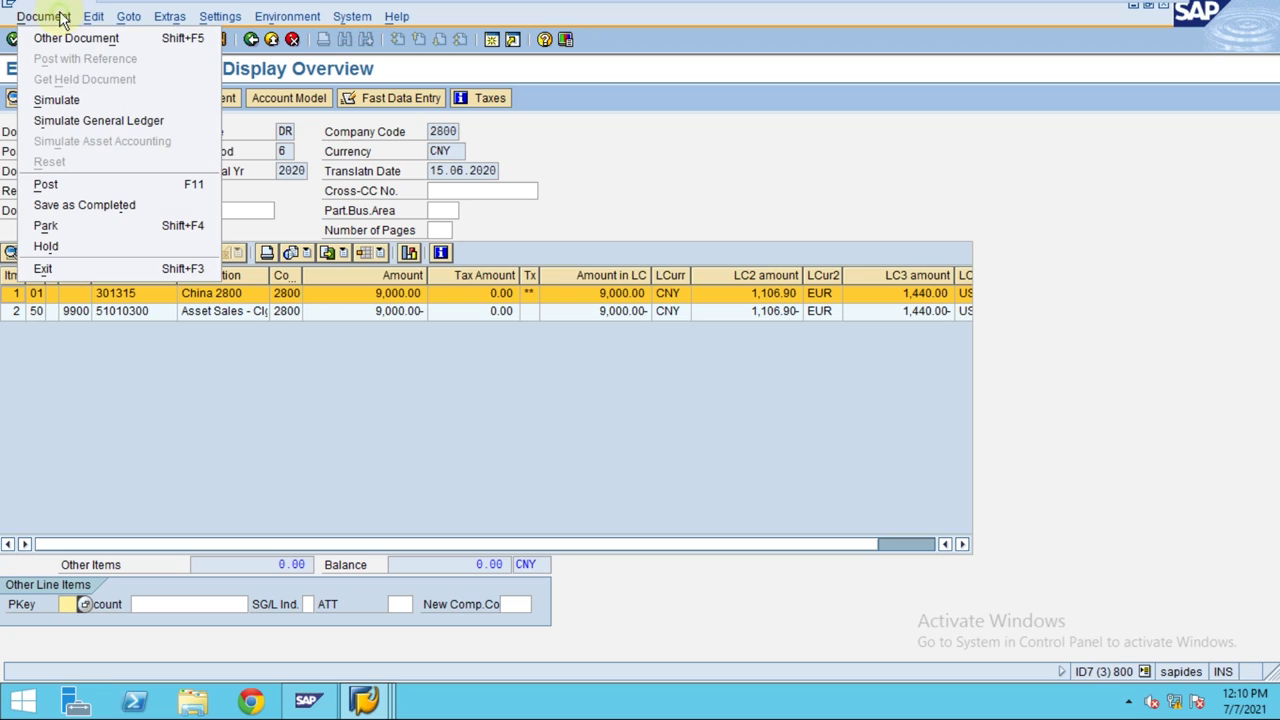
left_click(80, 100)
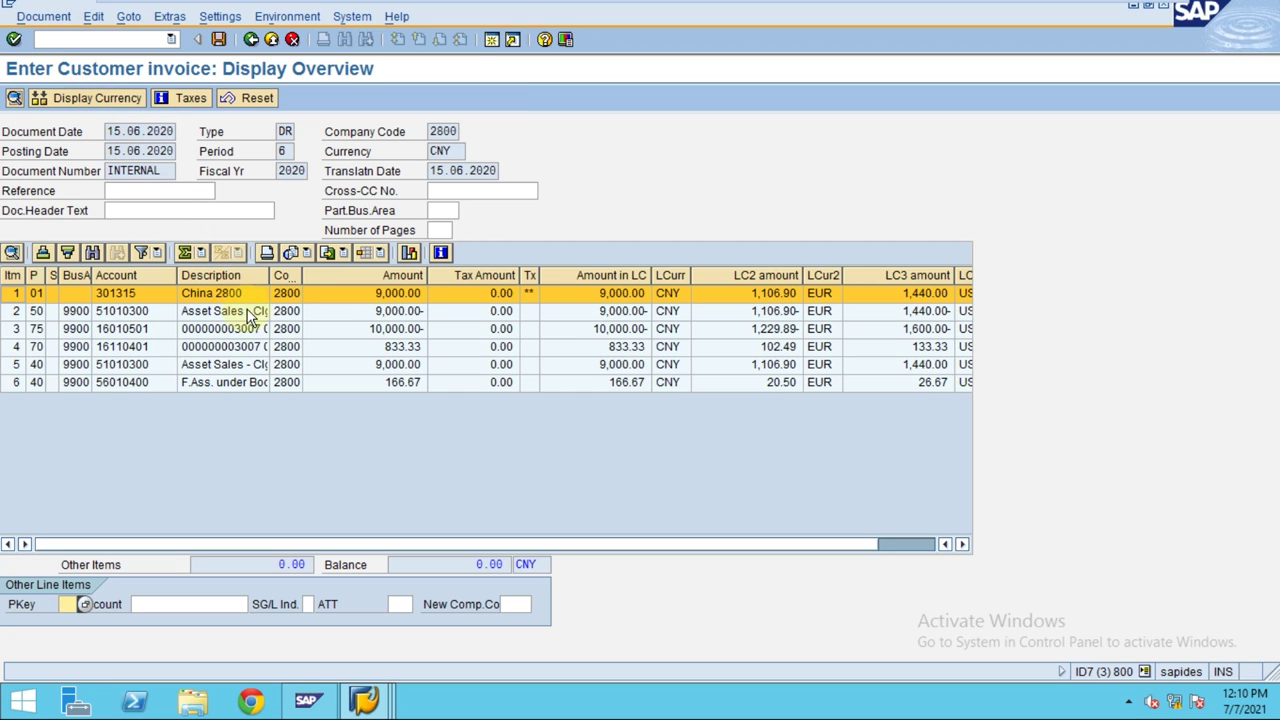
left_click_drag(269, 276, 316, 275)
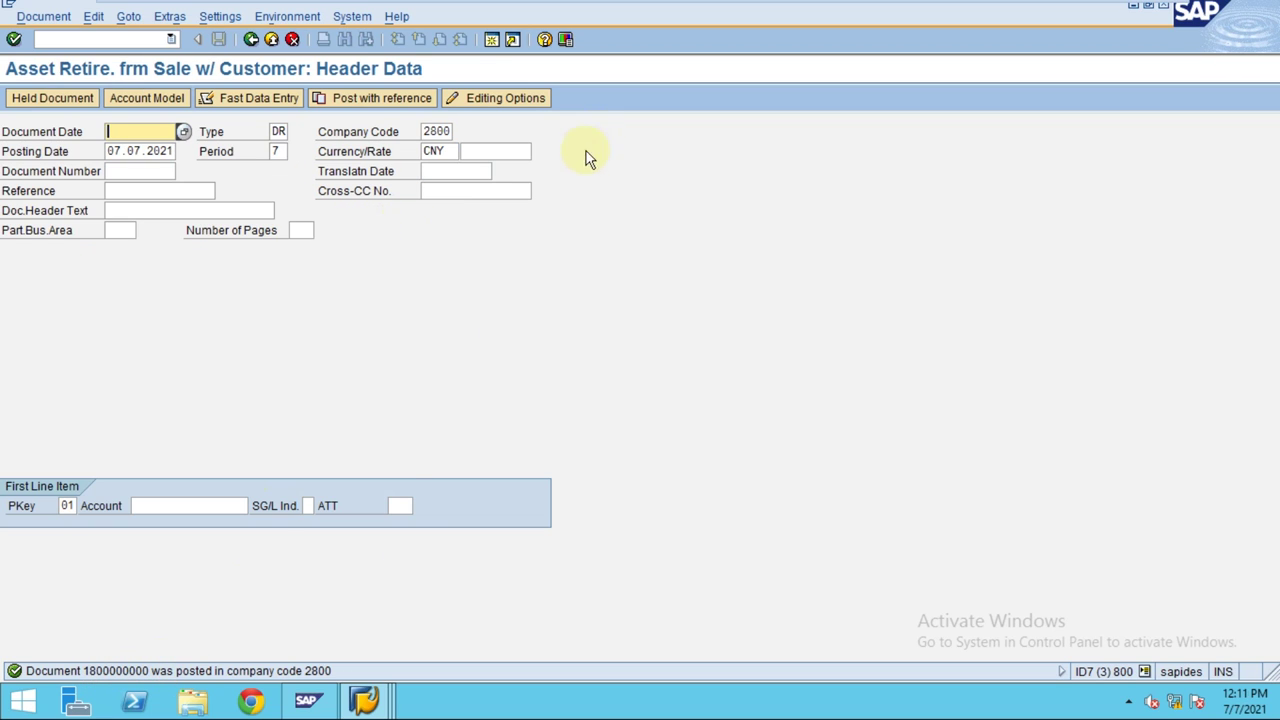
Step: Switch back to the Asset Explorer with asset 3007's posted values for fiscal year 2020
left_click(366, 706)
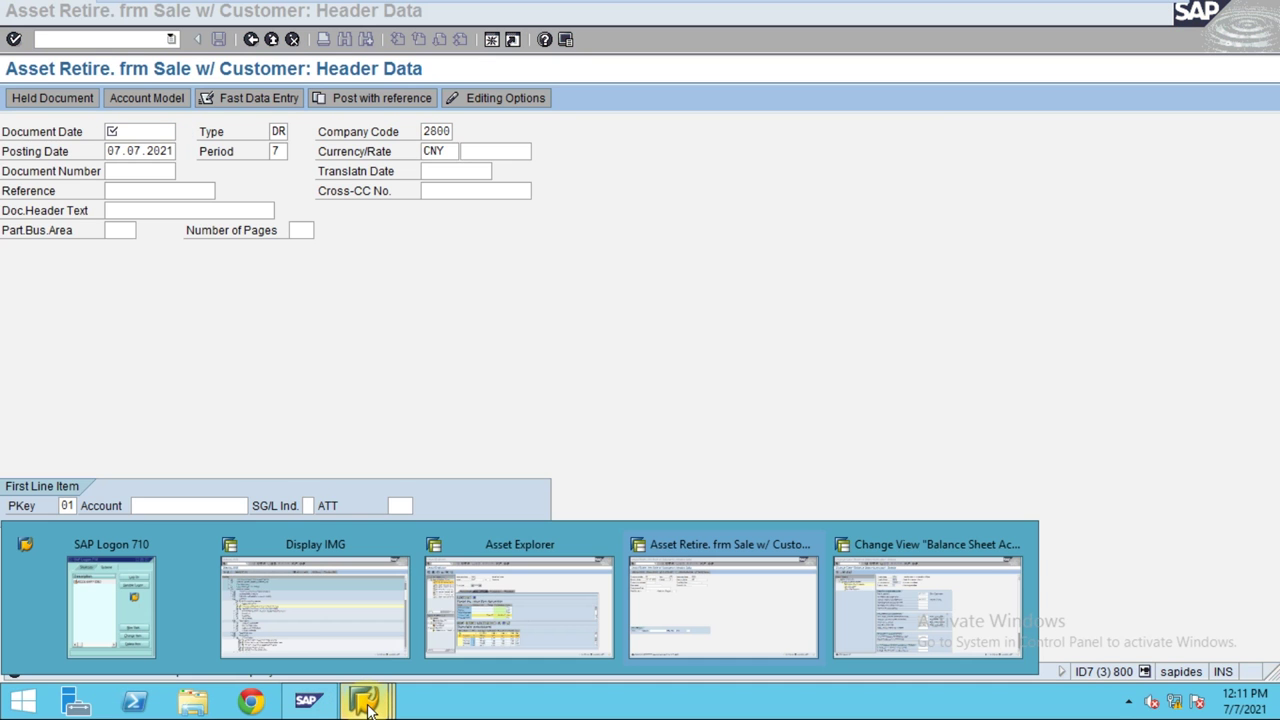
left_click(548, 600)
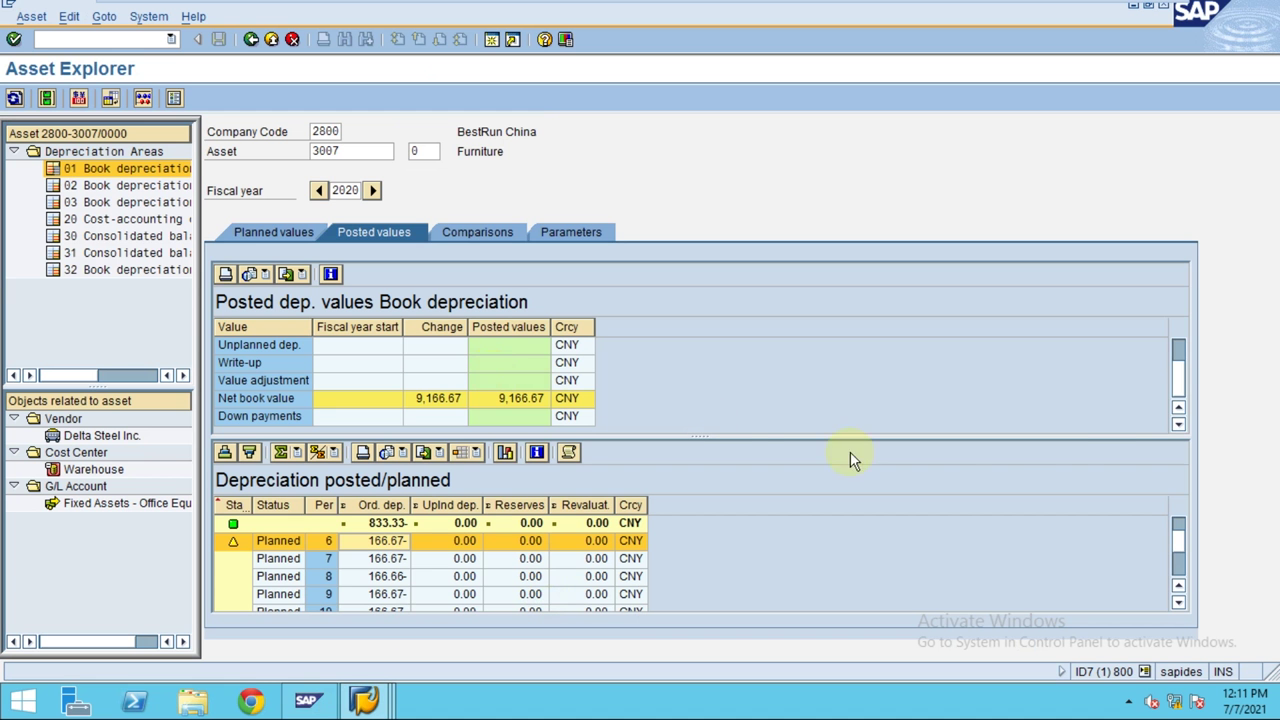
Step: Resize the posted values area and examine the net book value of asset 3007 before reloading it
left_click_drag(698, 438, 697, 412)
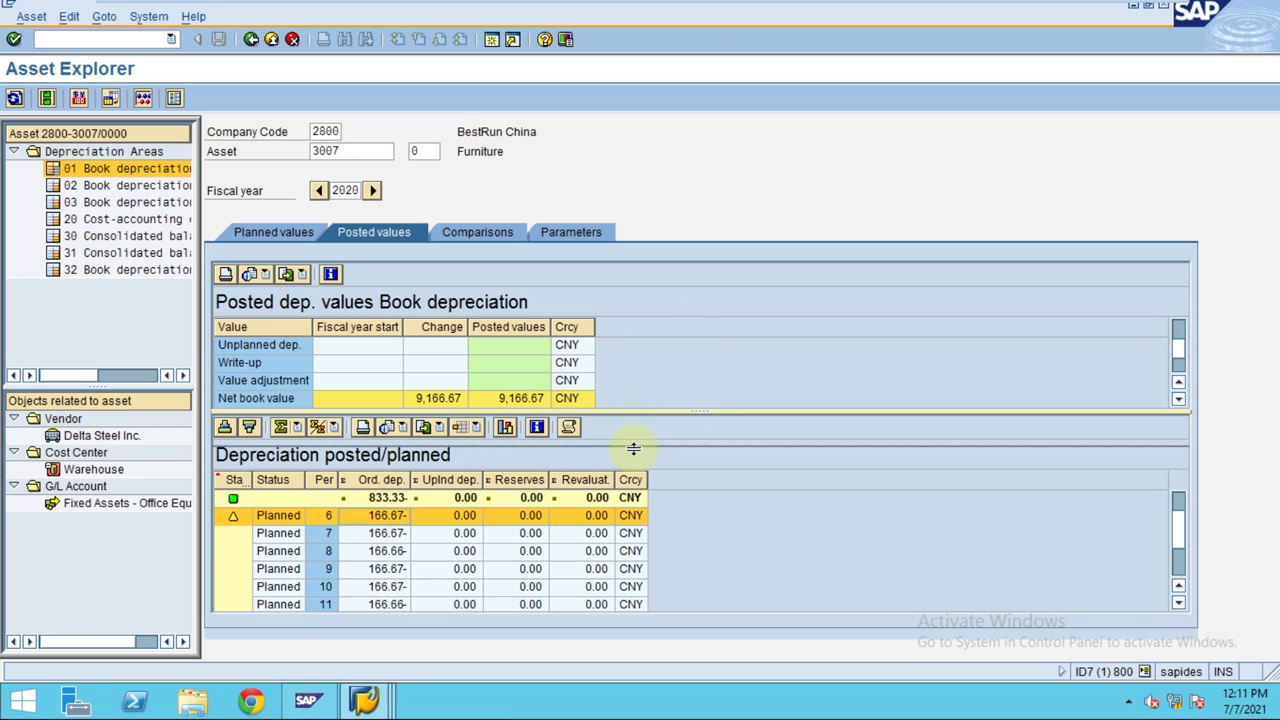
left_click_drag(633, 411, 633, 449)
left_click(428, 425)
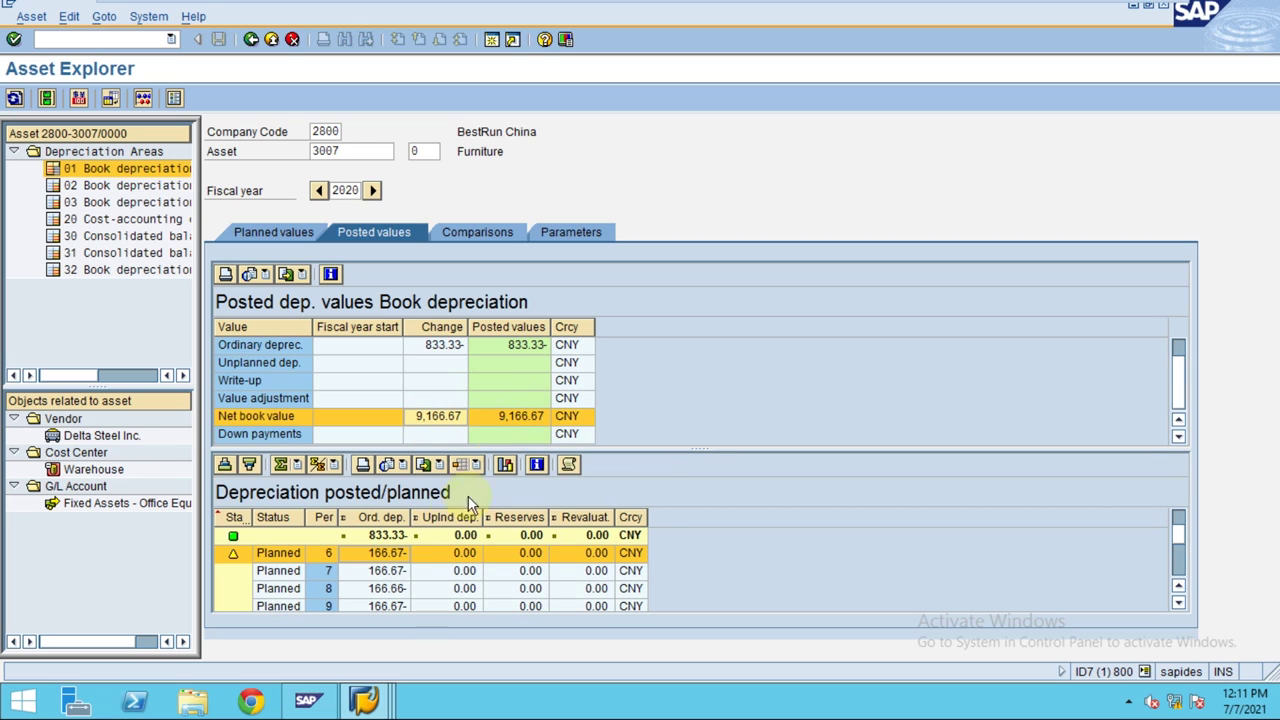
Step: Refresh asset 3007 and examine the ordinary depreciation and value adjustment in its posted book depreciation values
left_click(14, 99)
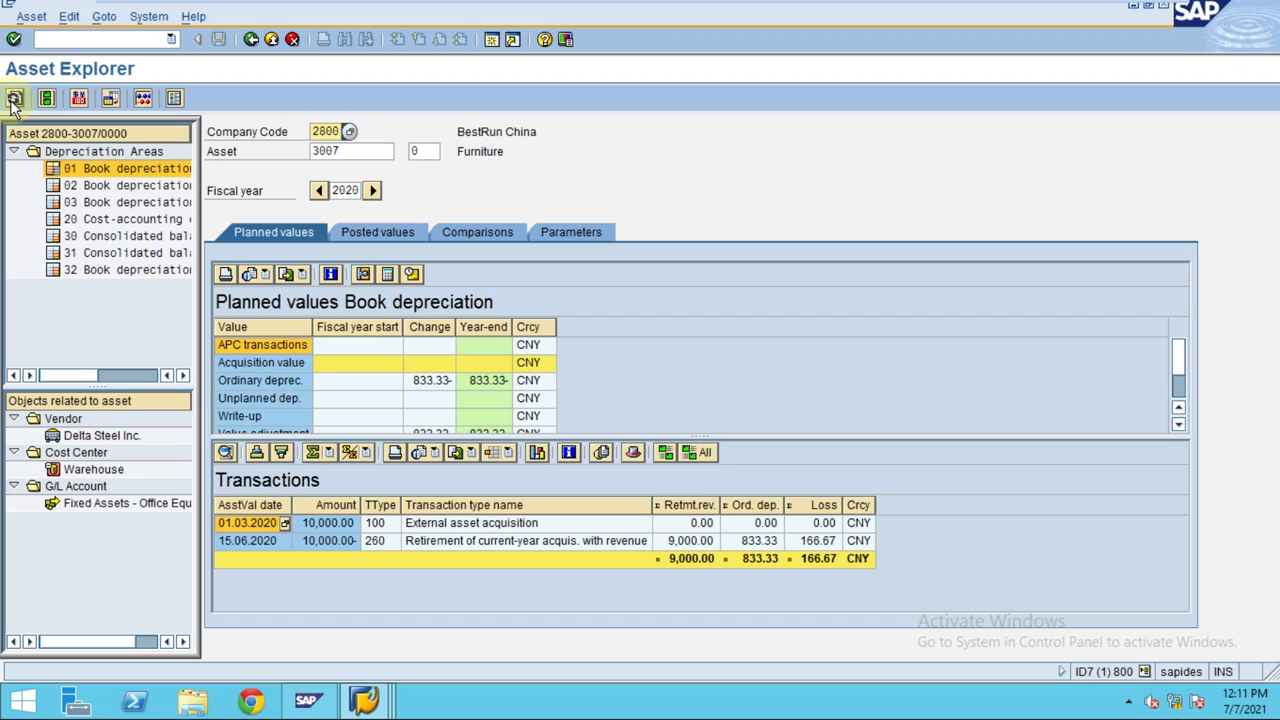
left_click(365, 232)
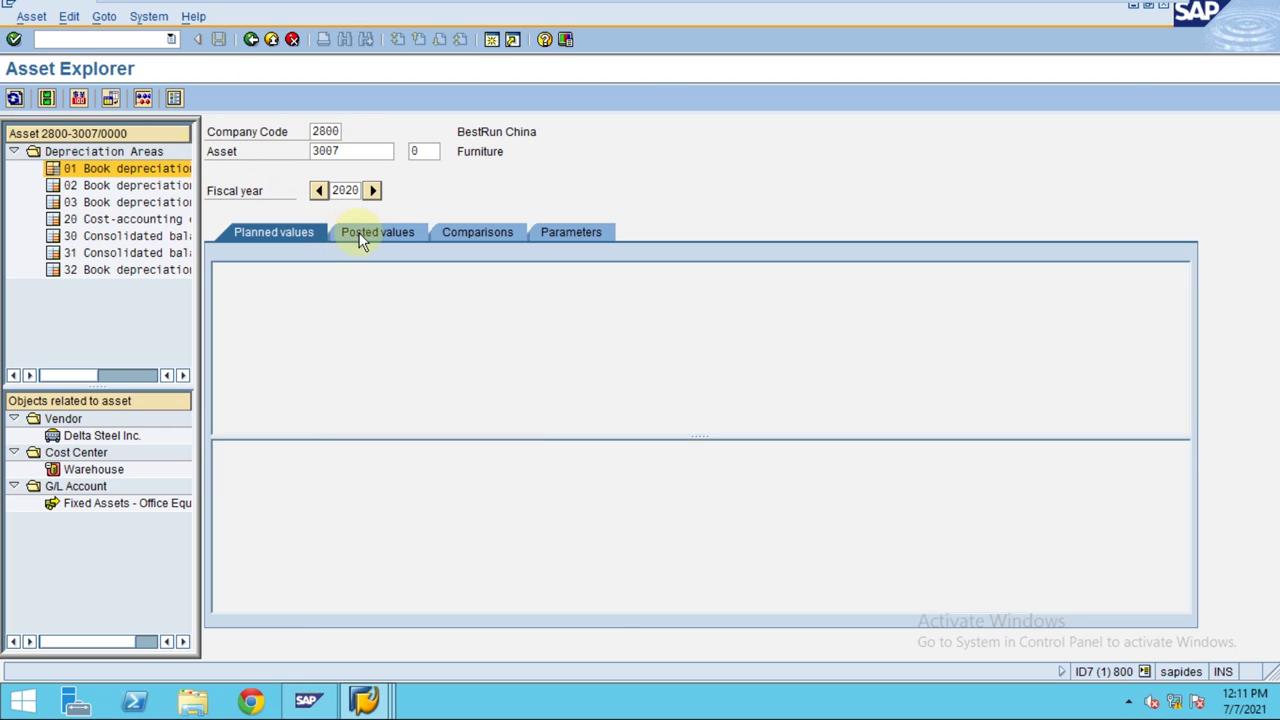
left_click(433, 381)
scroll(433, 381, "down", 1)
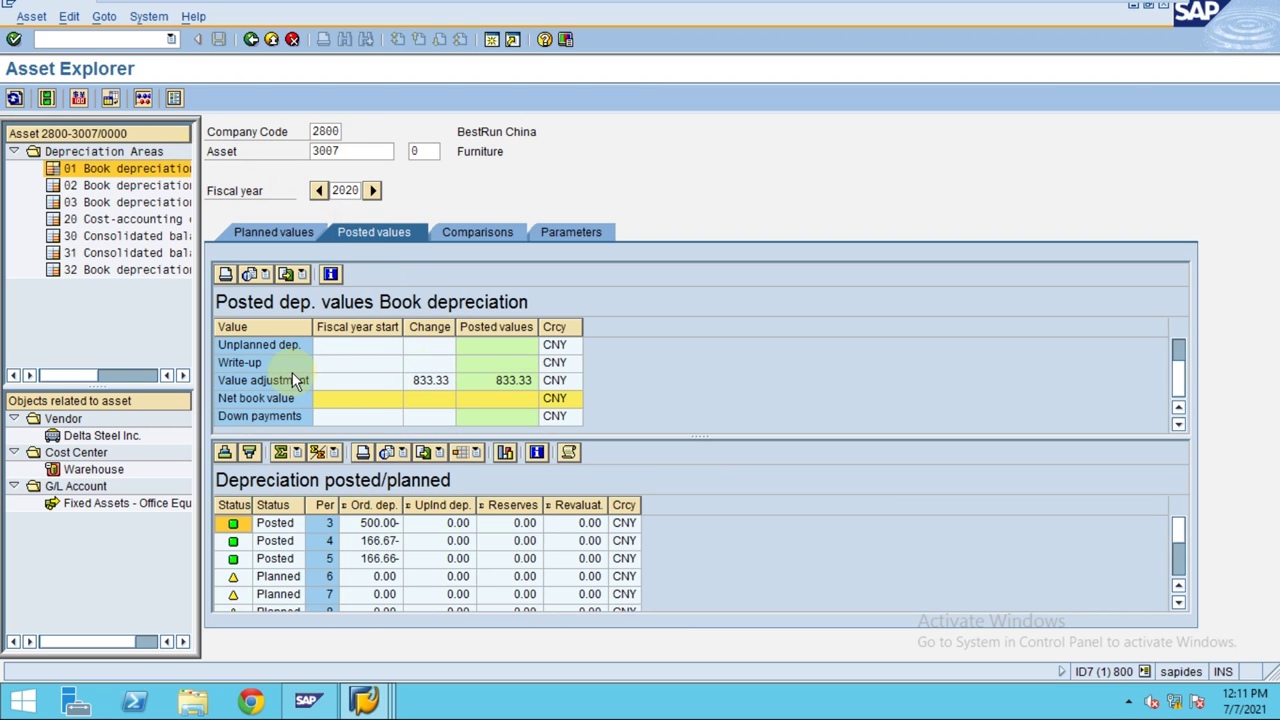
left_click(292, 380)
scroll(433, 381, "up", 1)
left_click(437, 385)
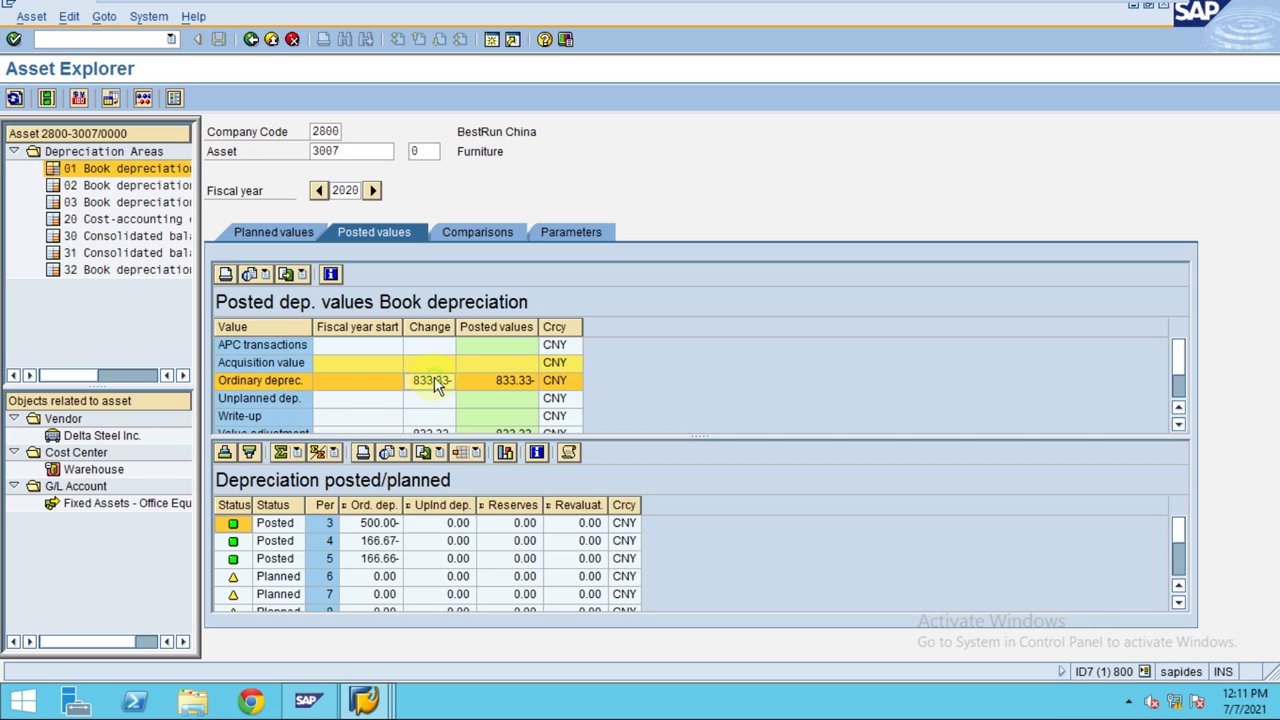
scroll(437, 385, "down", 1)
left_click(423, 390)
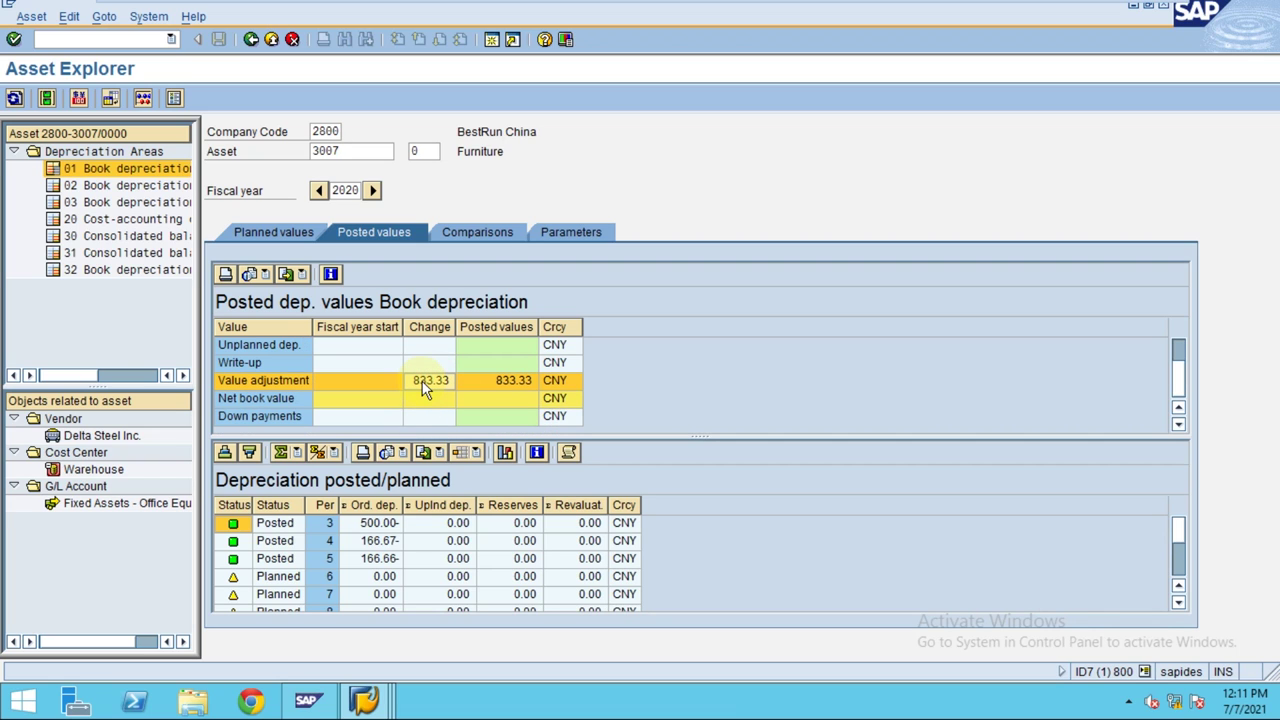
Step: Check the planned depreciation for periods 6 and 7 and widen the overview of depreciation areas and related objects
left_click(381, 578)
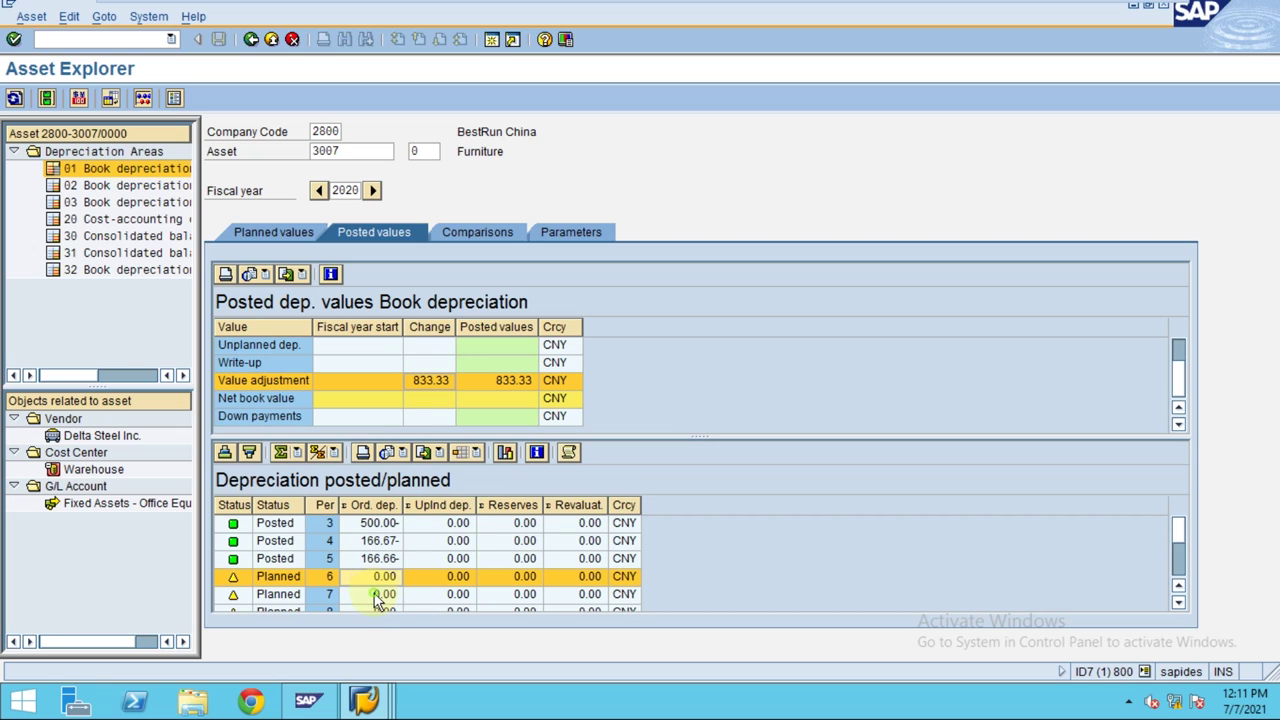
left_click(380, 595)
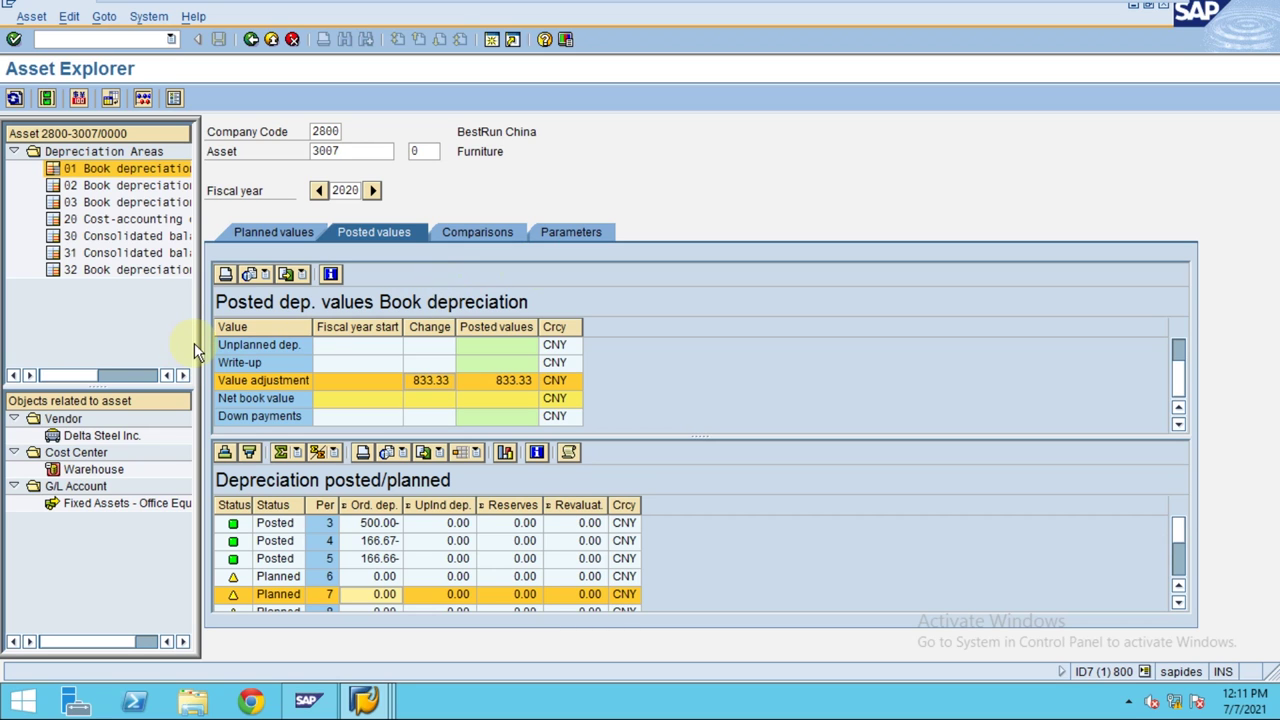
left_click_drag(200, 340, 308, 341)
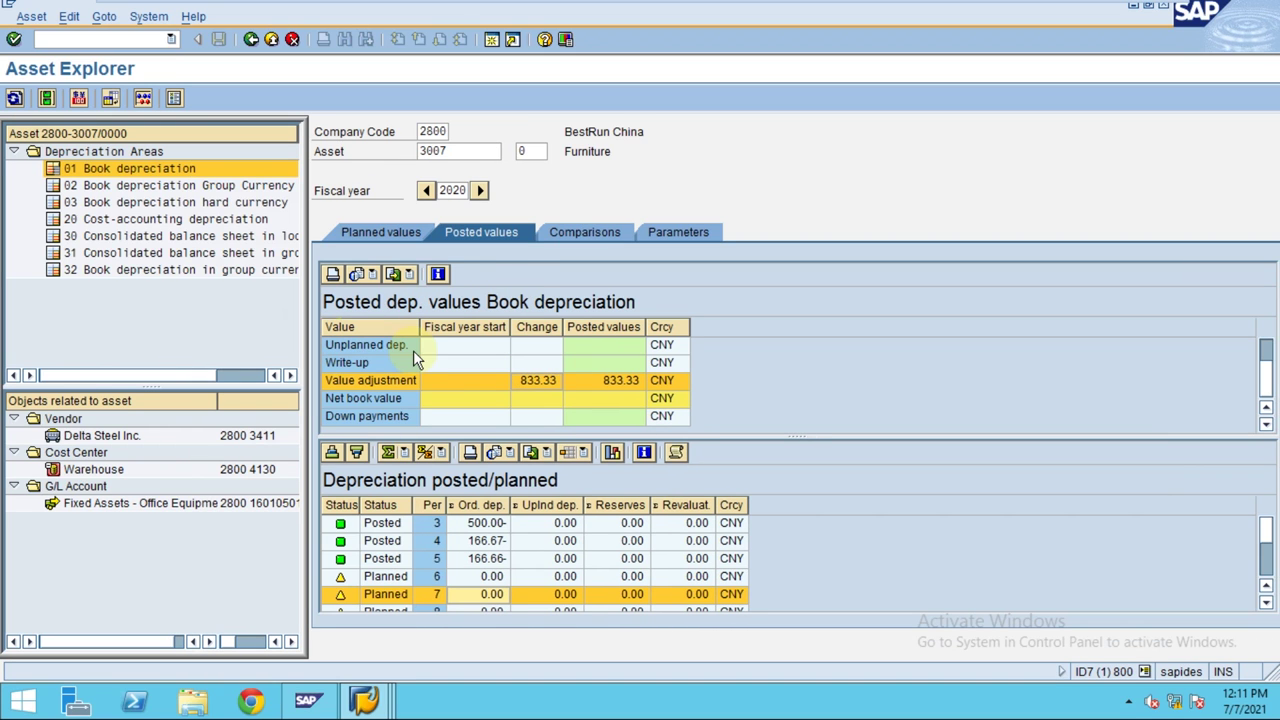